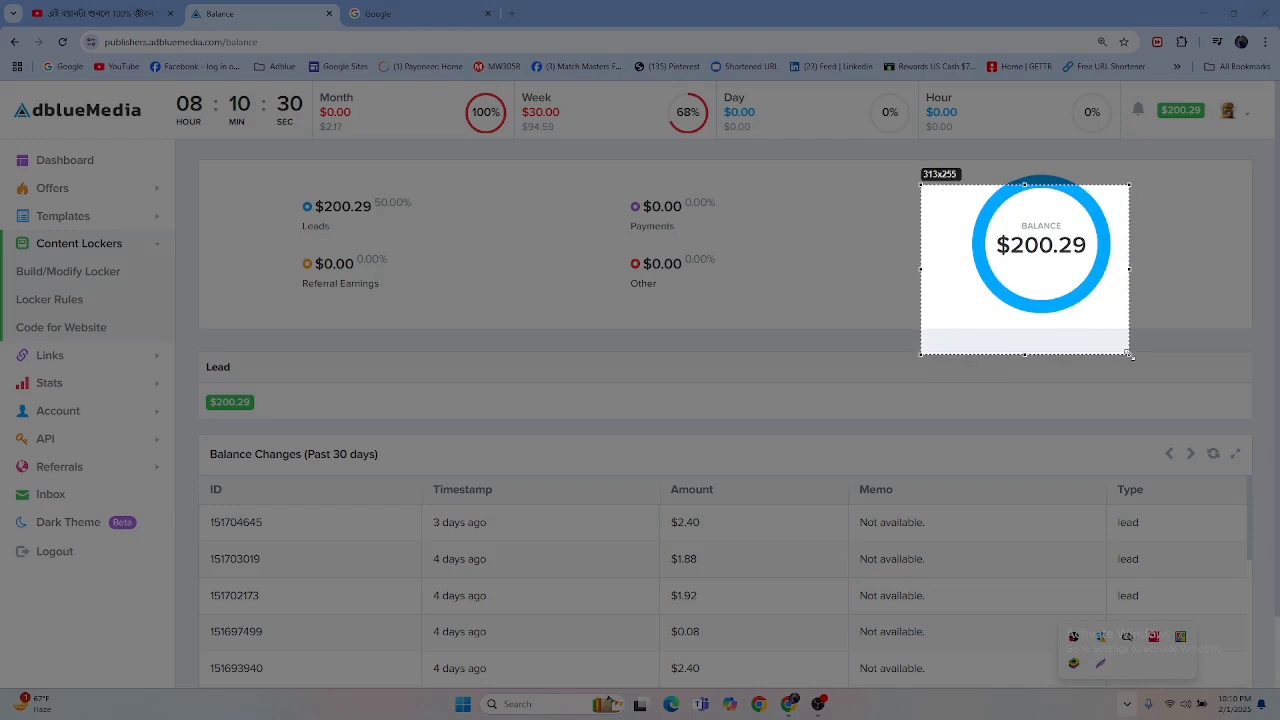
Step: Close the screenshot selection around the balance chart and look over the Balance page
{"action": "left_click", "coordinate": [1119, 368]}
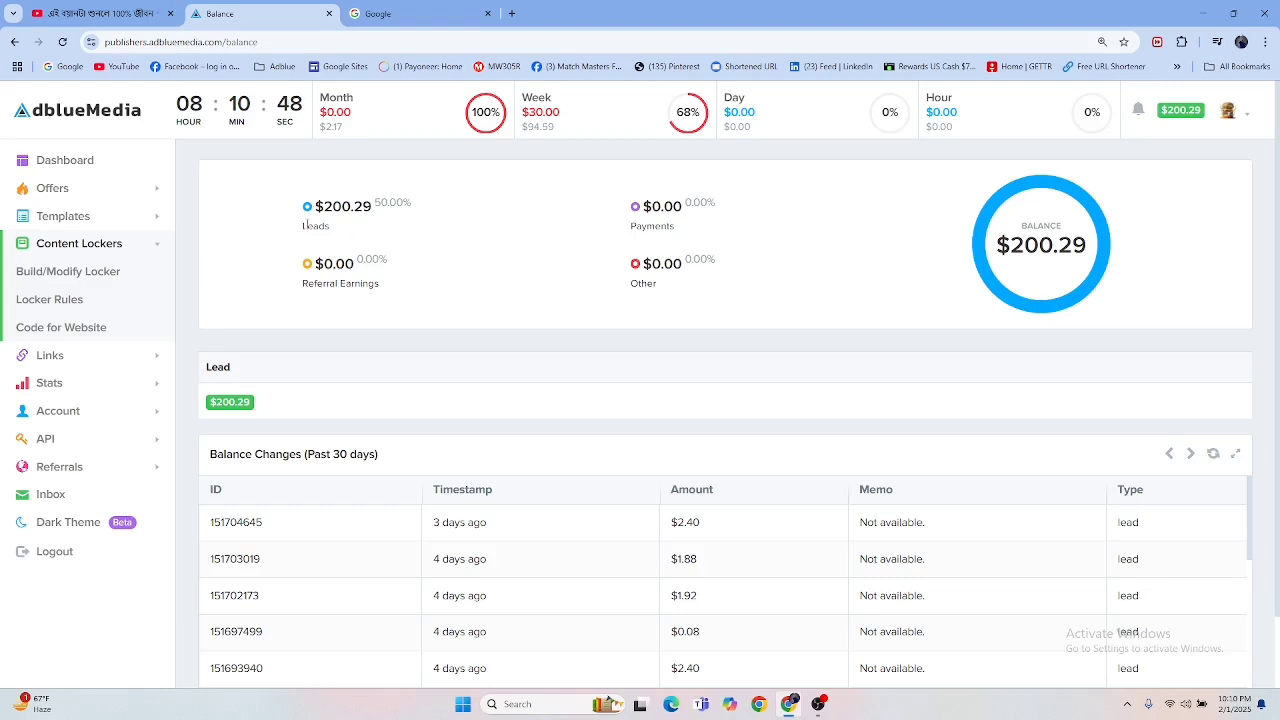
{"action": "scroll", "coordinate": [600, 330], "scroll_direction": "down", "scroll_amount": 1}
{"action": "scroll", "coordinate": [606, 331], "scroll_direction": "up", "scroll_amount": 1}
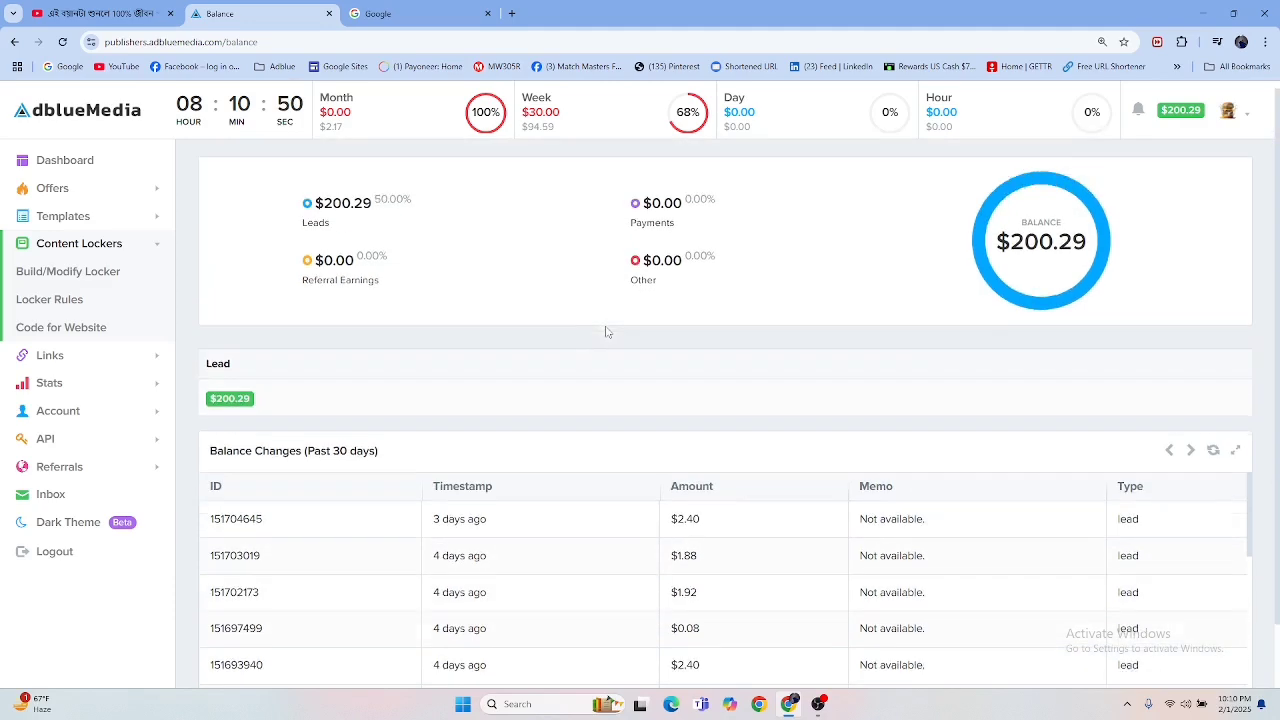
Step: Open the Dashboard and highlight the number on the Clicks card
{"action": "left_click", "coordinate": [78, 174]}
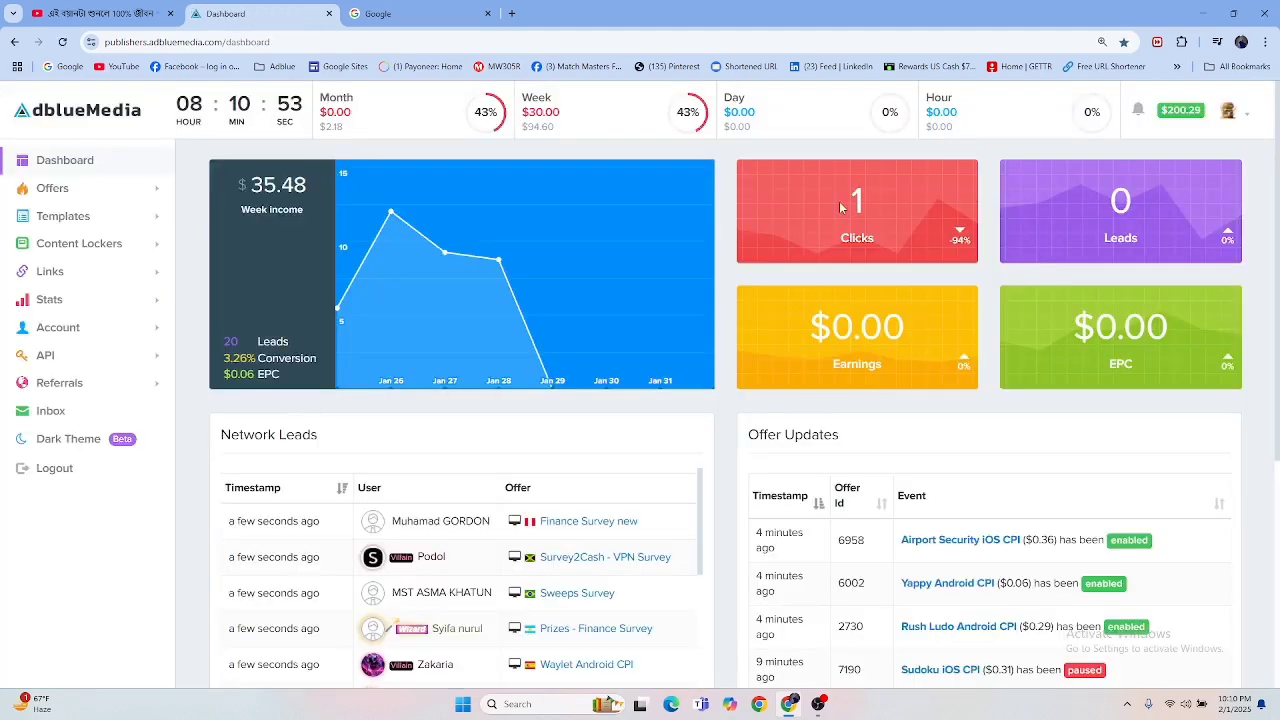
{"action": "left_click_drag", "start_coordinate": [841, 200], "coordinate": [875, 225]}
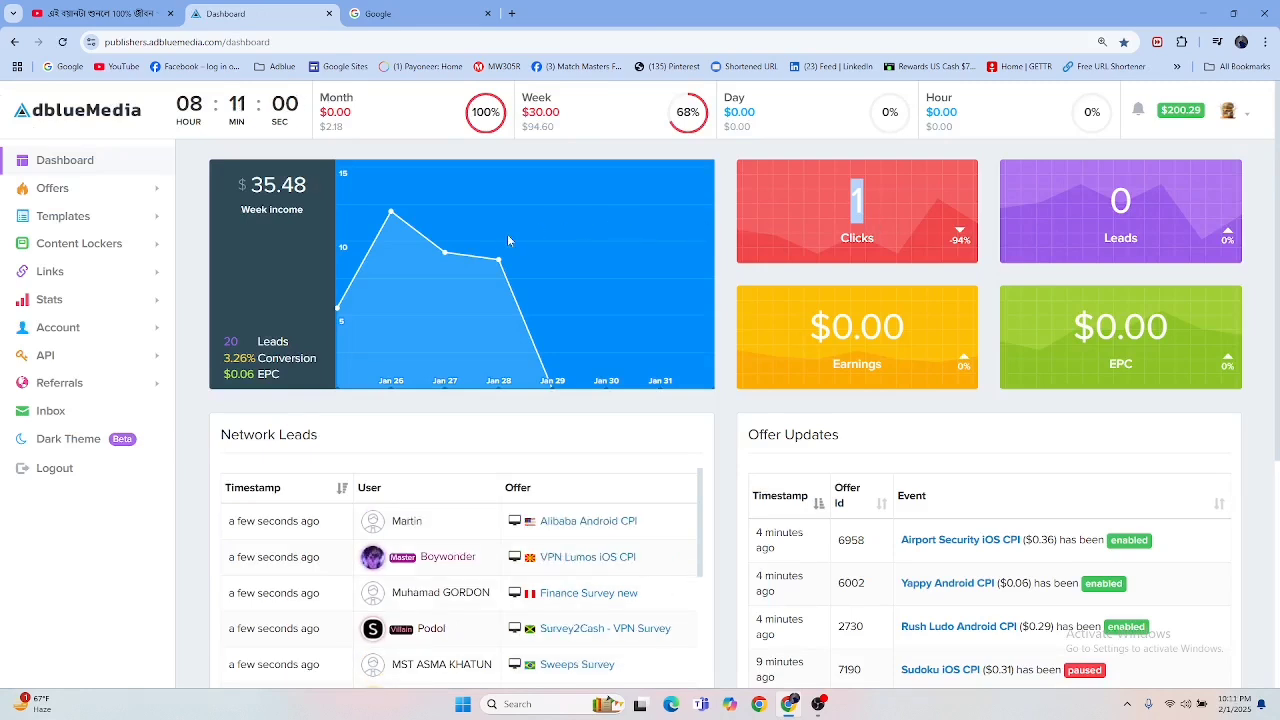
Step: Open the Stat Reports page and set the report's start date to 2025-1-15
{"action": "left_click", "coordinate": [115, 308]}
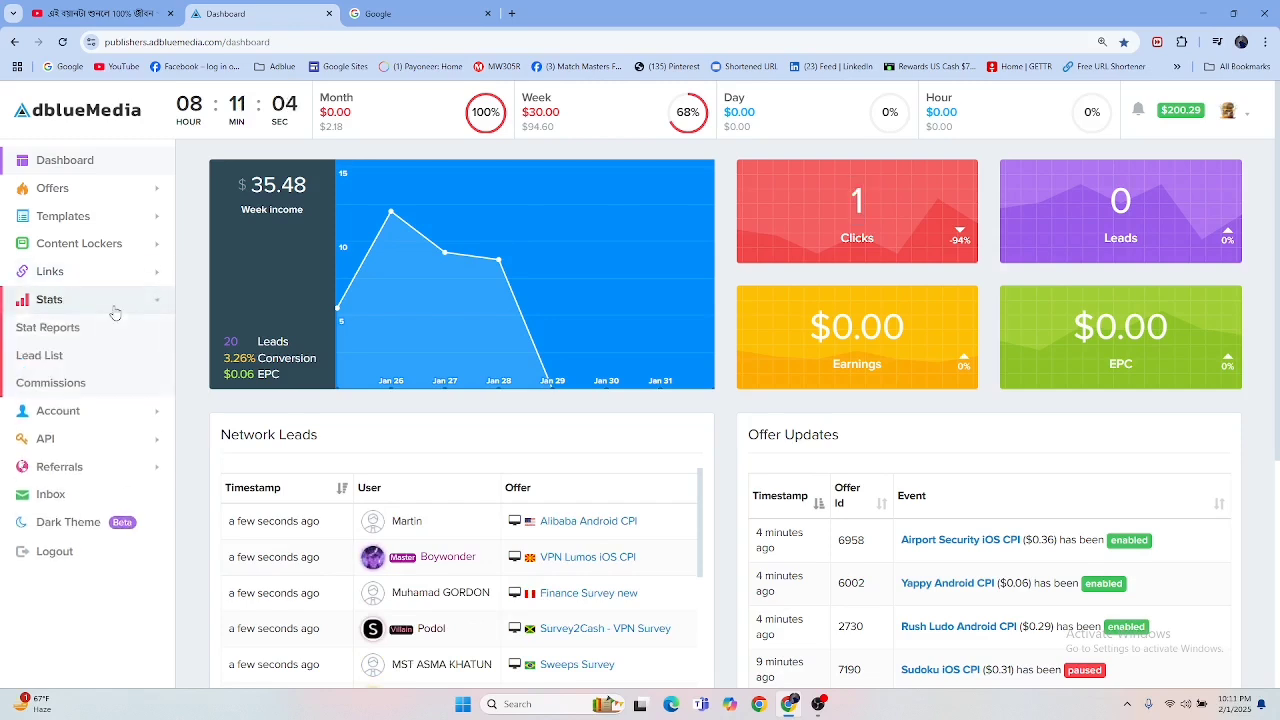
{"action": "left_click", "coordinate": [55, 329]}
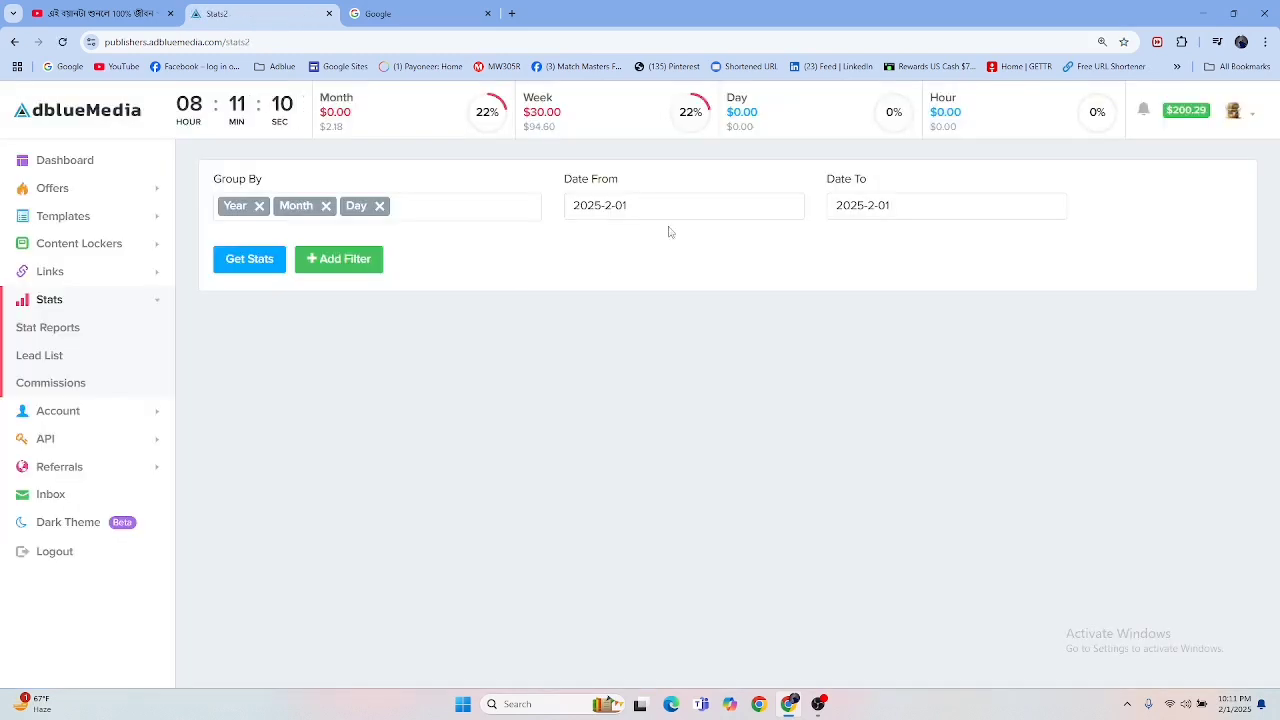
{"action": "left_click", "coordinate": [681, 209]}
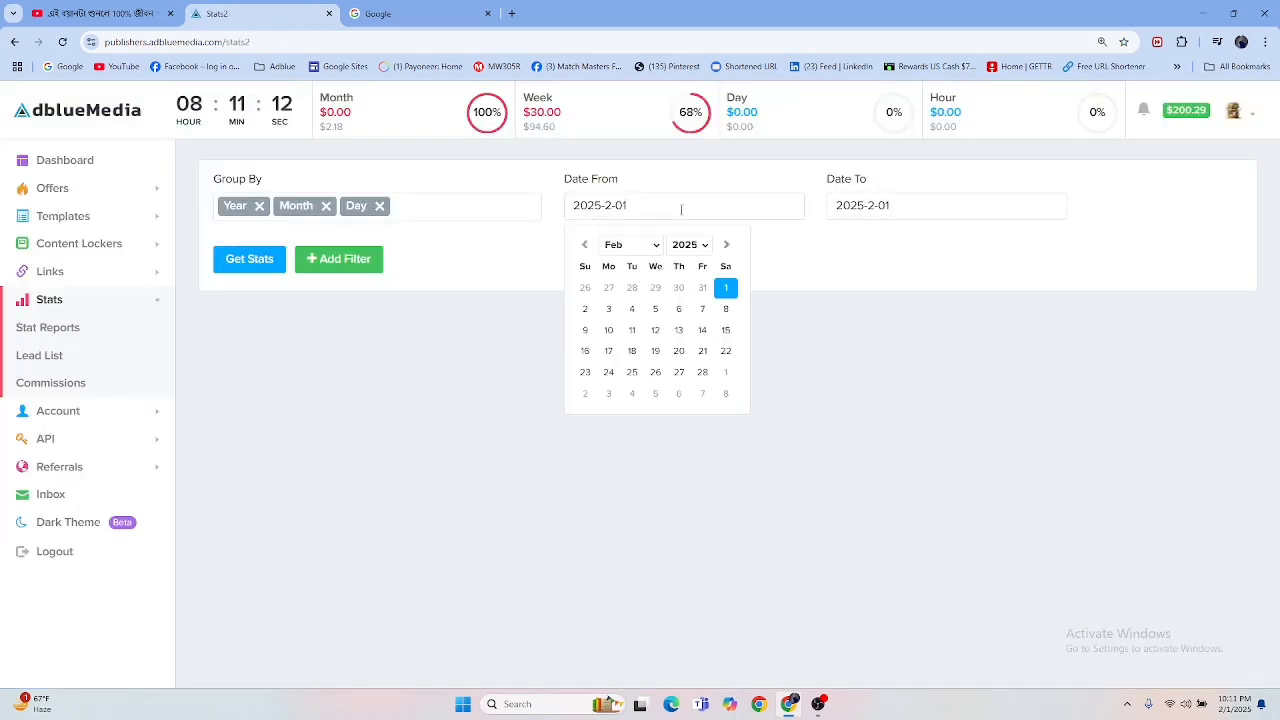
{"action": "left_click", "coordinate": [586, 246]}
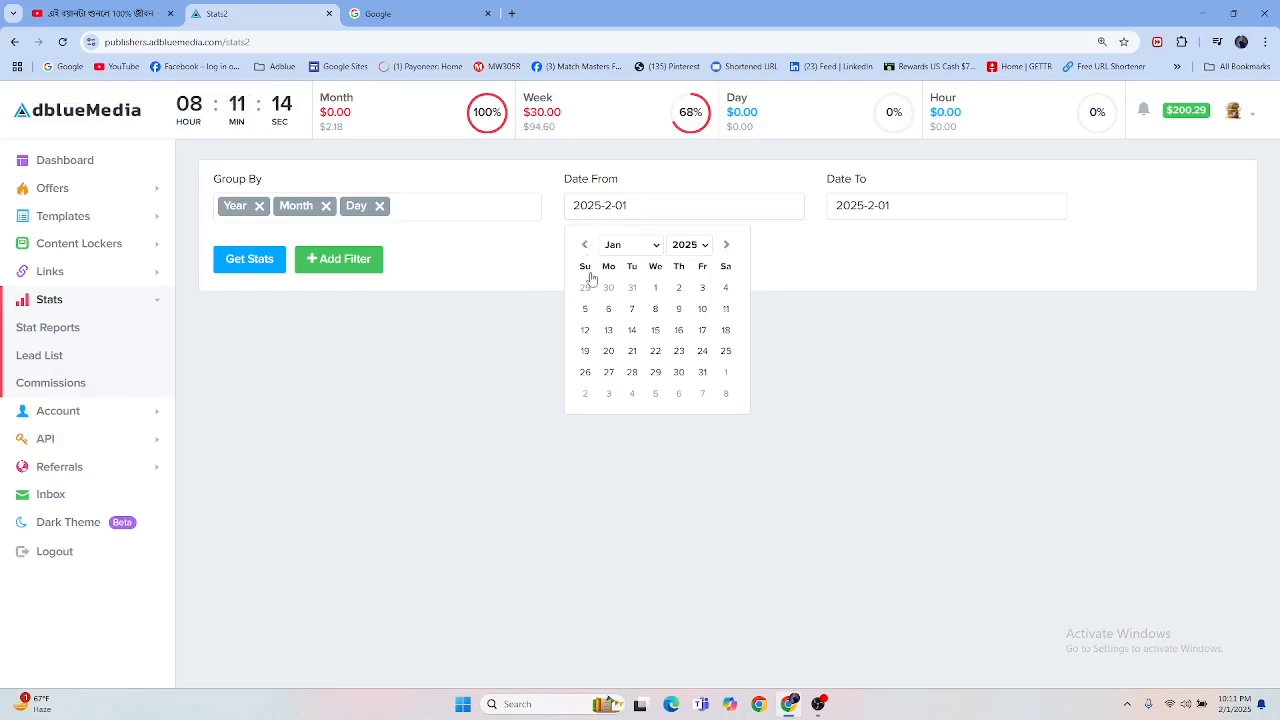
{"action": "left_click", "coordinate": [655, 331]}
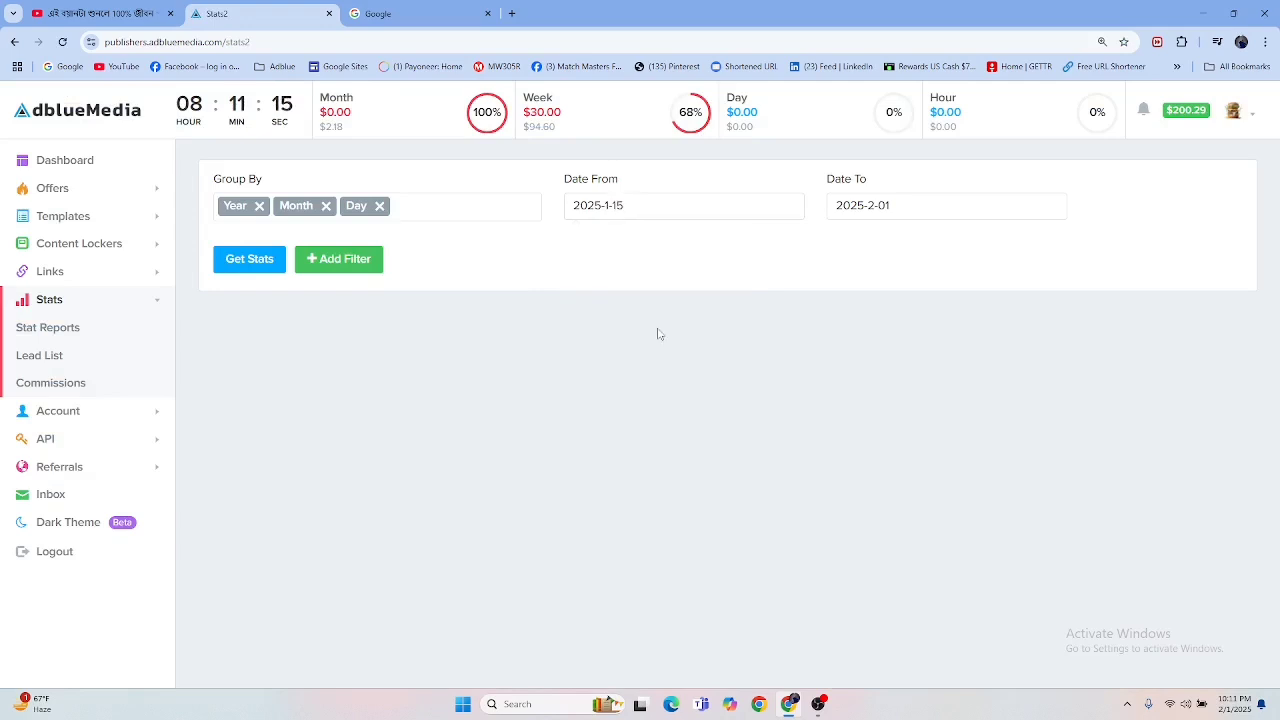
Step: Set the report's end date to 2025-1-28 and generate the stats
{"action": "left_click", "coordinate": [889, 205]}
{"action": "left_click", "coordinate": [847, 247]}
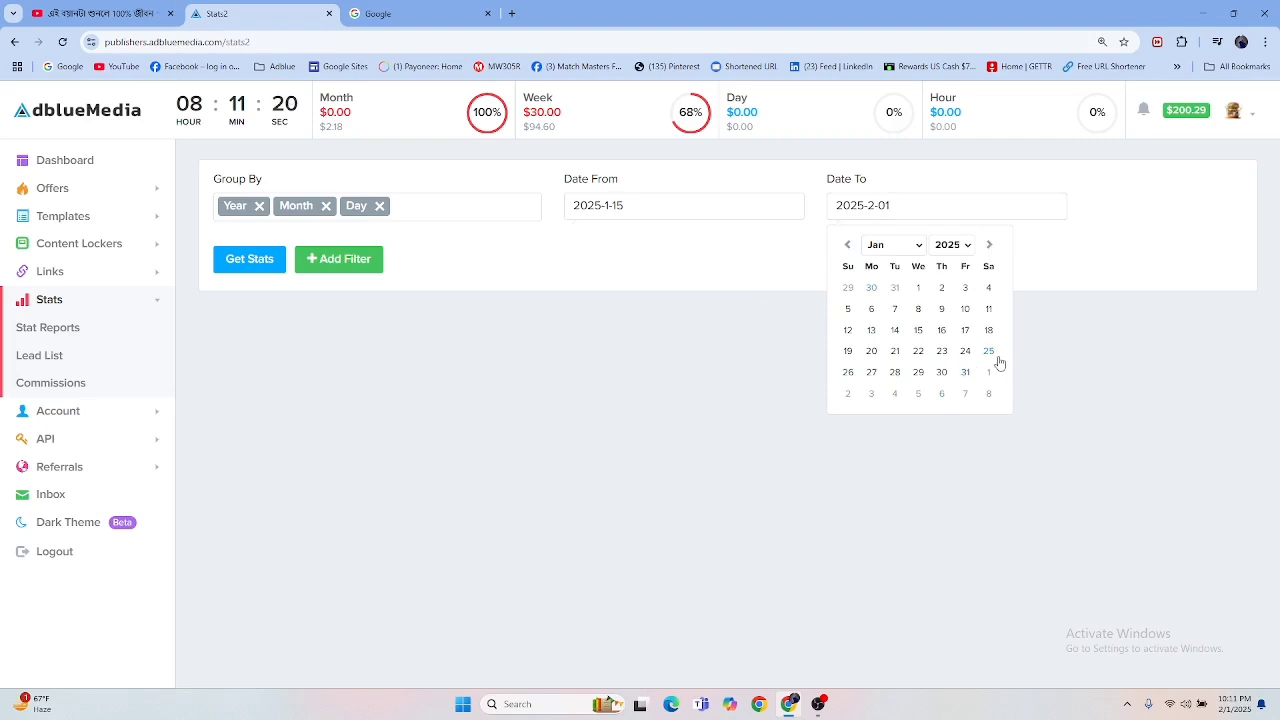
{"action": "left_click", "coordinate": [897, 372]}
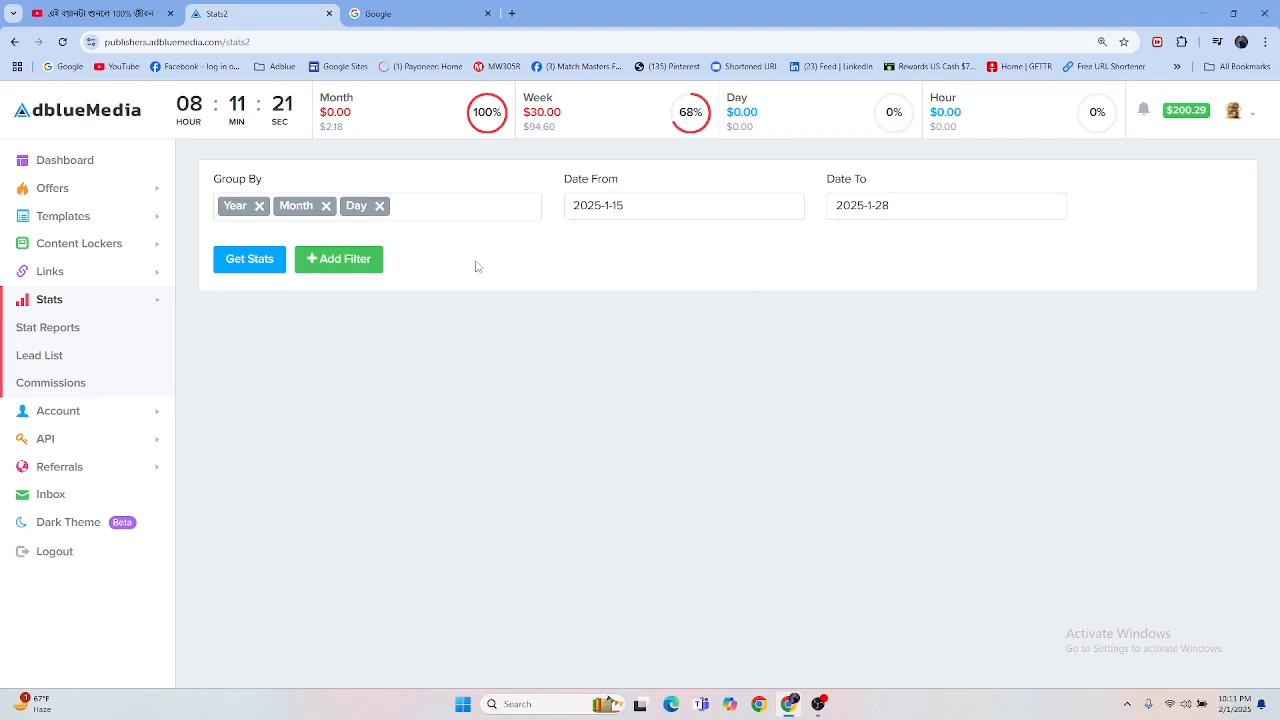
{"action": "left_click", "coordinate": [236, 262]}
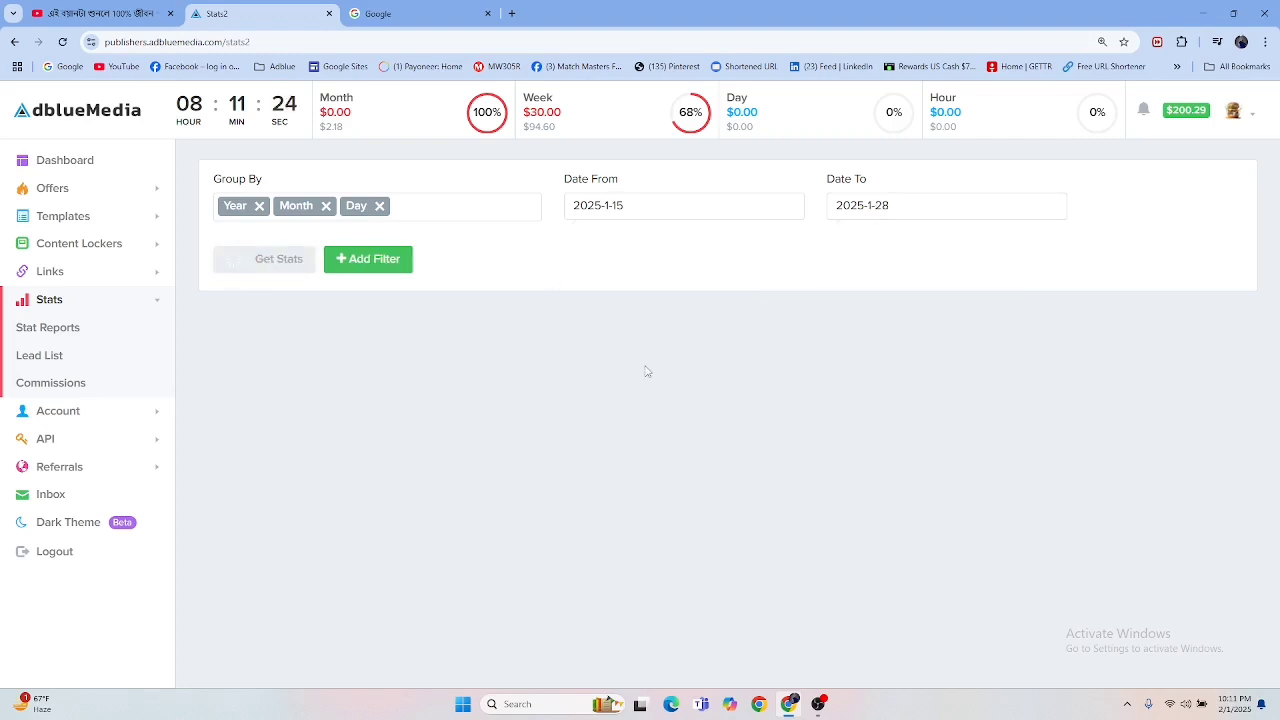
Step: Examine the daily clicks, conversions and earnings in the stats table and highlight the total earnings
{"action": "scroll", "coordinate": [933, 365], "scroll_direction": "down", "scroll_amount": 4}
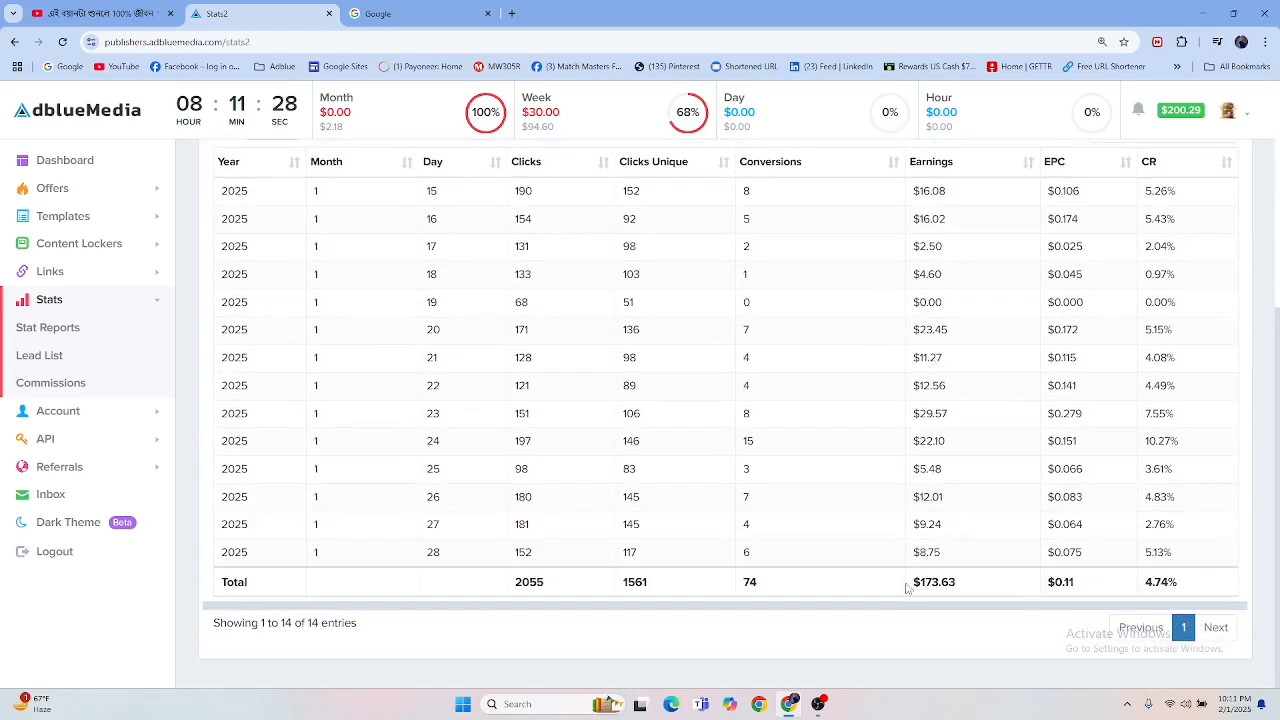
{"action": "left_click_drag", "start_coordinate": [913, 588], "coordinate": [944, 583]}
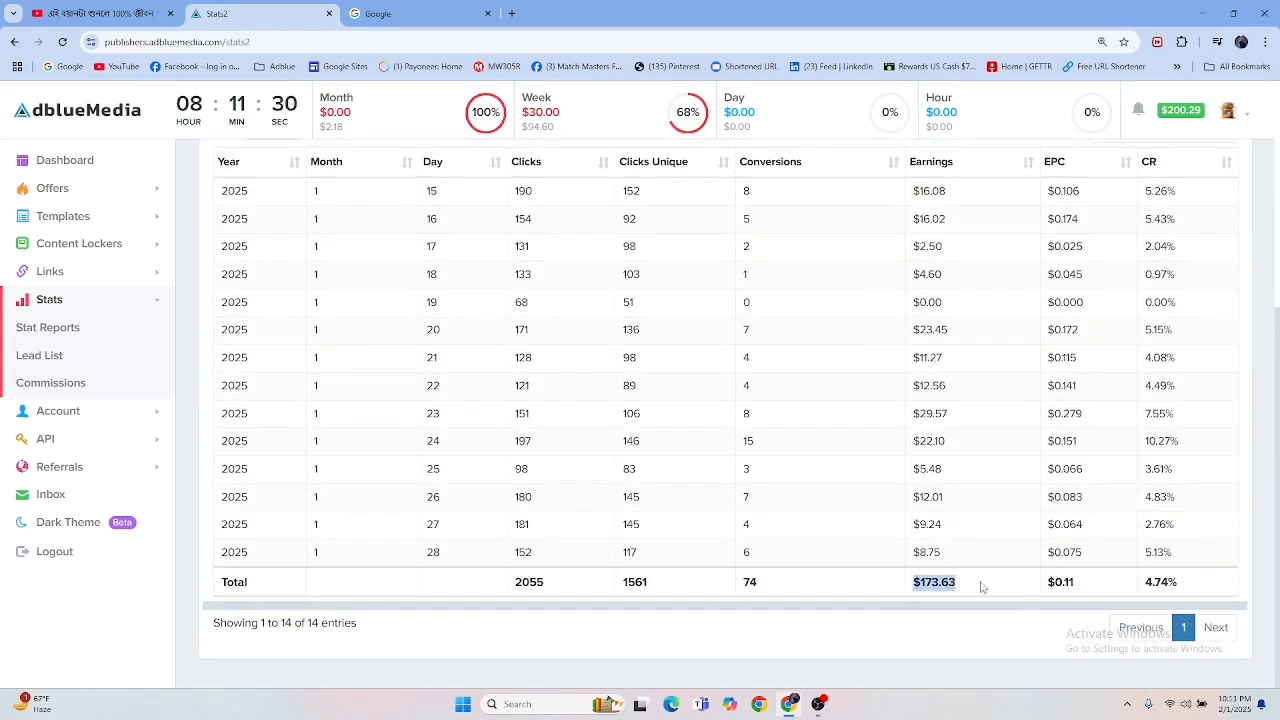
{"action": "scroll", "coordinate": [989, 573], "scroll_direction": "up", "scroll_amount": 4}
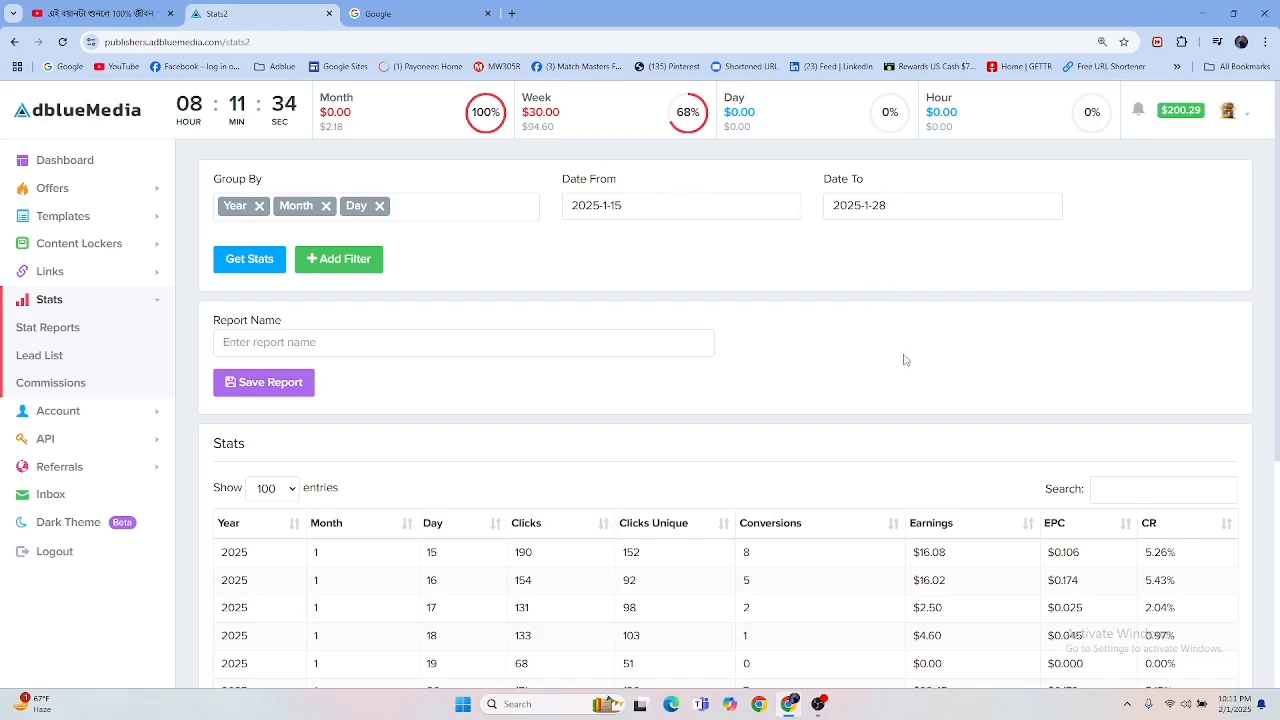
{"action": "scroll", "coordinate": [905, 360], "scroll_direction": "down", "scroll_amount": 4}
{"action": "scroll", "coordinate": [1094, 257], "scroll_direction": "up", "scroll_amount": 4}
{"action": "scroll", "coordinate": [928, 318], "scroll_direction": "down", "scroll_amount": 3}
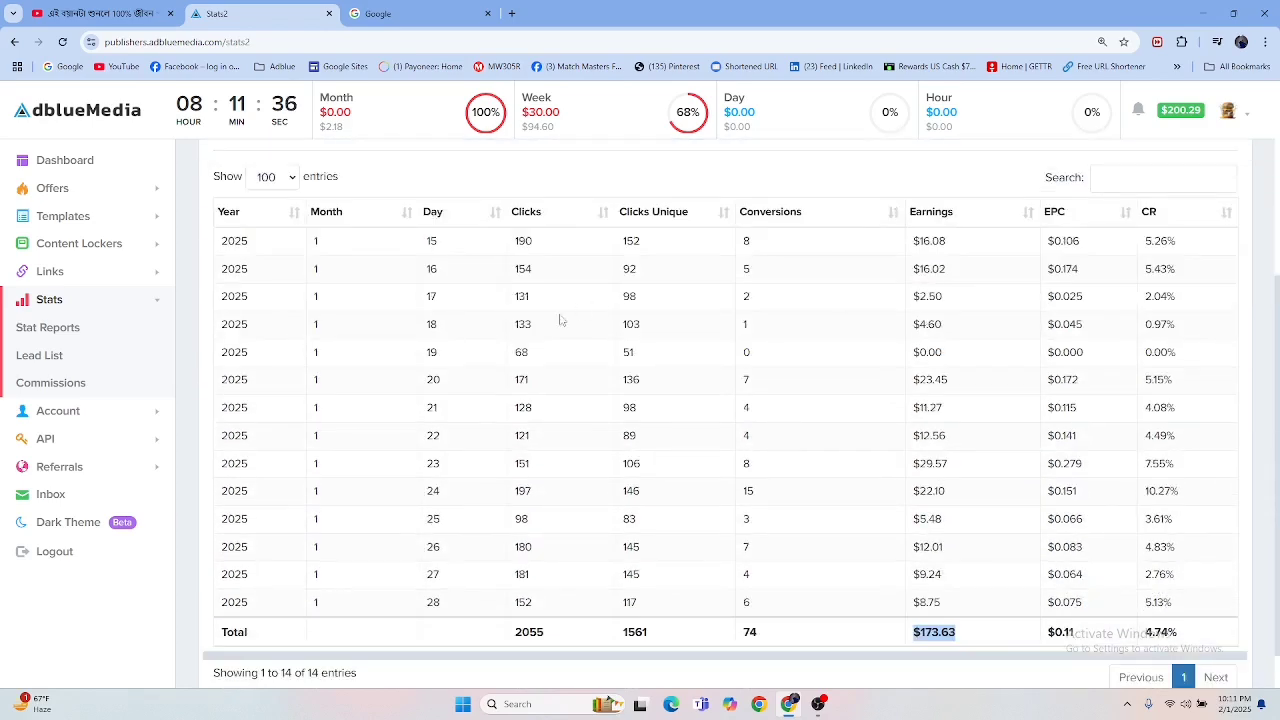
{"action": "scroll", "coordinate": [793, 357], "scroll_direction": "up", "scroll_amount": 3}
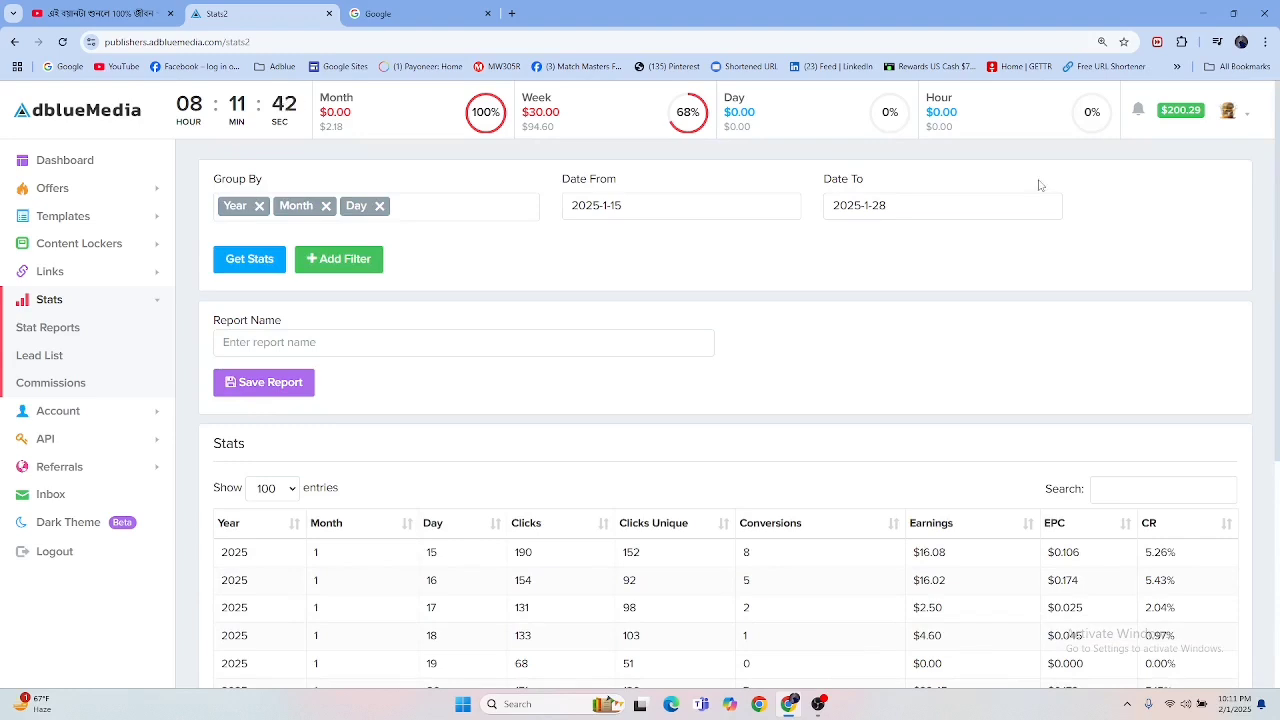
Step: Return to the Dashboard and look over its income chart and network leads
{"action": "left_click", "coordinate": [92, 160]}
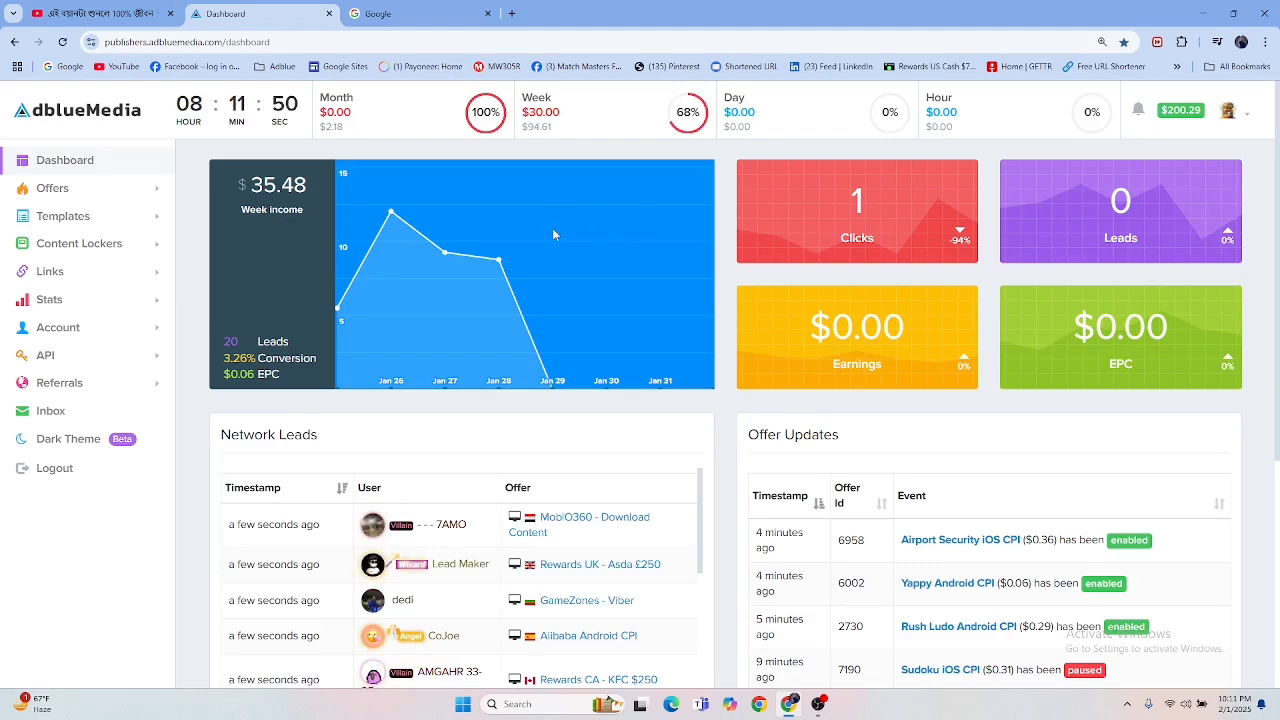
{"action": "scroll", "coordinate": [552, 228], "scroll_direction": "down", "scroll_amount": 4}
{"action": "scroll", "coordinate": [551, 234], "scroll_direction": "up", "scroll_amount": 4}
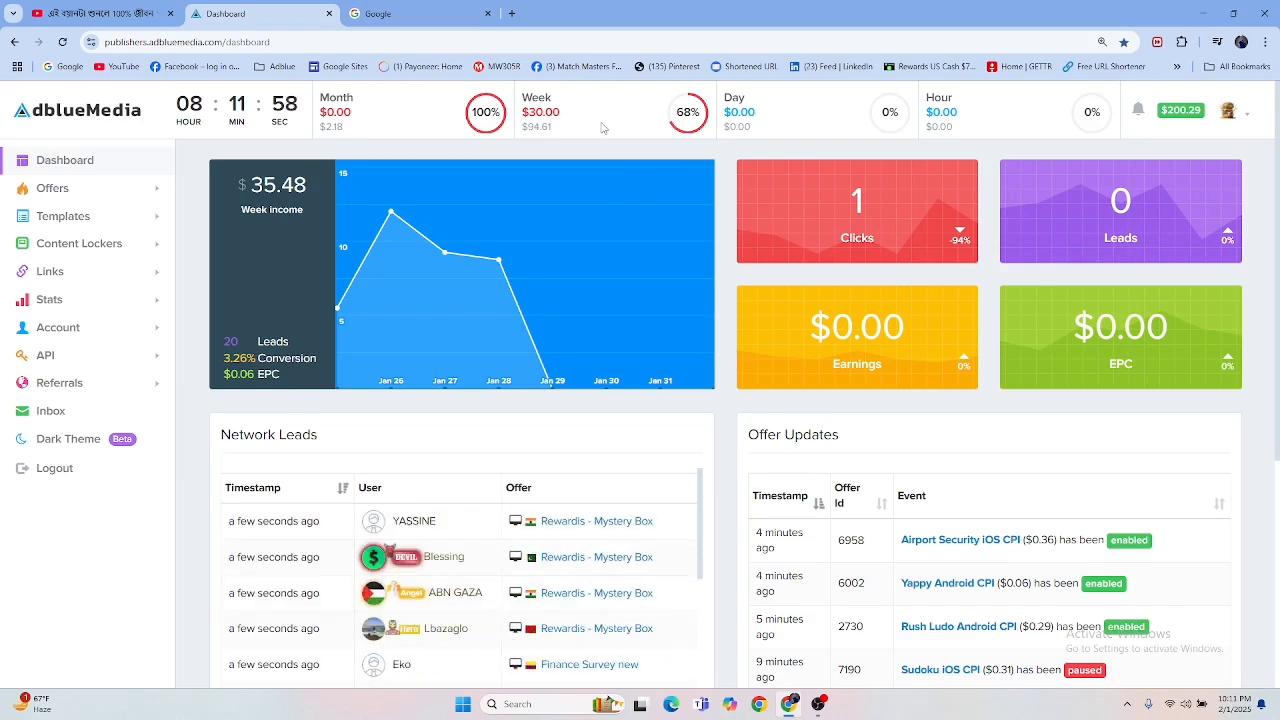
Step: Open the bookmarked Rewards US Cash $750 landing page in a new tab and look through its content
{"action": "right_click", "coordinate": [903, 74]}
{"action": "left_click", "coordinate": [985, 86]}
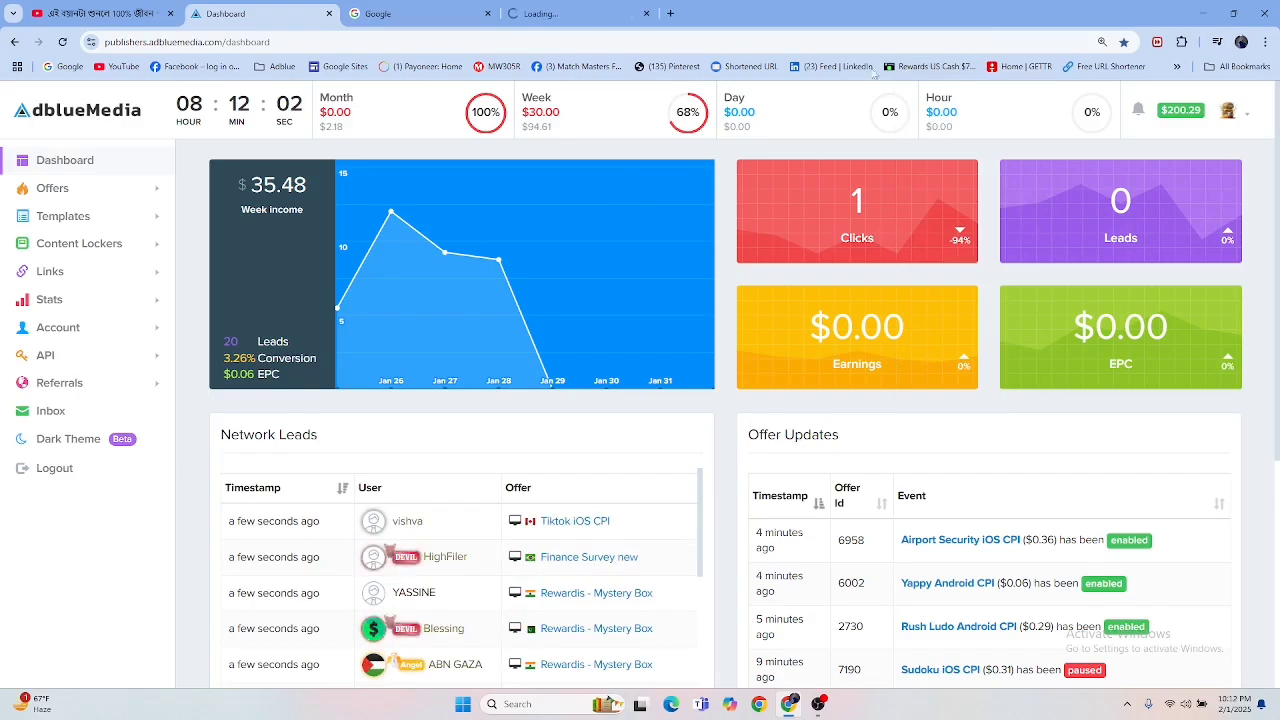
{"action": "left_click", "coordinate": [592, 14]}
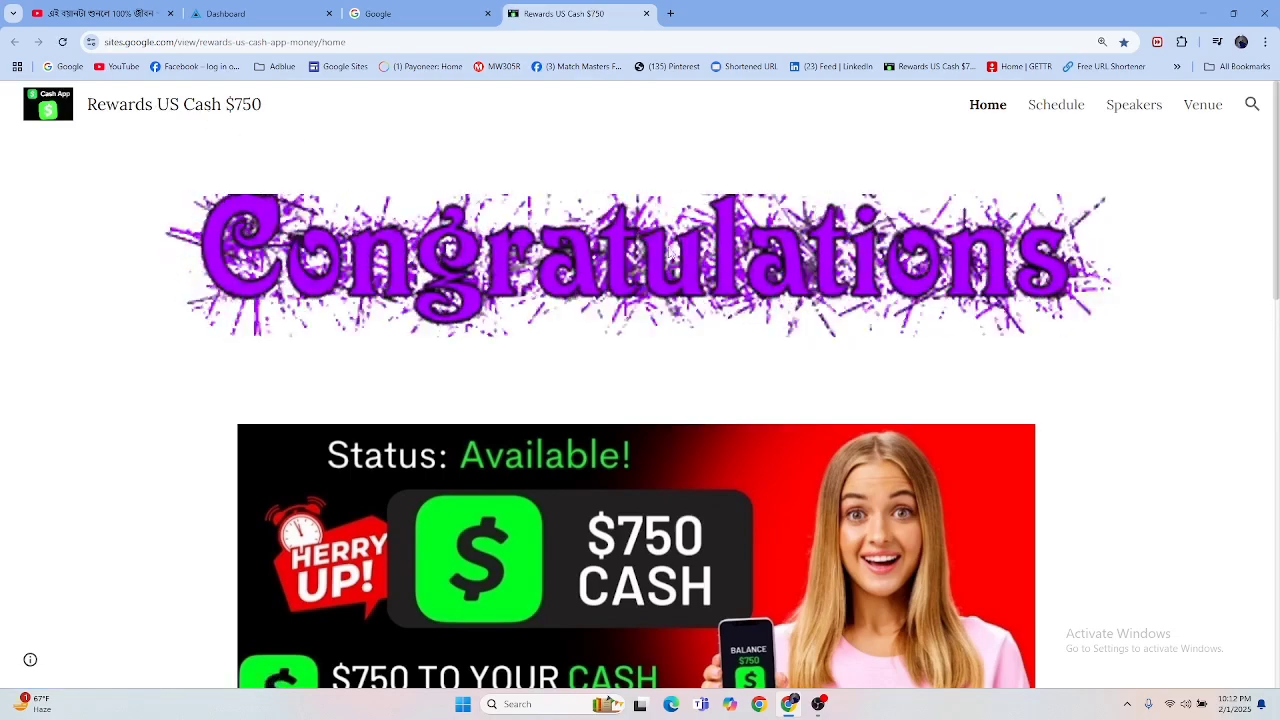
{"action": "scroll", "coordinate": [669, 254], "scroll_direction": "down", "scroll_amount": 10}
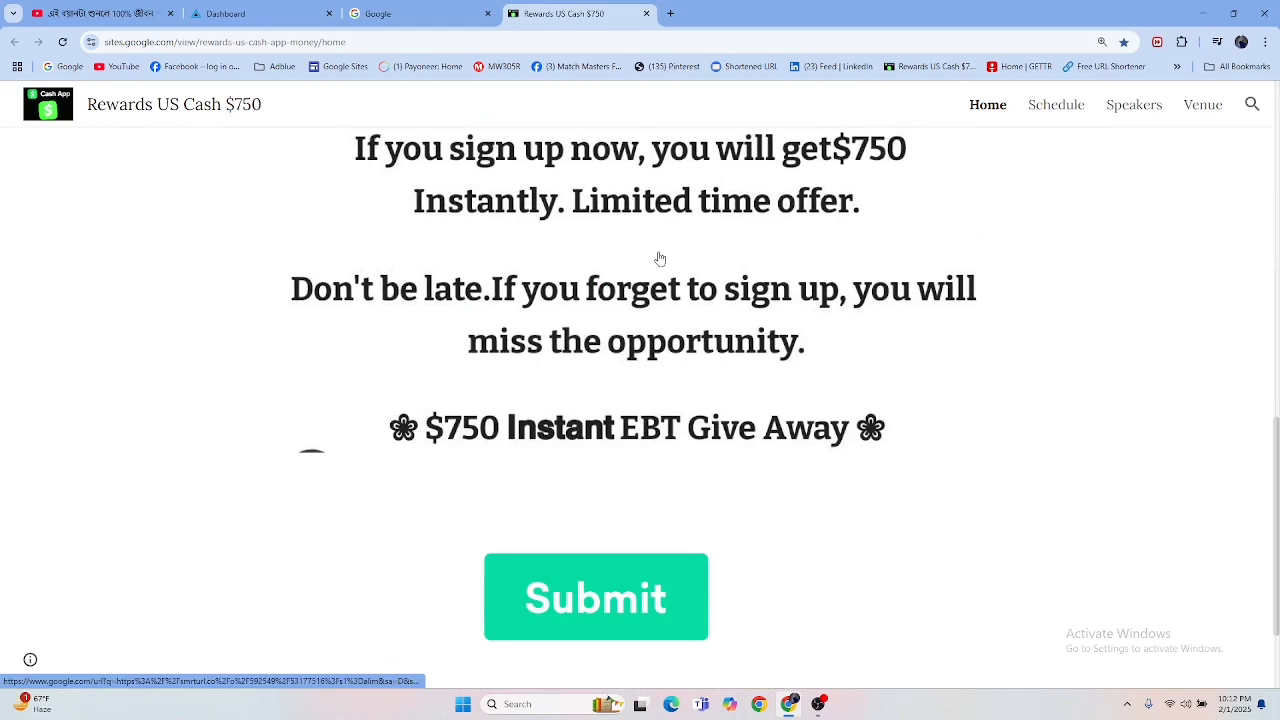
{"action": "scroll", "coordinate": [660, 258], "scroll_direction": "up", "scroll_amount": 3}
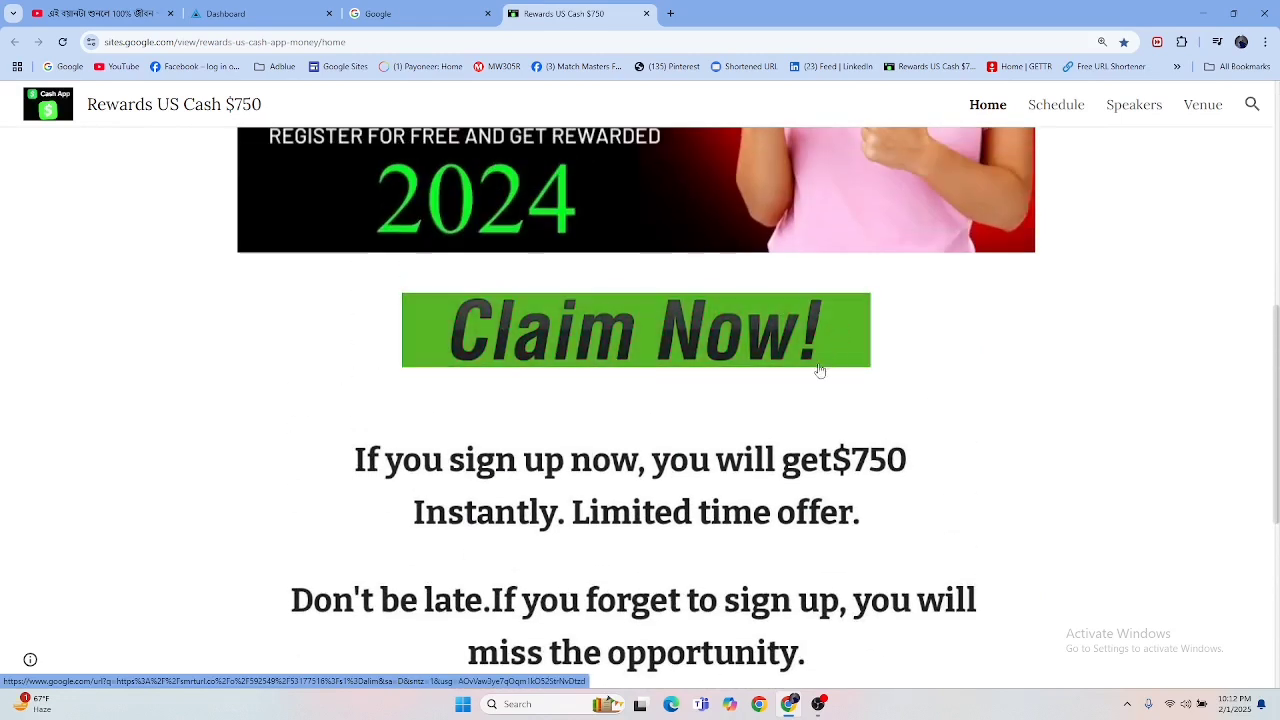
Step: Test the Claim Now! link, close the redirect tab it opens and review the landing page's banners
{"action": "left_click", "coordinate": [522, 335]}
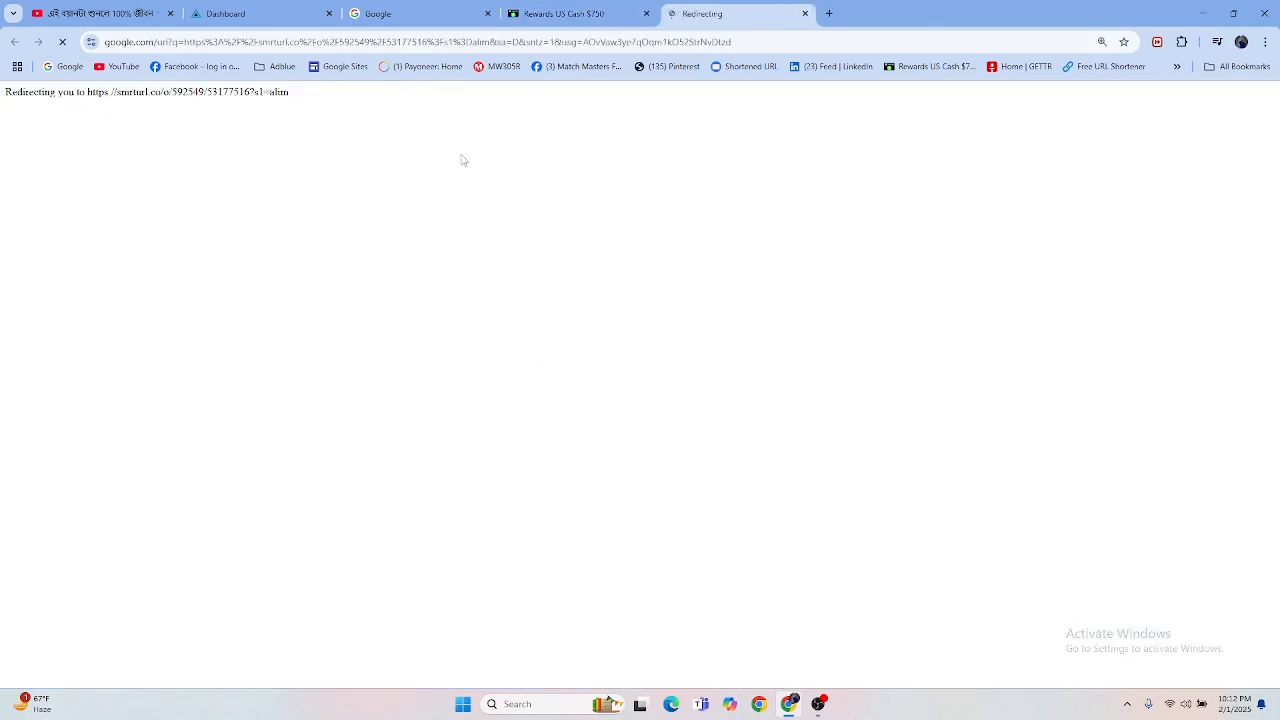
{"action": "left_click", "coordinate": [806, 14]}
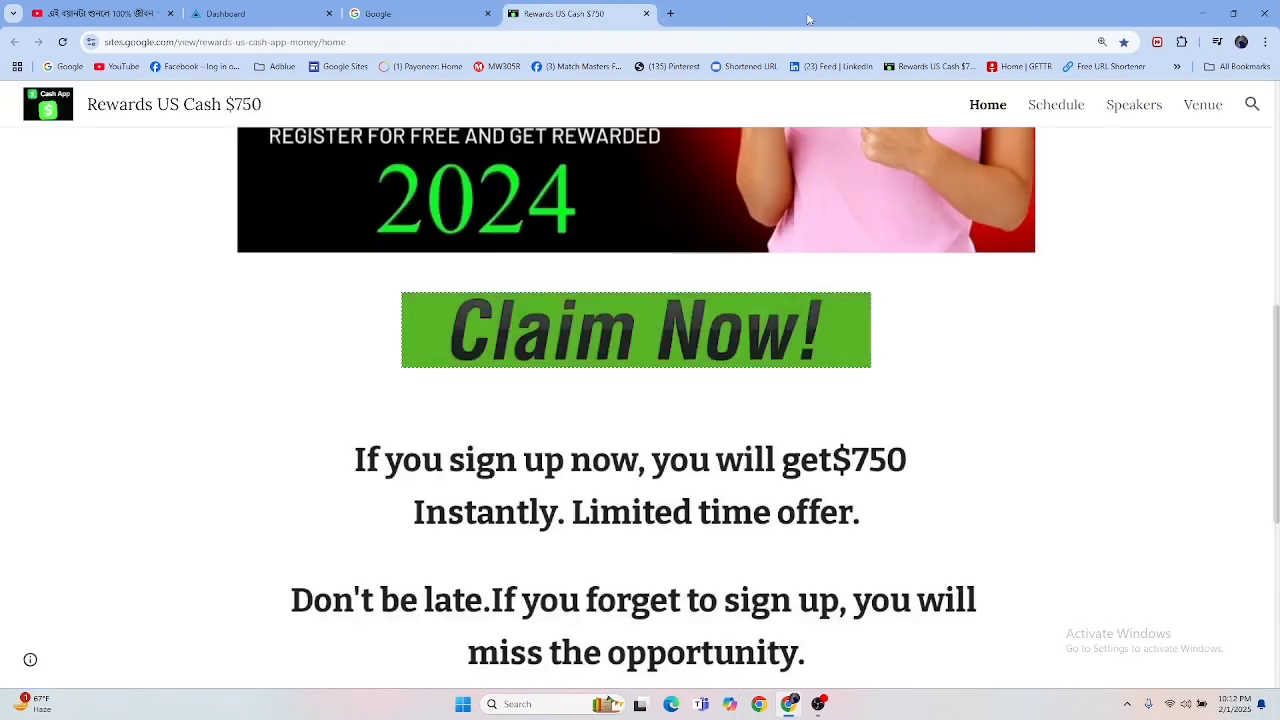
{"action": "scroll", "coordinate": [457, 257], "scroll_direction": "up", "scroll_amount": 5}
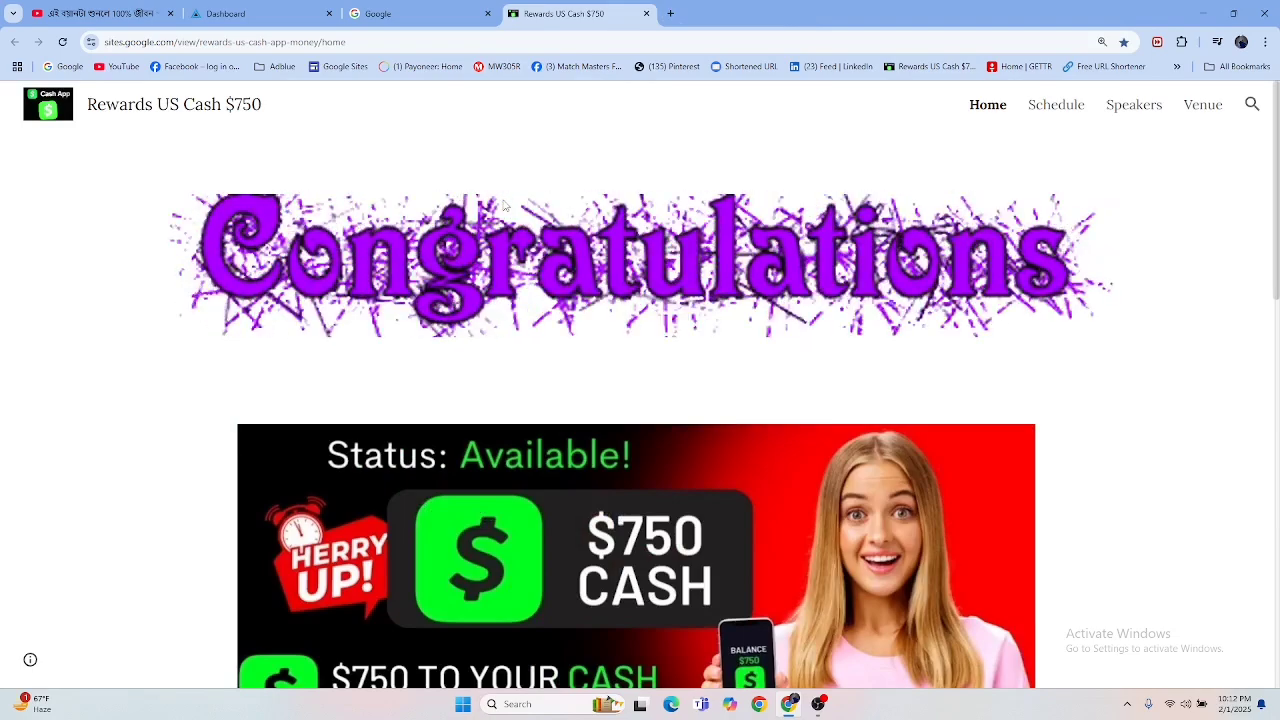
{"action": "scroll", "coordinate": [505, 205], "scroll_direction": "down", "scroll_amount": 3}
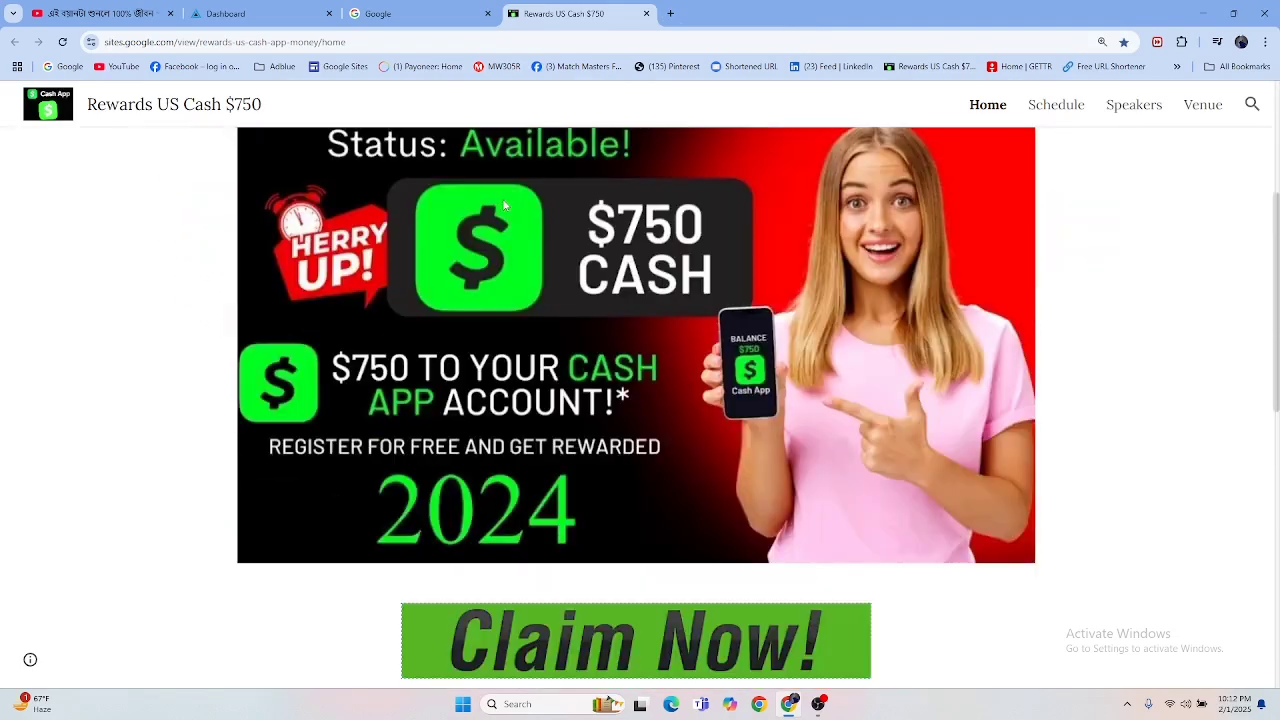
{"action": "scroll", "coordinate": [505, 205], "scroll_direction": "up", "scroll_amount": 3}
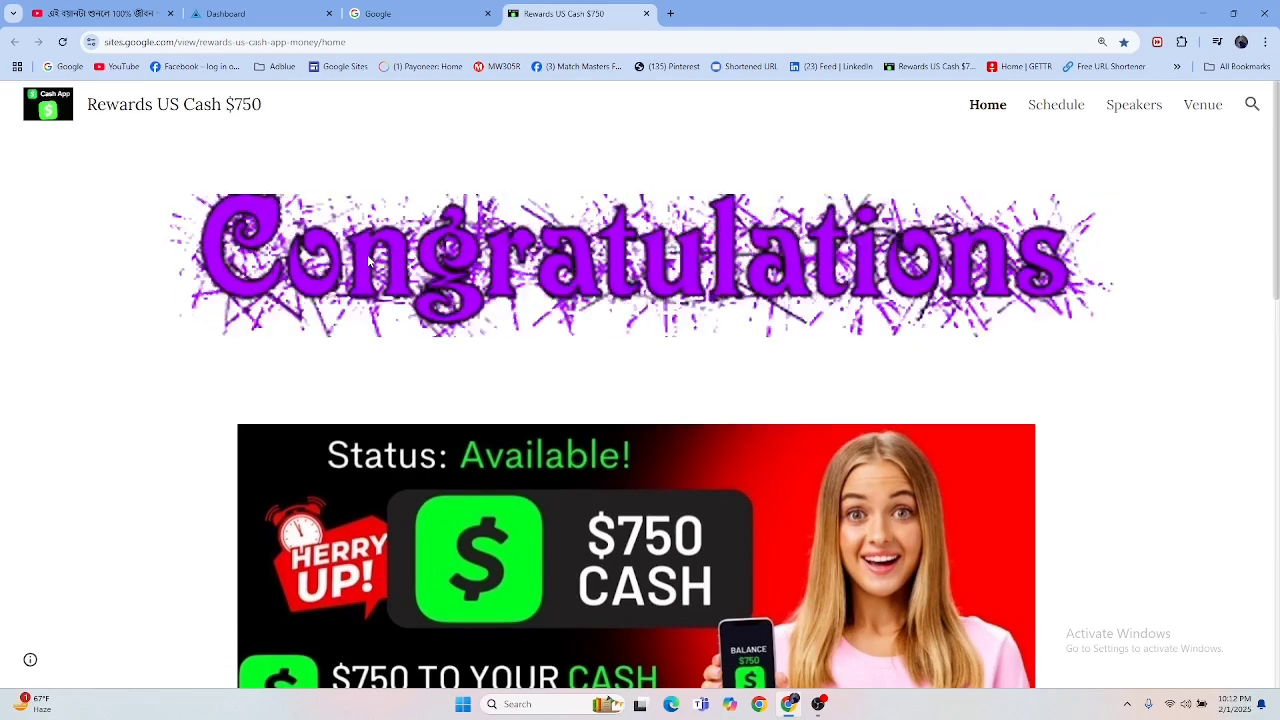
{"action": "right_click", "coordinate": [524, 256]}
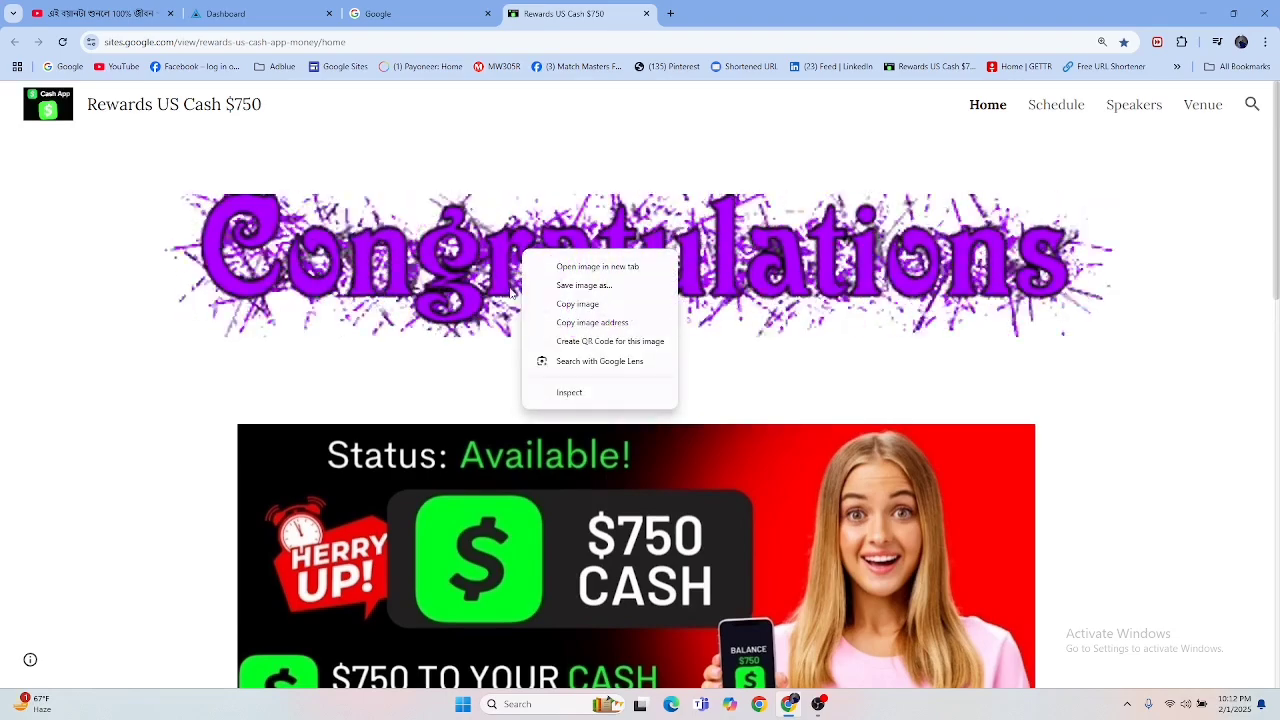
{"action": "left_click", "coordinate": [586, 286]}
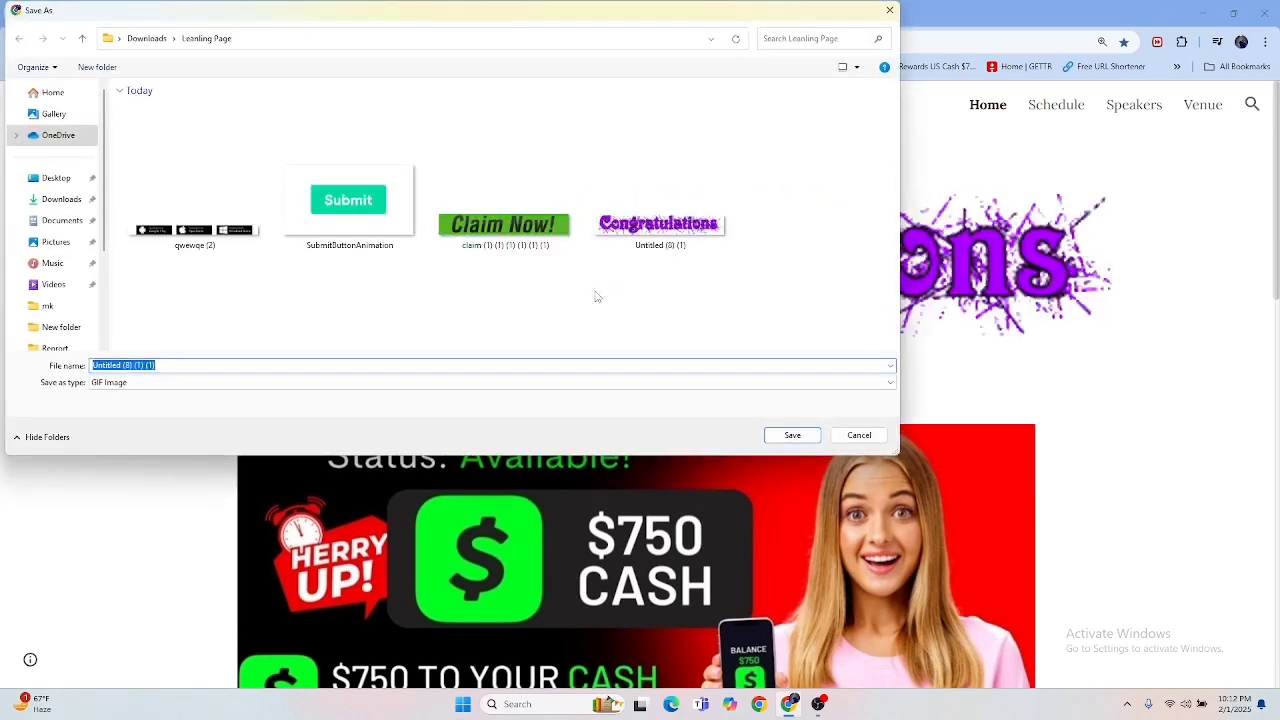
{"action": "left_click", "coordinate": [889, 10]}
Step: Look over the Congratulations banner and the $750 cash image at the start of the landing page
{"action": "scroll", "coordinate": [703, 256], "scroll_direction": "down", "scroll_amount": 2}
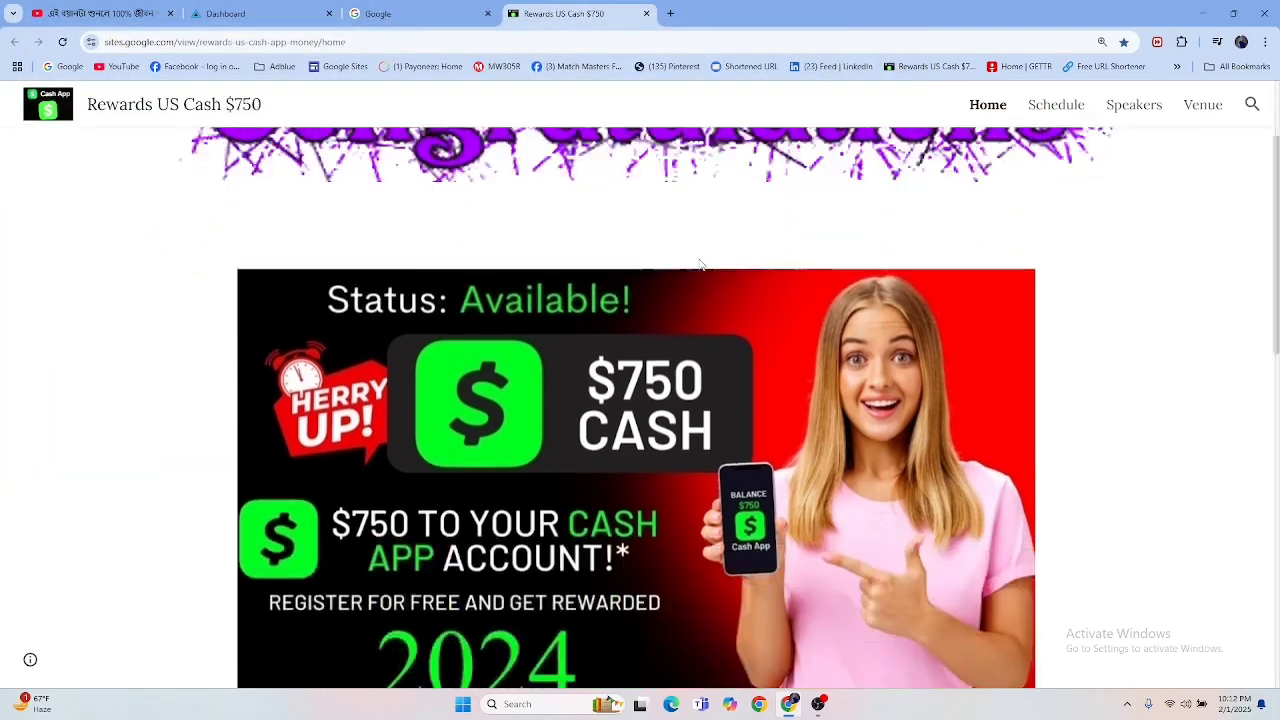
{"action": "scroll", "coordinate": [760, 262], "scroll_direction": "up", "scroll_amount": 2}
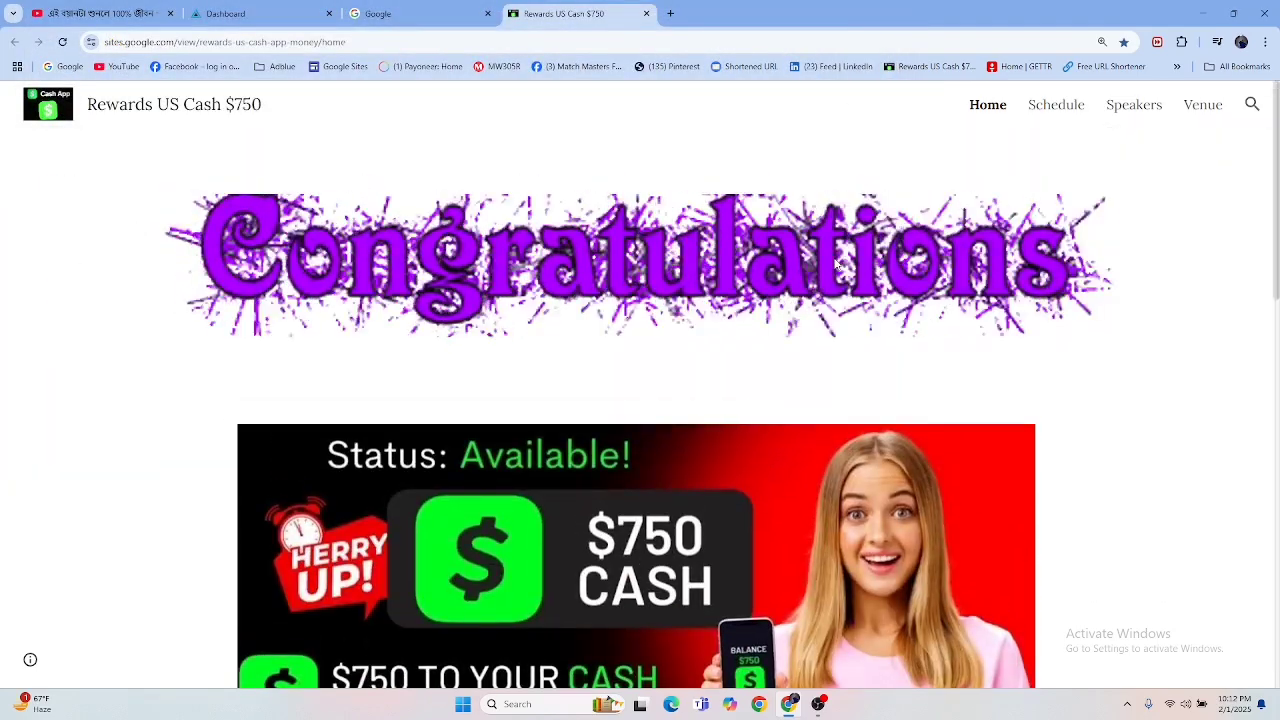
{"action": "scroll", "coordinate": [595, 262], "scroll_direction": "down", "scroll_amount": 3}
{"action": "scroll", "coordinate": [600, 266], "scroll_direction": "up", "scroll_amount": 3}
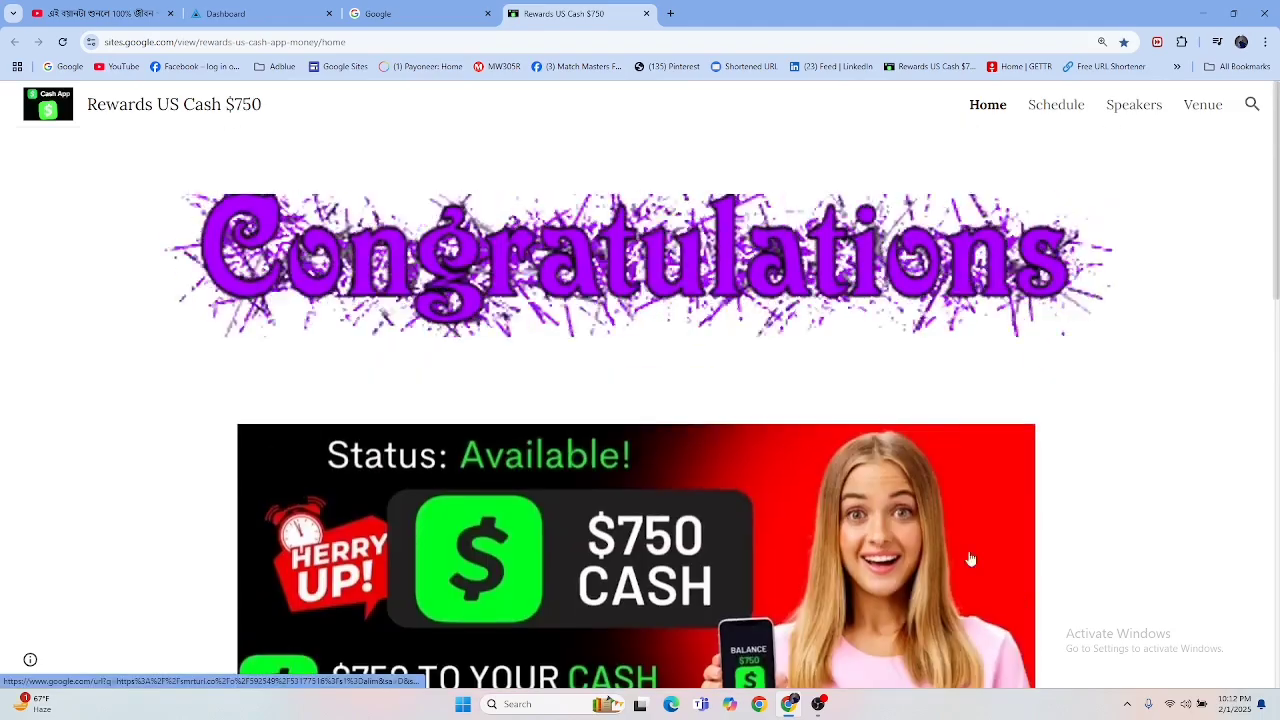
{"action": "left_click", "coordinate": [1127, 704]}
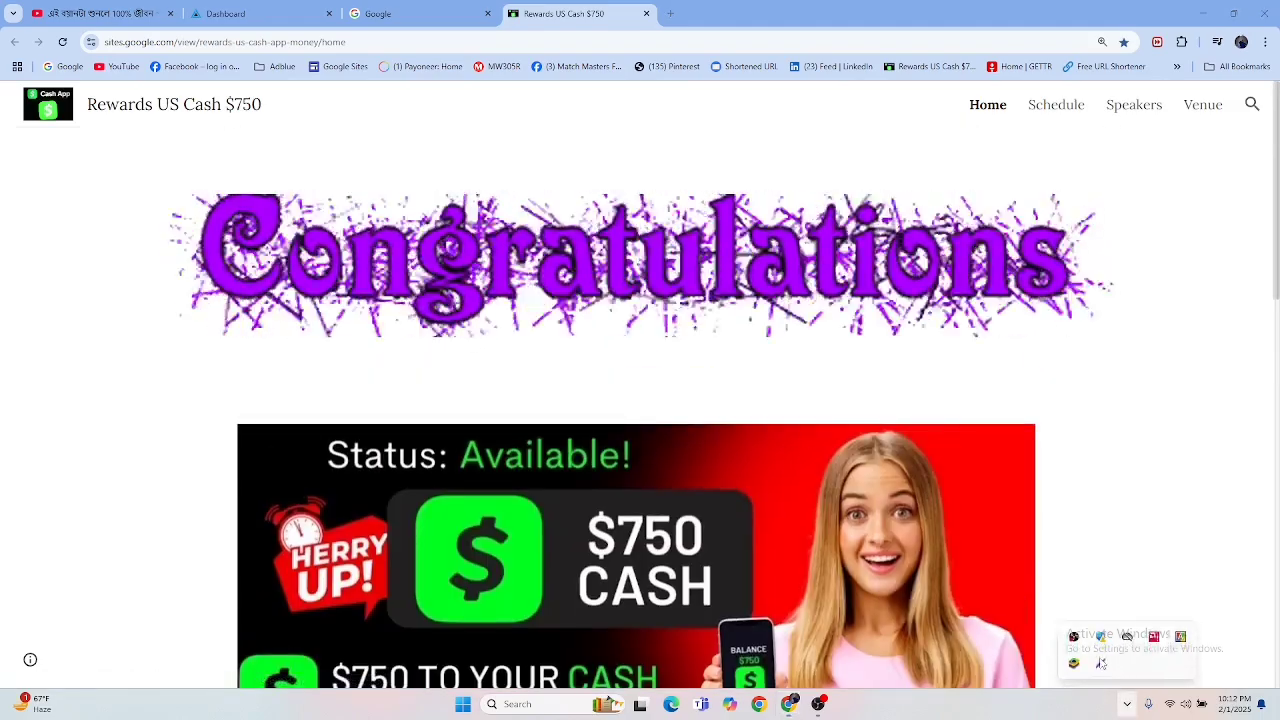
{"action": "left_click", "coordinate": [1100, 664]}
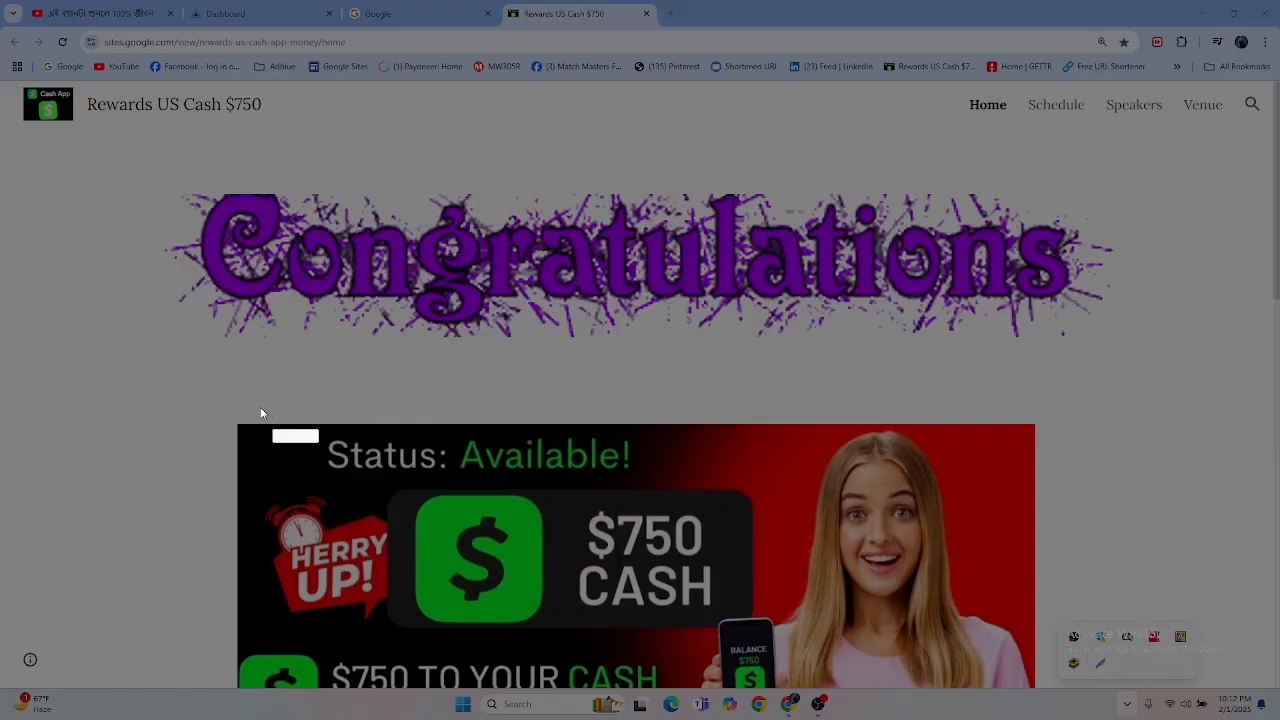
{"action": "left_click_drag", "start_coordinate": [250, 404], "coordinate": [922, 688]}
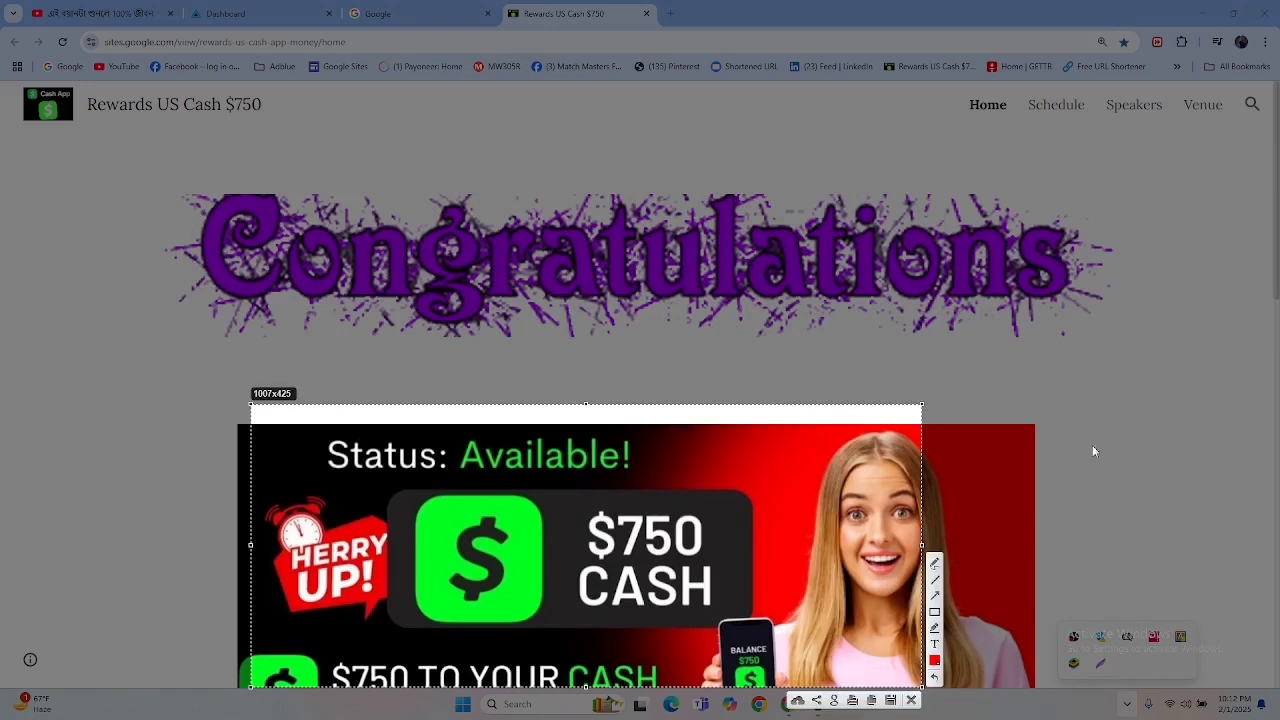
{"action": "left_click", "coordinate": [912, 700]}
Step: Review the landing page from the Claim Now! image to the store download images, and check the save options for the Submit image
{"action": "scroll", "coordinate": [697, 466], "scroll_direction": "down", "scroll_amount": 5}
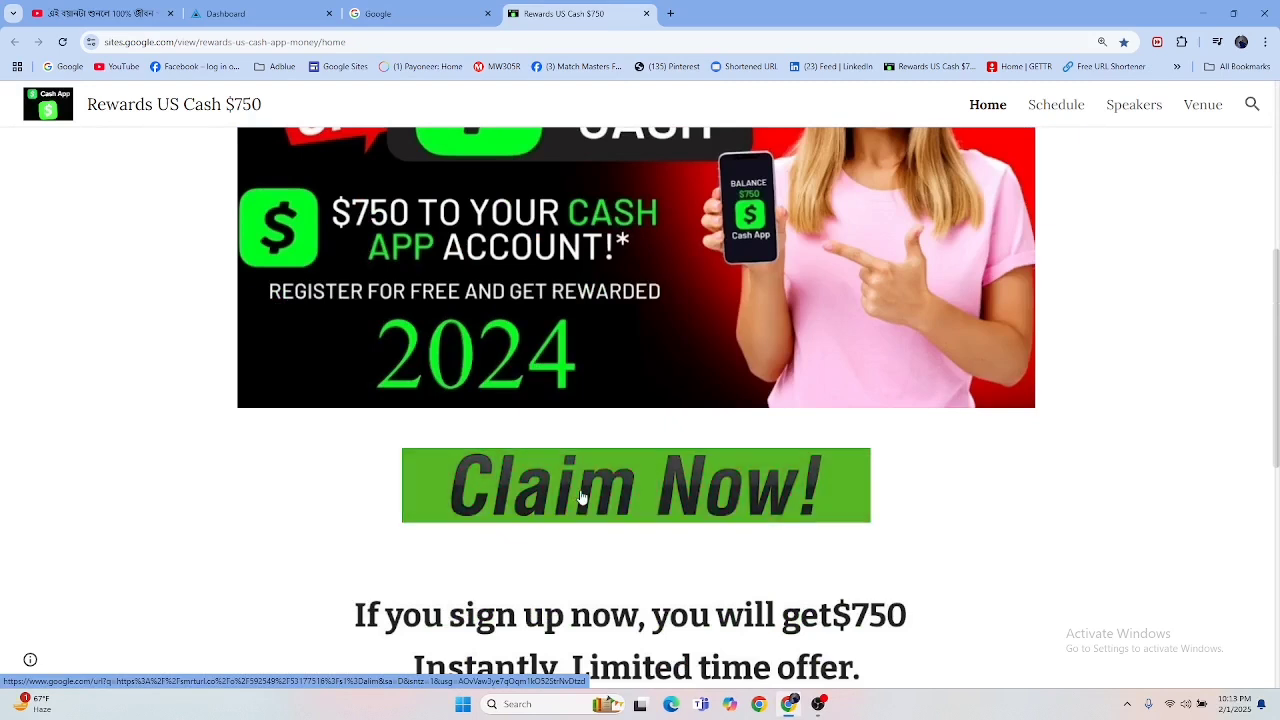
{"action": "scroll", "coordinate": [727, 490], "scroll_direction": "down", "scroll_amount": 3}
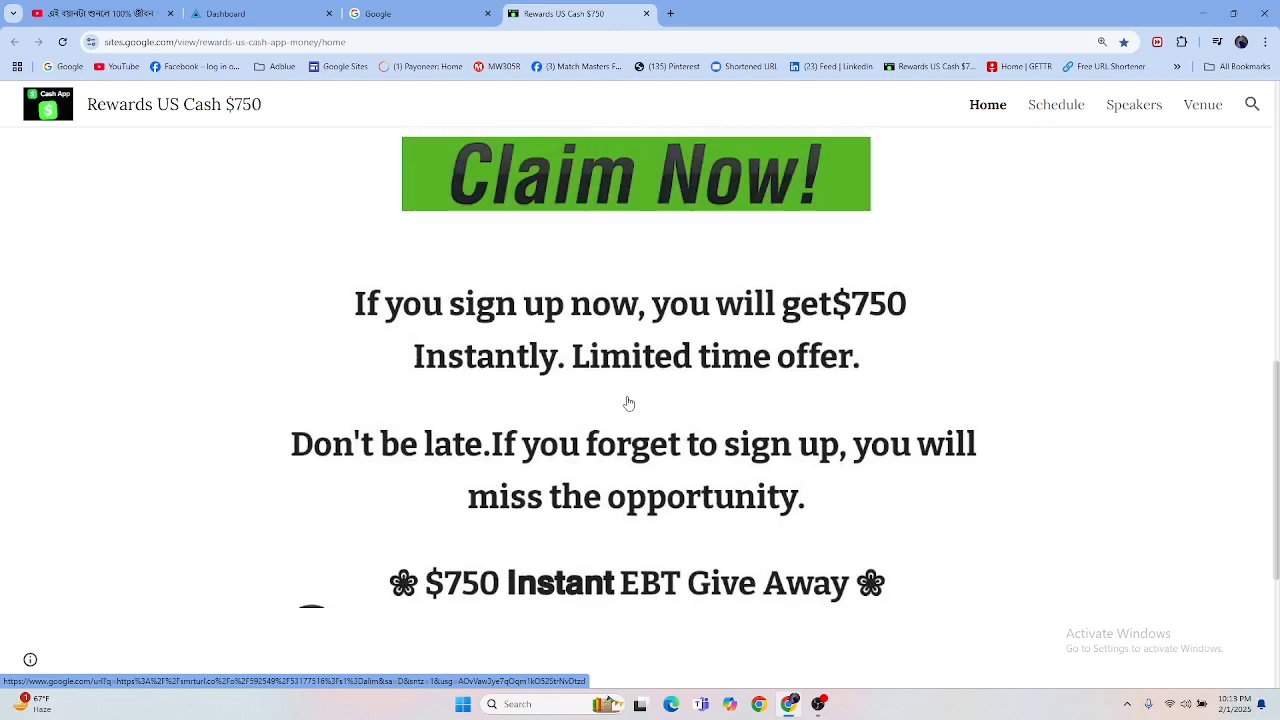
{"action": "scroll", "coordinate": [629, 403], "scroll_direction": "down", "scroll_amount": 1}
{"action": "scroll", "coordinate": [629, 403], "scroll_direction": "down", "scroll_amount": 3}
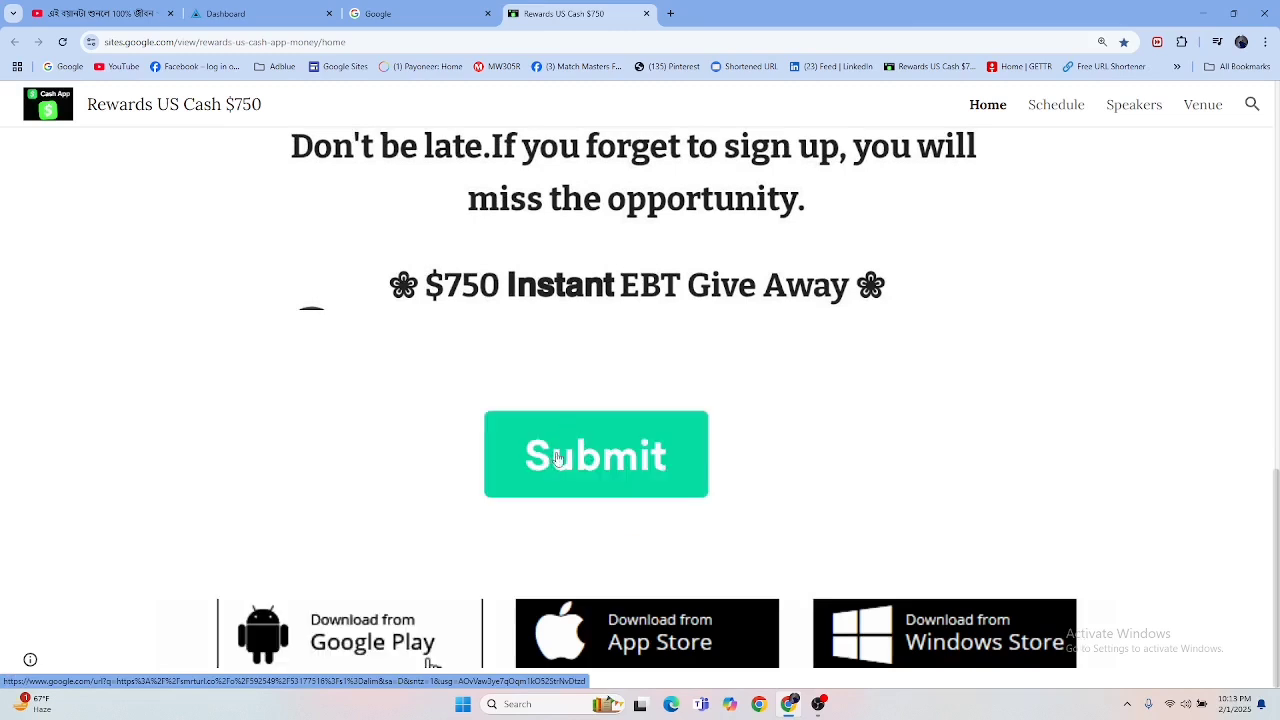
{"action": "right_click", "coordinate": [560, 448]}
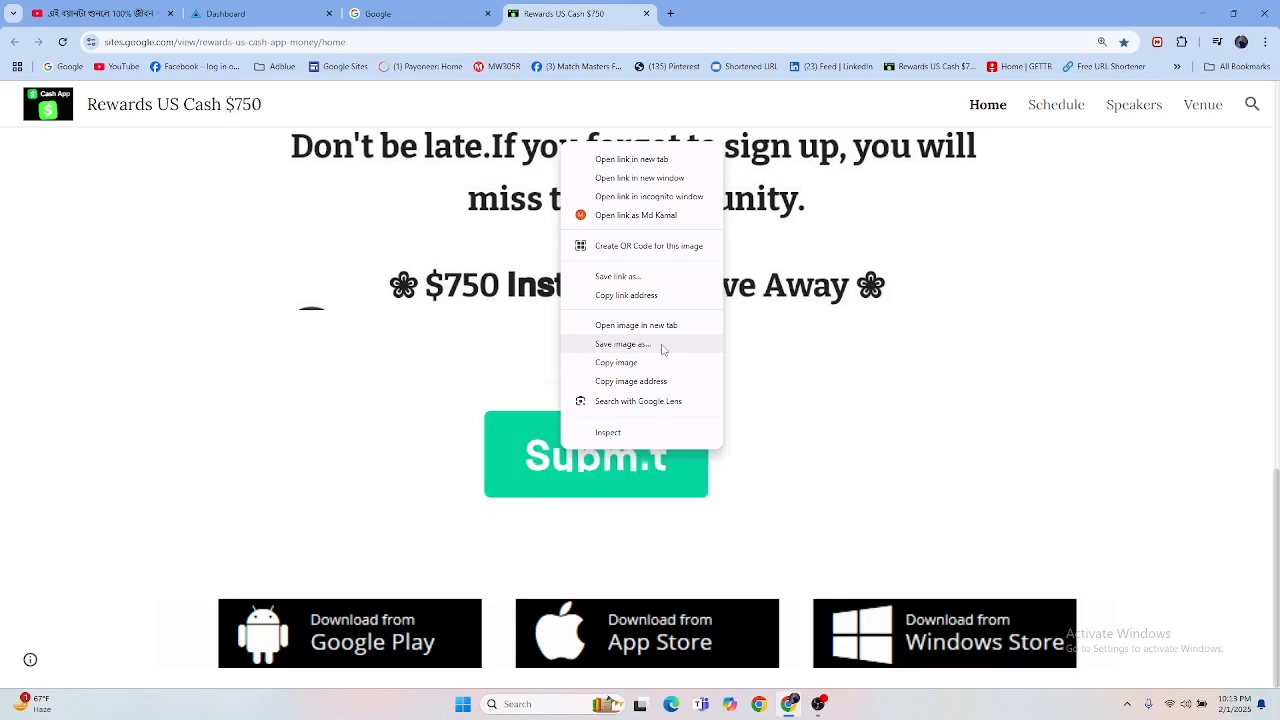
{"action": "left_click", "coordinate": [227, 467]}
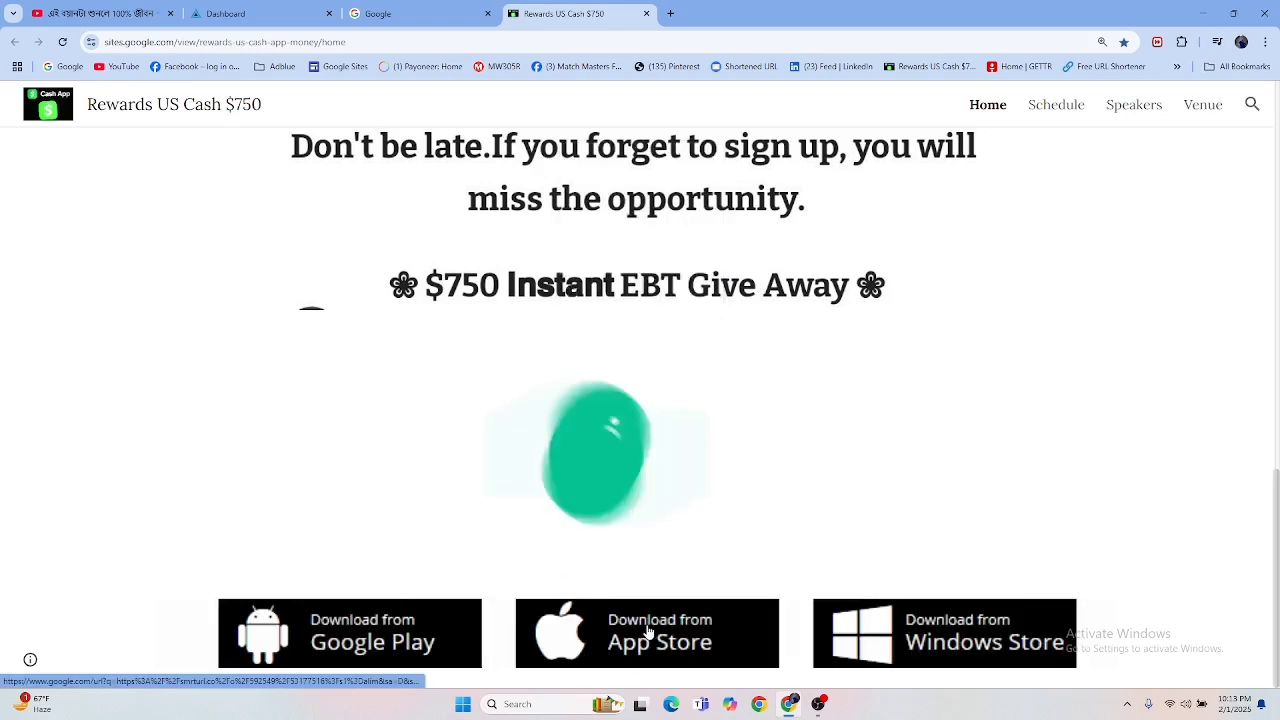
{"action": "scroll", "coordinate": [648, 632], "scroll_direction": "up", "scroll_amount": 10}
{"action": "scroll", "coordinate": [648, 632], "scroll_direction": "down", "scroll_amount": 5}
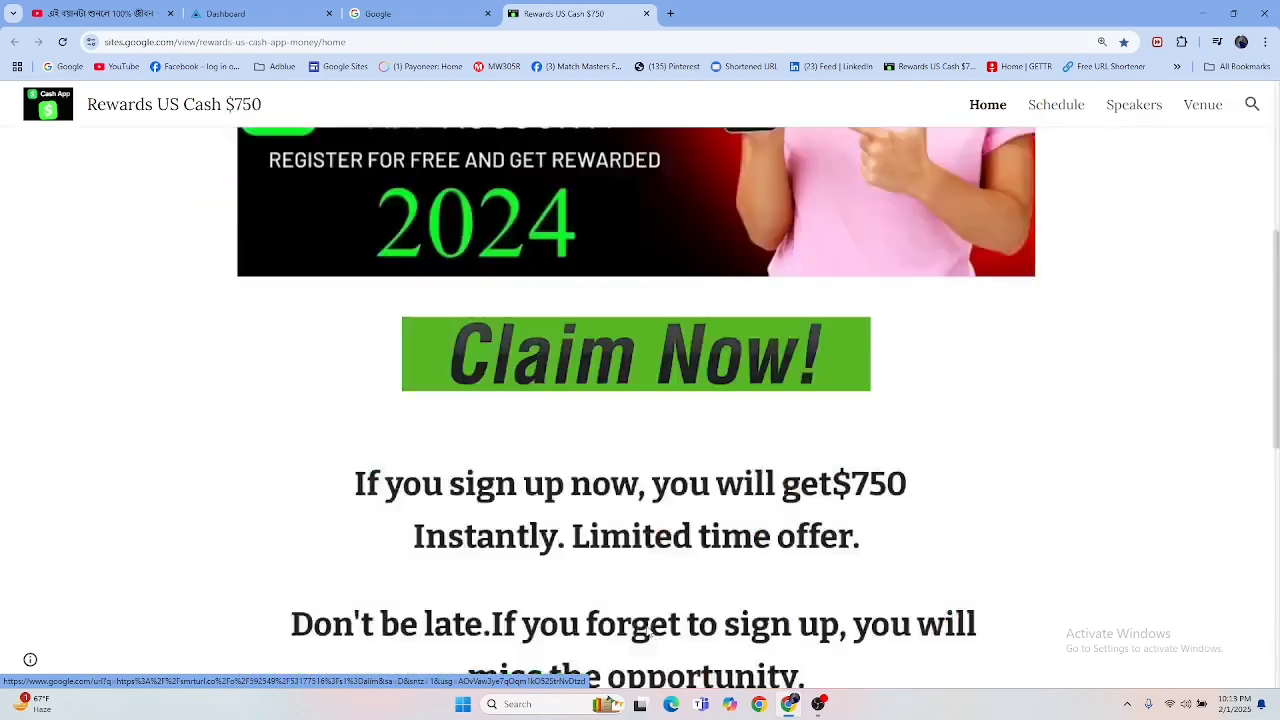
{"action": "scroll", "coordinate": [648, 633], "scroll_direction": "down", "scroll_amount": 3}
{"action": "scroll", "coordinate": [620, 560], "scroll_direction": "up", "scroll_amount": 8}
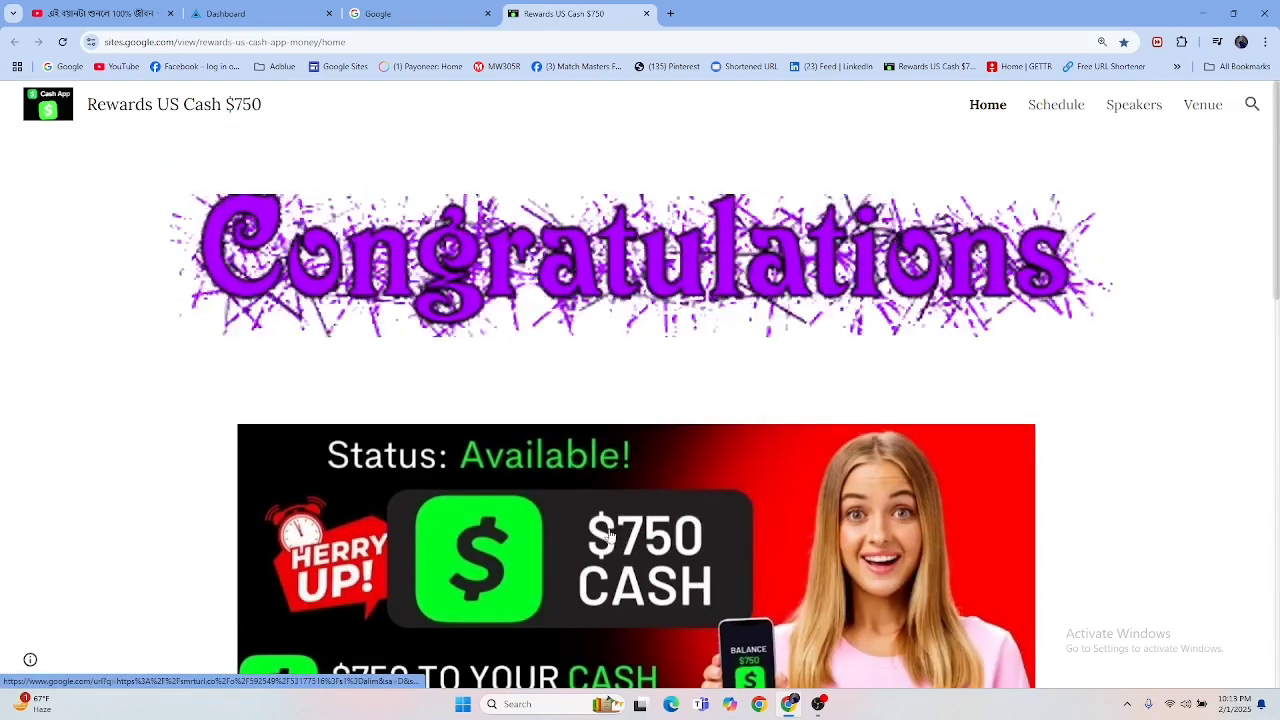
Step: Find Google Sites through a Google search for "google sites" and create a new blank site in it
{"action": "left_click", "coordinate": [393, 17]}
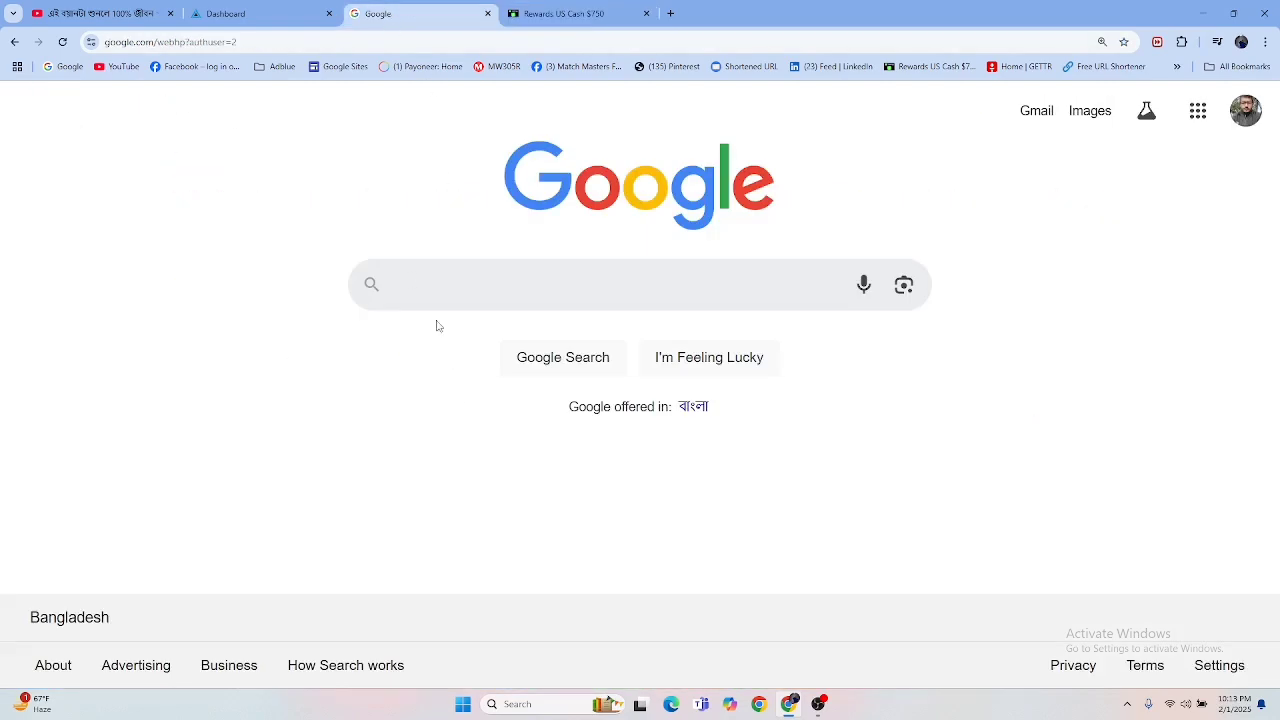
{"action": "left_click", "coordinate": [445, 290]}
{"action": "type", "text": "goog"}
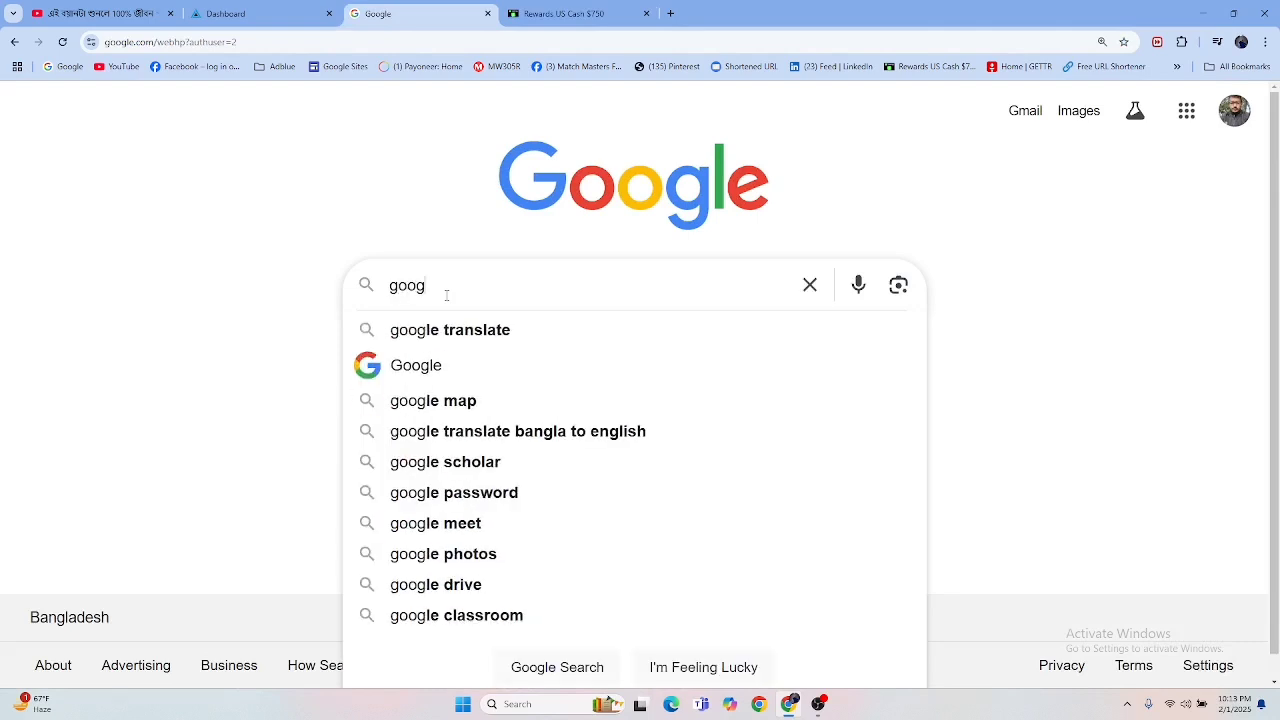
{"action": "type", "text": "le si"}
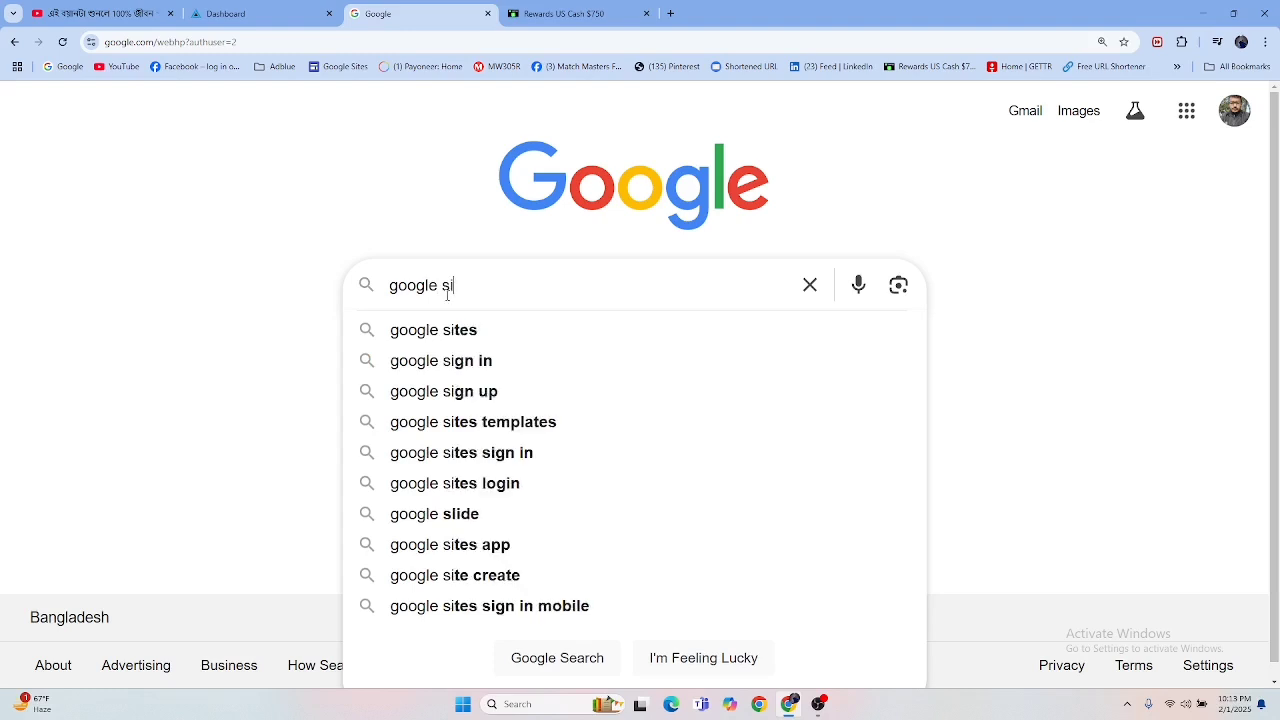
{"action": "left_click", "coordinate": [449, 329]}
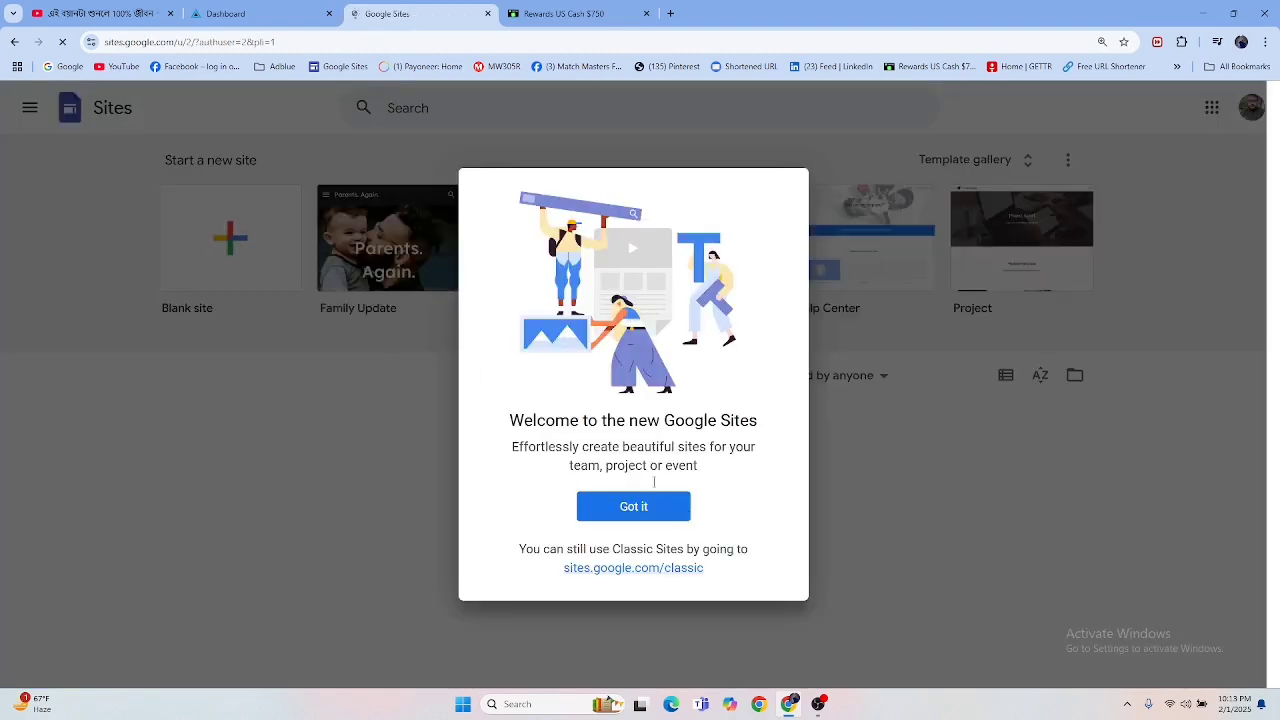
{"action": "left_click", "coordinate": [672, 512]}
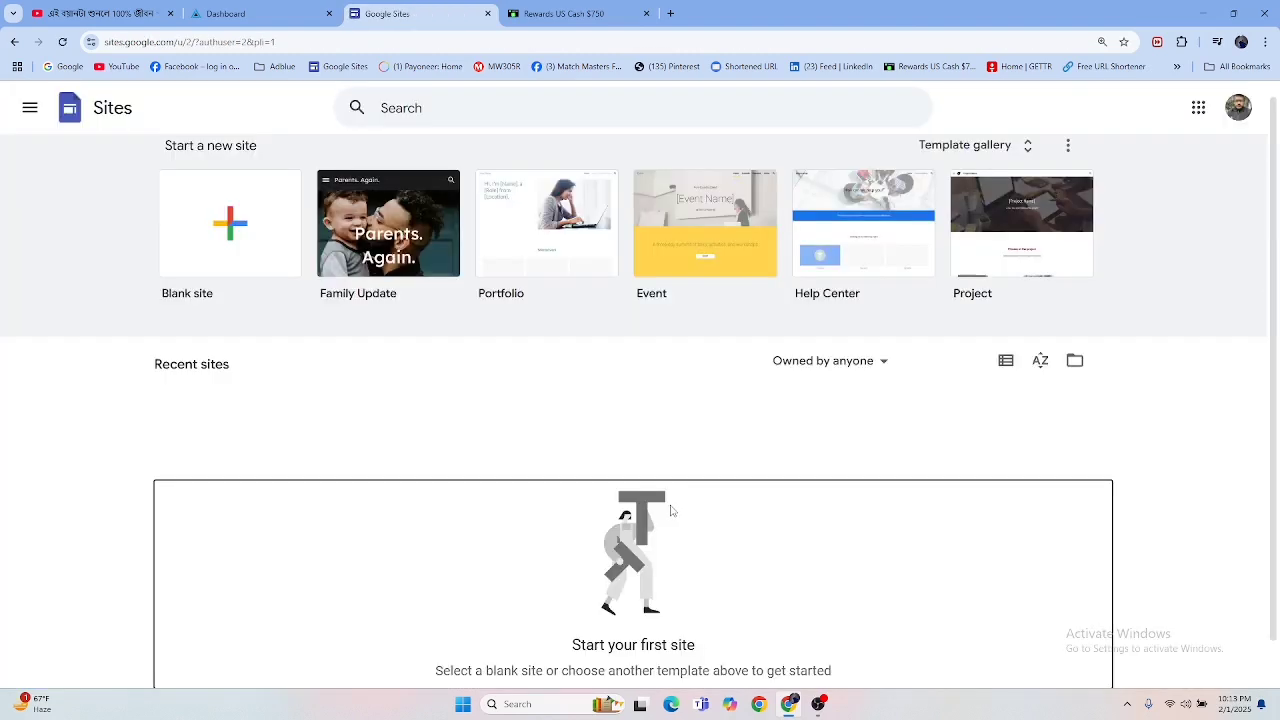
{"action": "left_click", "coordinate": [220, 236]}
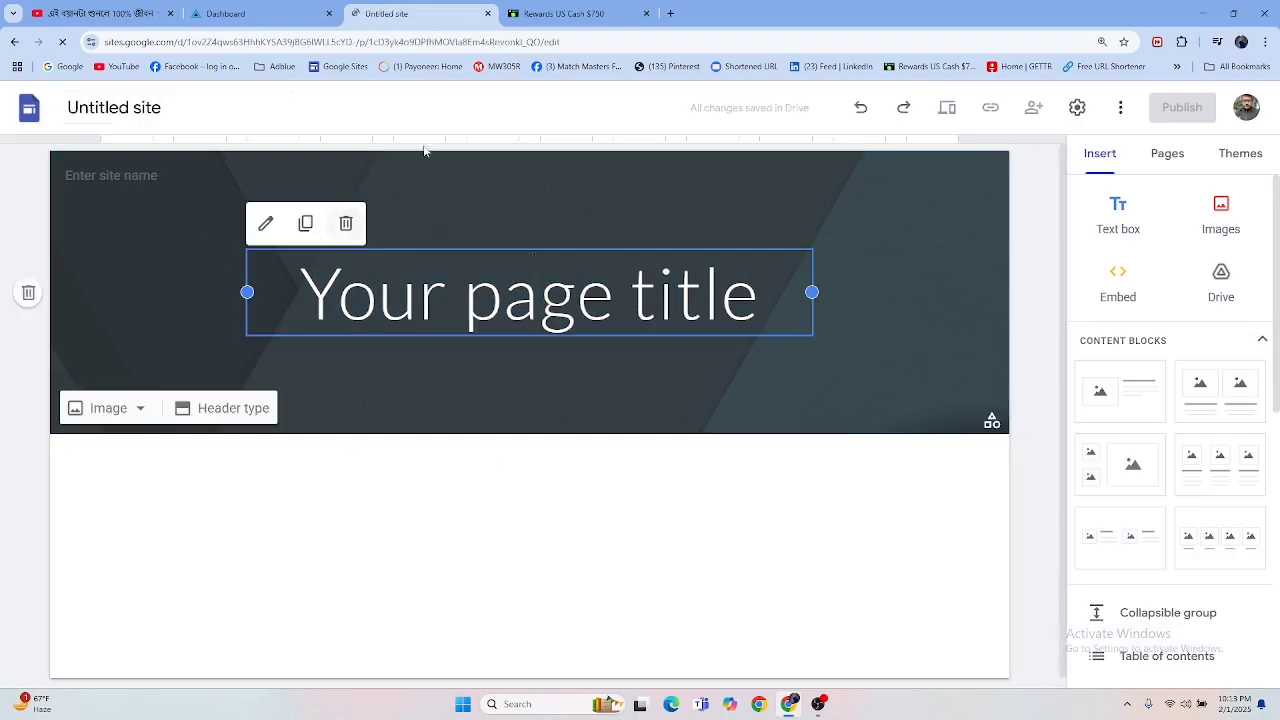
Step: Highlight the Google Sites domain in the Rewards US Cash $750 page's address and look over the page's content
{"action": "left_click", "coordinate": [552, 16]}
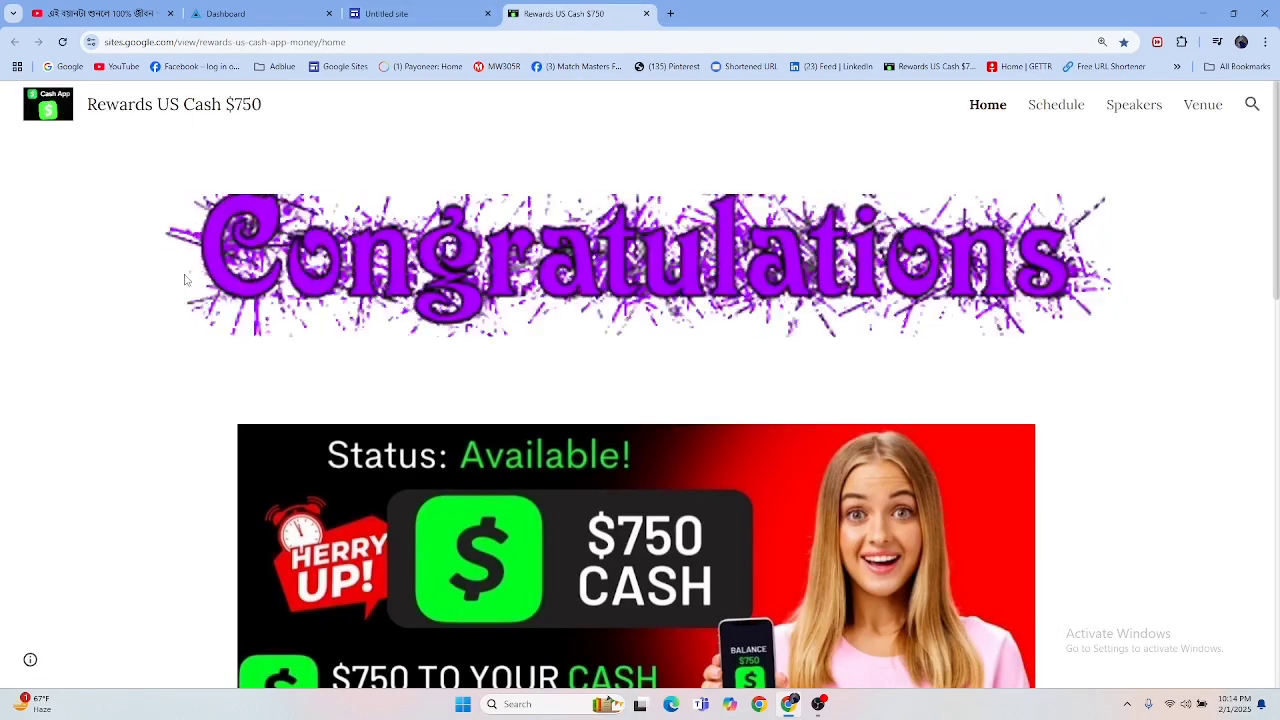
{"action": "left_click", "coordinate": [390, 45]}
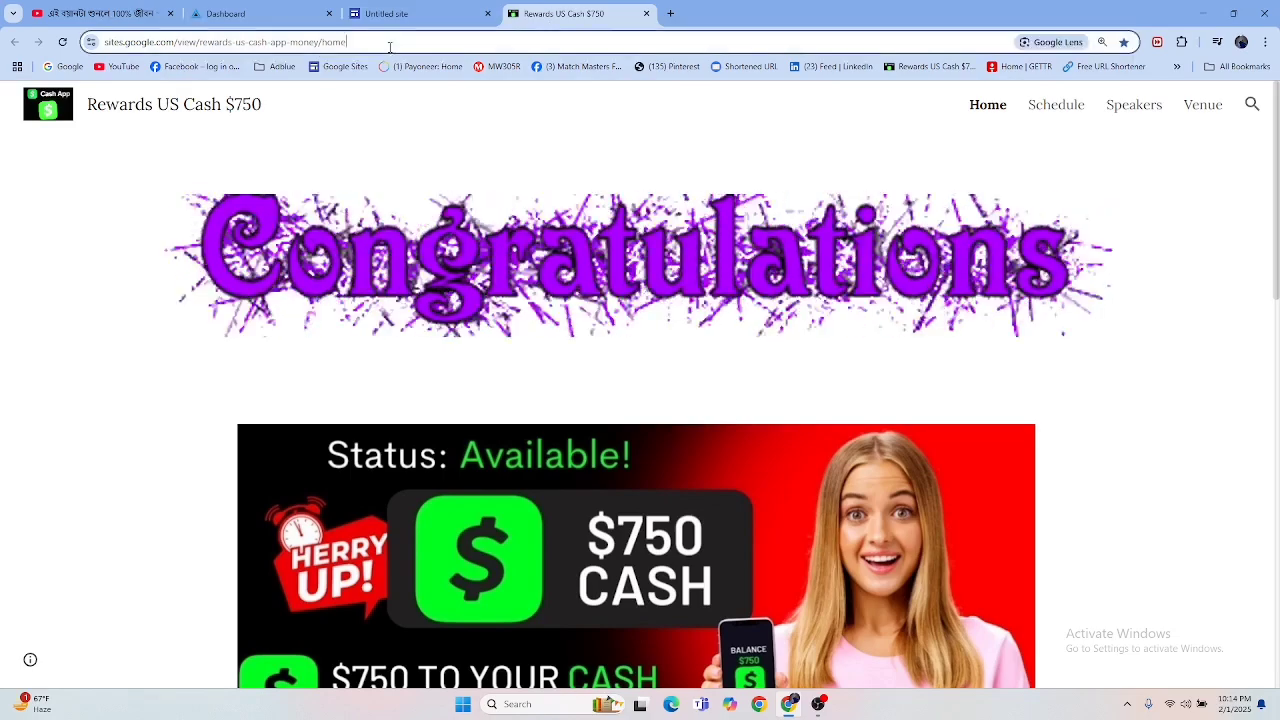
{"action": "left_click", "coordinate": [412, 43]}
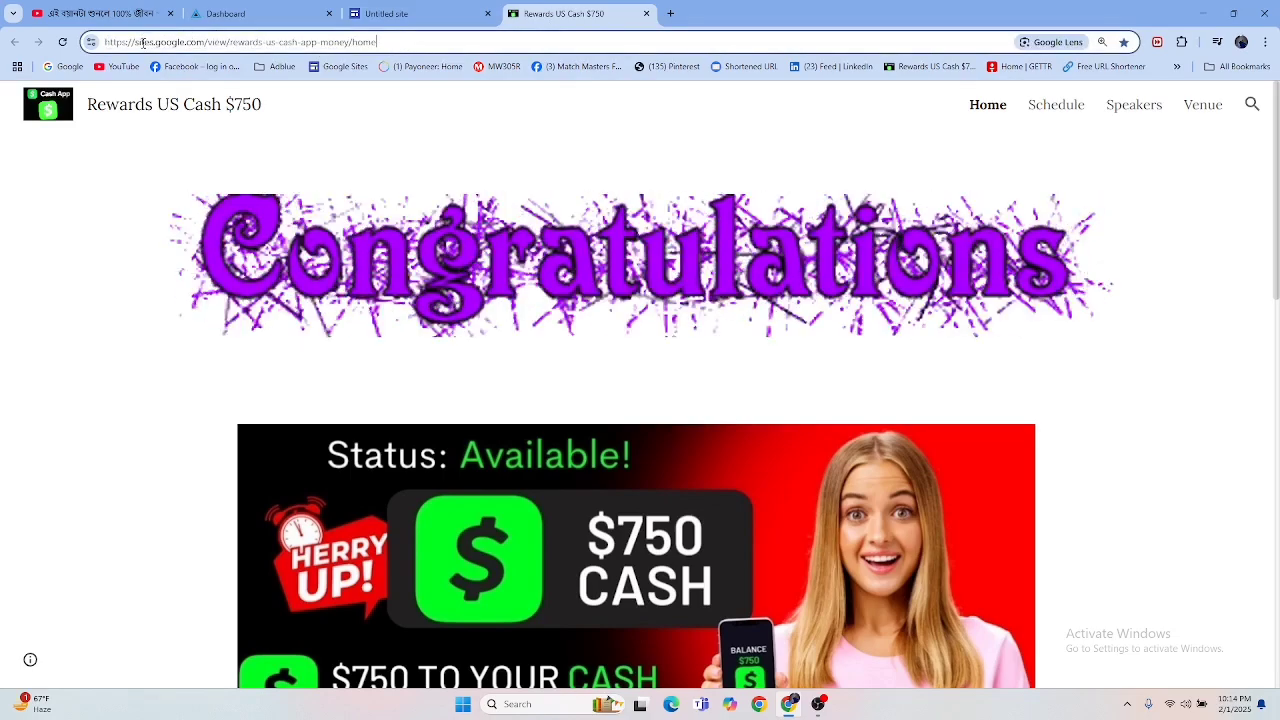
{"action": "left_click_drag", "start_coordinate": [135, 43], "coordinate": [171, 47]}
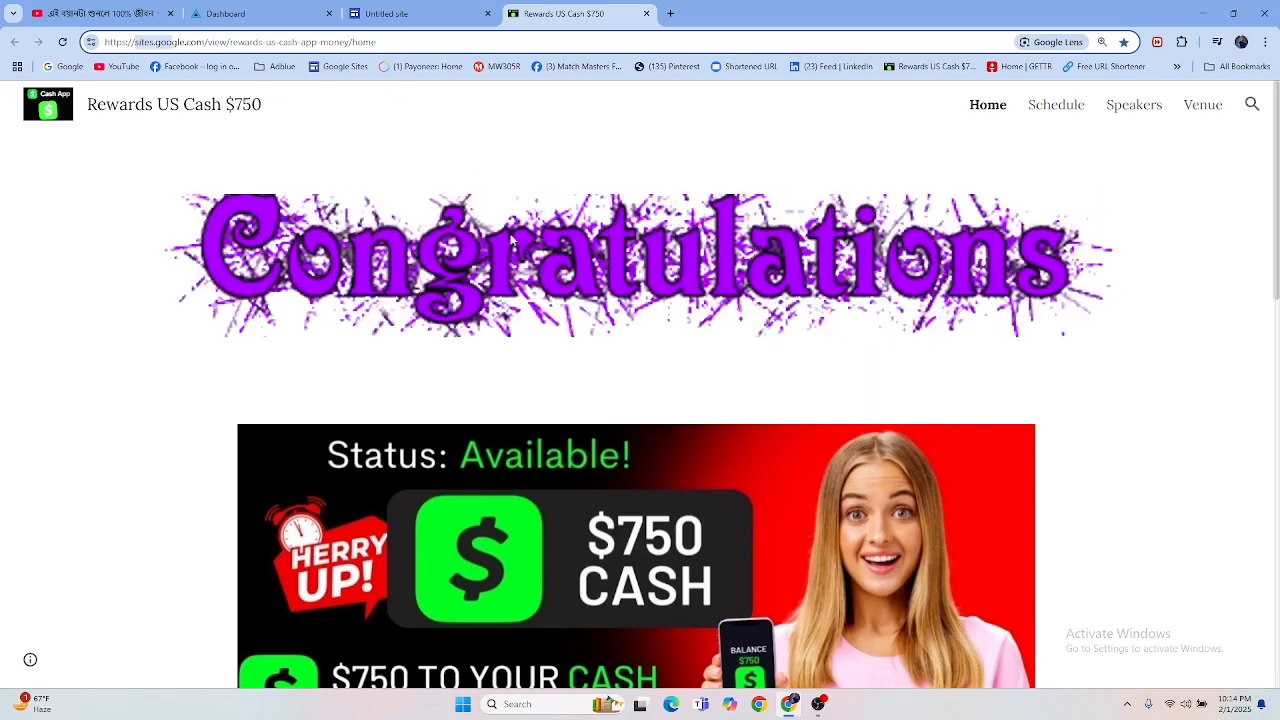
{"action": "left_click", "coordinate": [580, 351]}
{"action": "scroll", "coordinate": [580, 351], "scroll_direction": "down", "scroll_amount": 10}
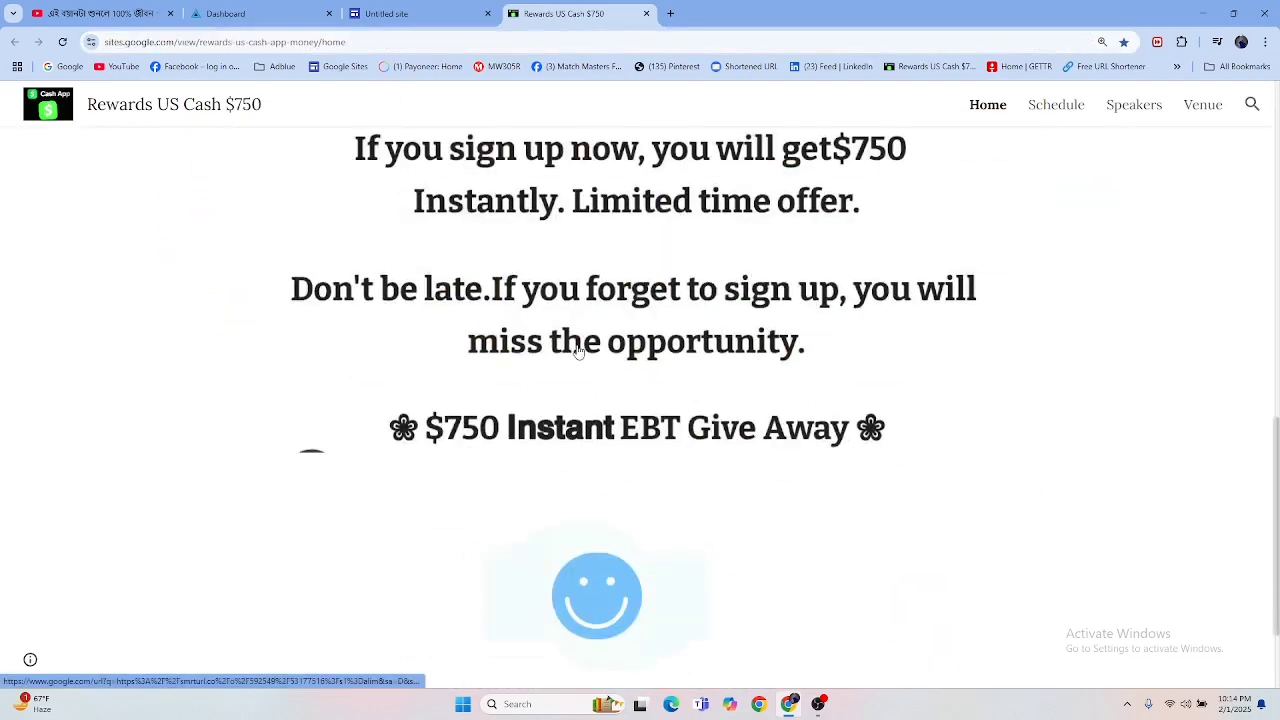
{"action": "scroll", "coordinate": [578, 351], "scroll_direction": "up", "scroll_amount": 5}
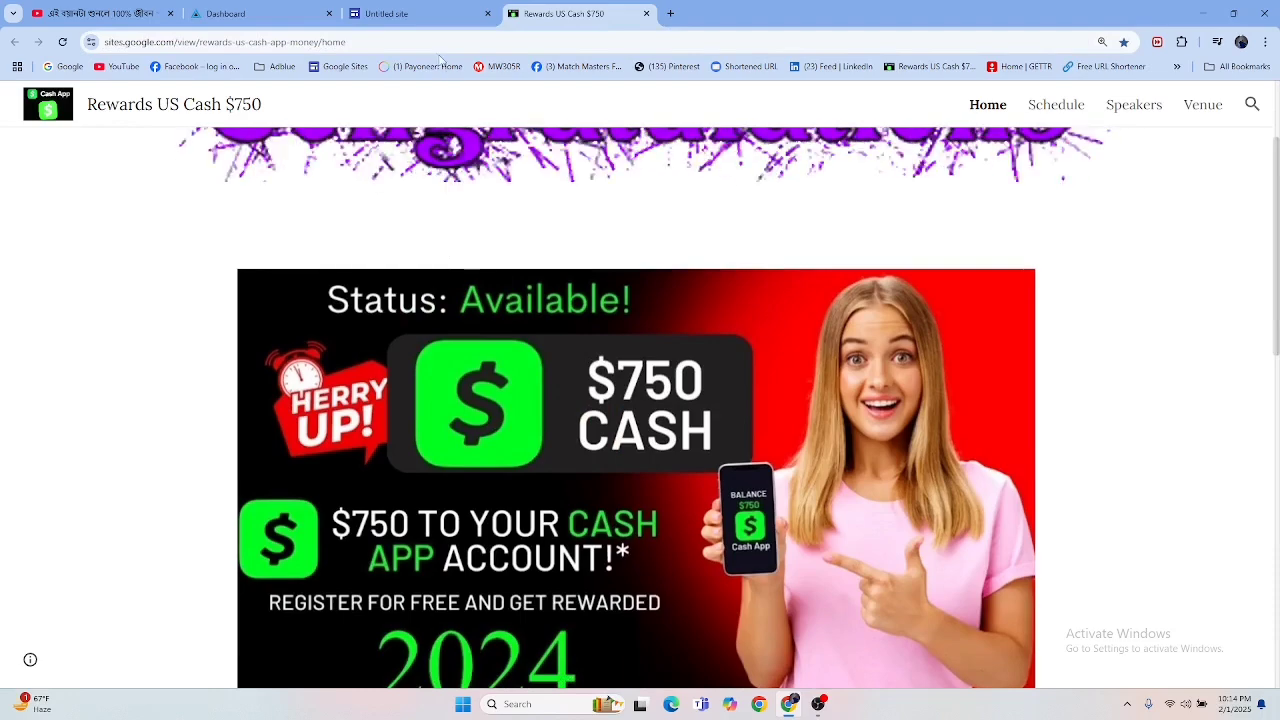
Step: Delete the page title header from the new untitled site and dismiss the Add content tour
{"action": "left_click", "coordinate": [370, 18]}
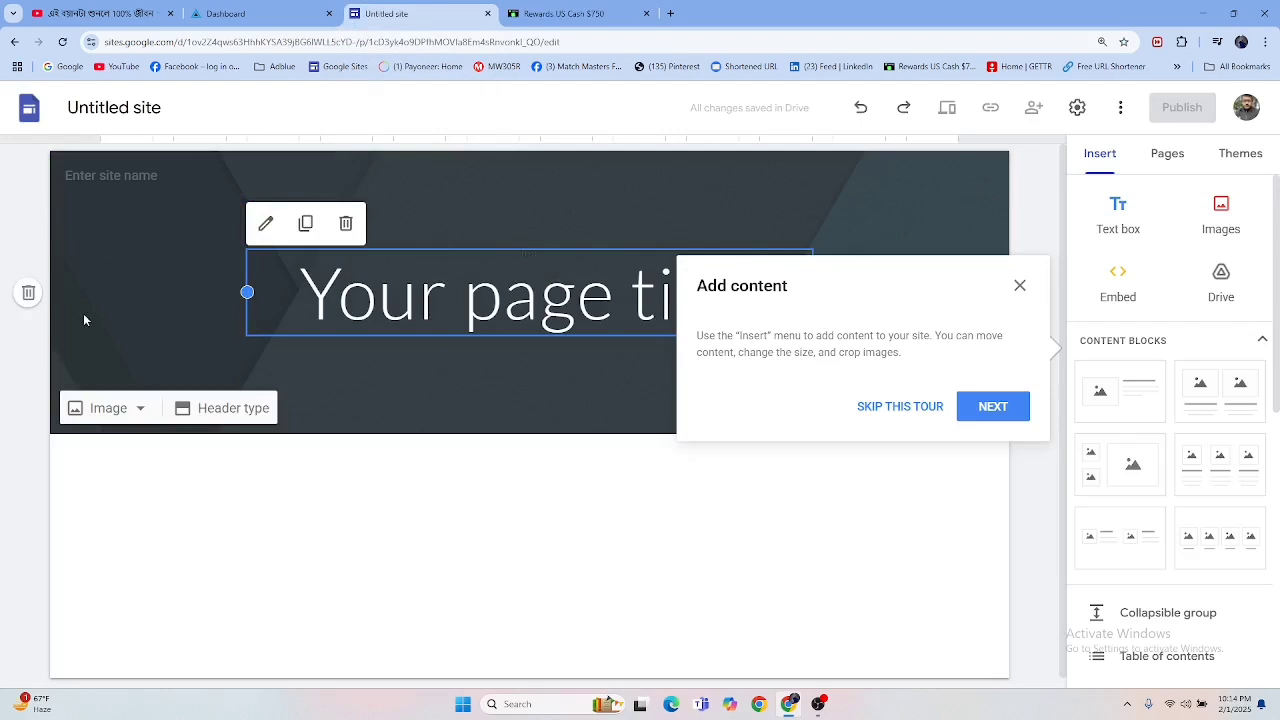
{"action": "left_click", "coordinate": [28, 294]}
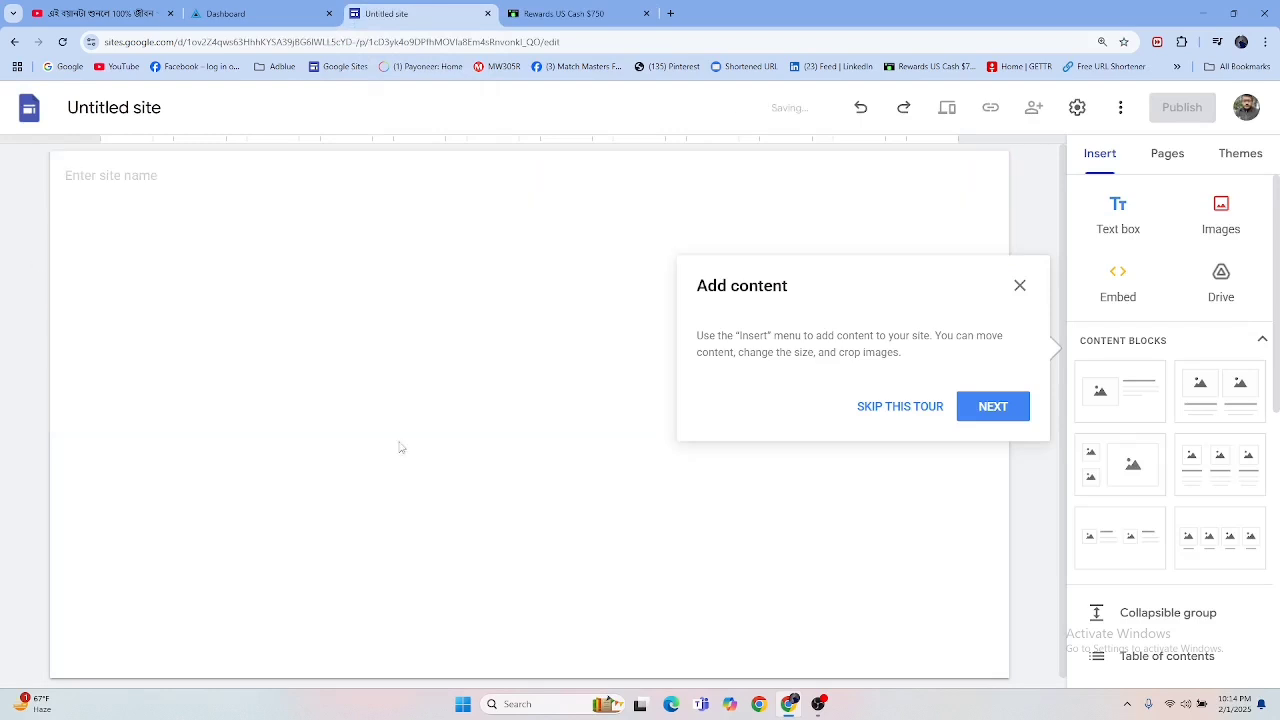
{"action": "left_click", "coordinate": [1020, 286]}
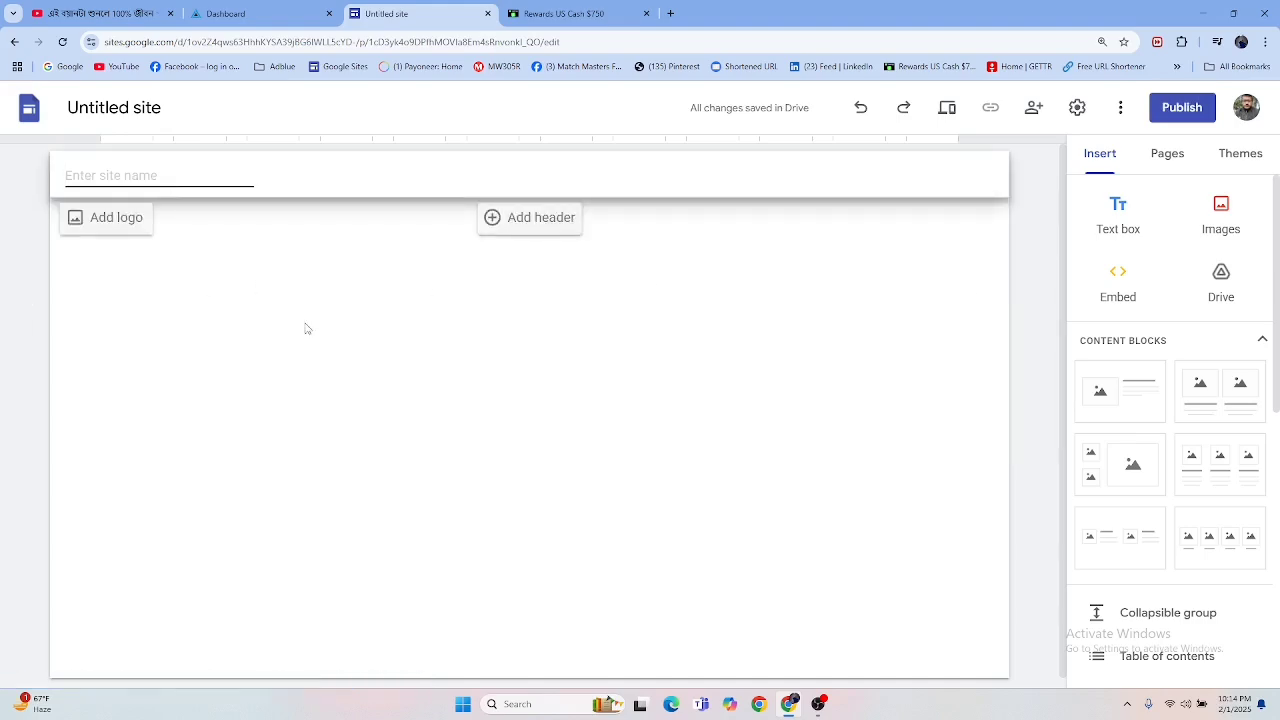
Step: Check the logo on the Rewards US Cash $750 page and upload the Cash App picture "images" as the new site's logo
{"action": "left_click", "coordinate": [537, 14]}
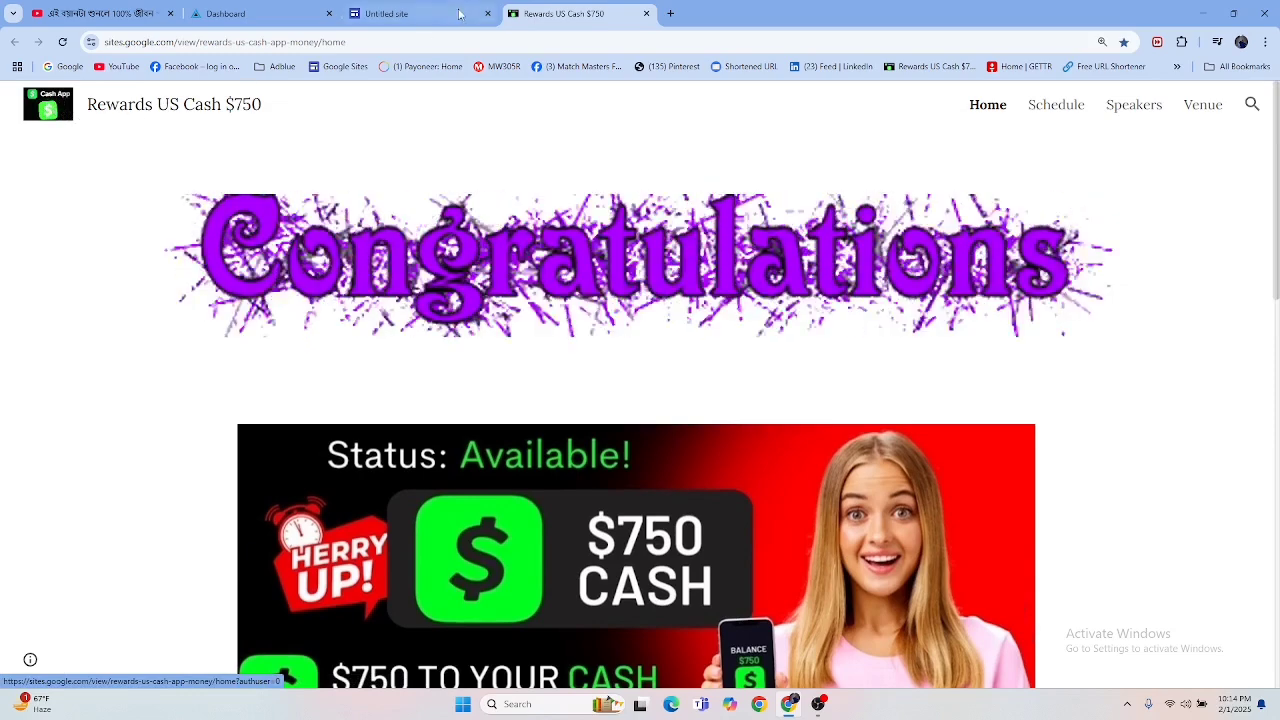
{"action": "left_click", "coordinate": [428, 14]}
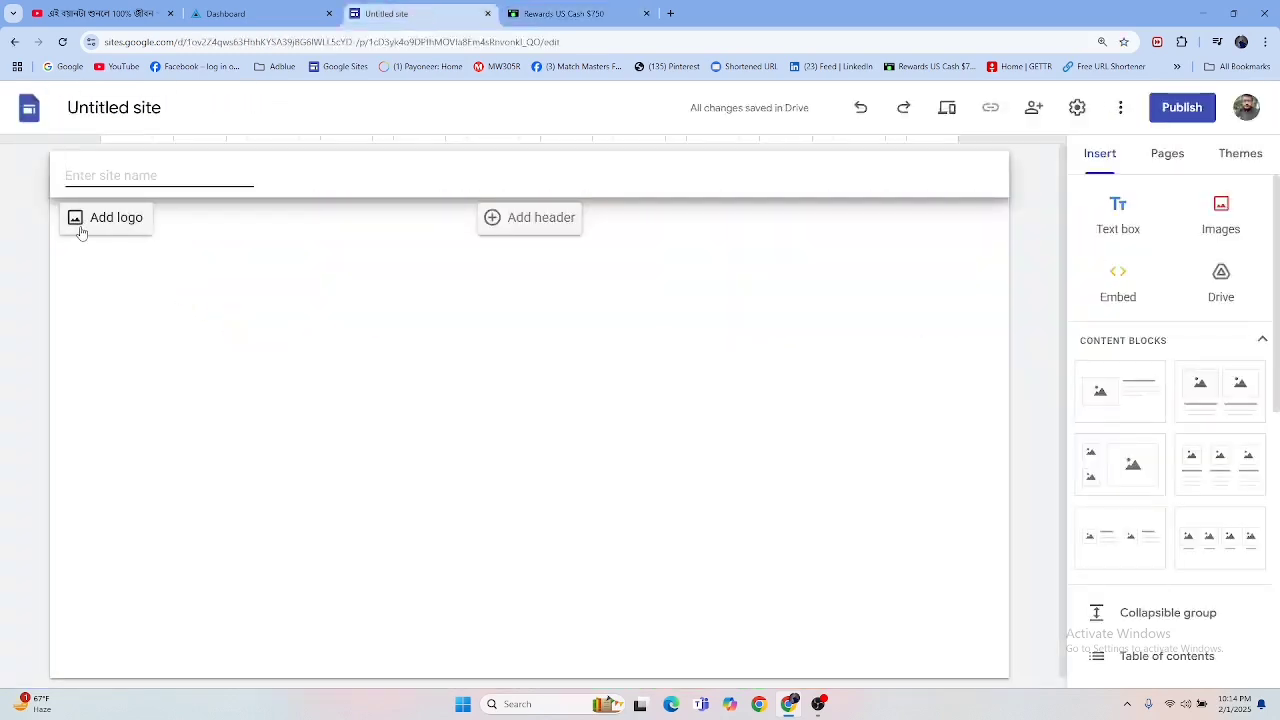
{"action": "left_click", "coordinate": [117, 229]}
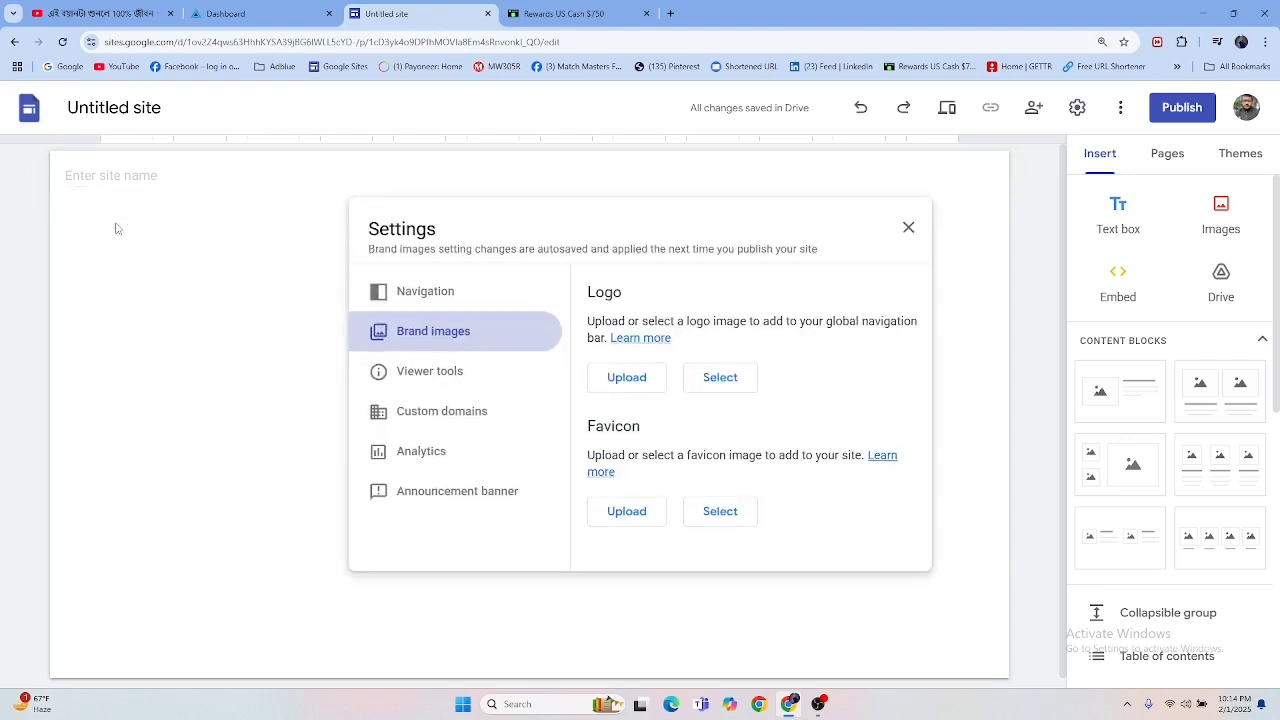
{"action": "left_click", "coordinate": [633, 380]}
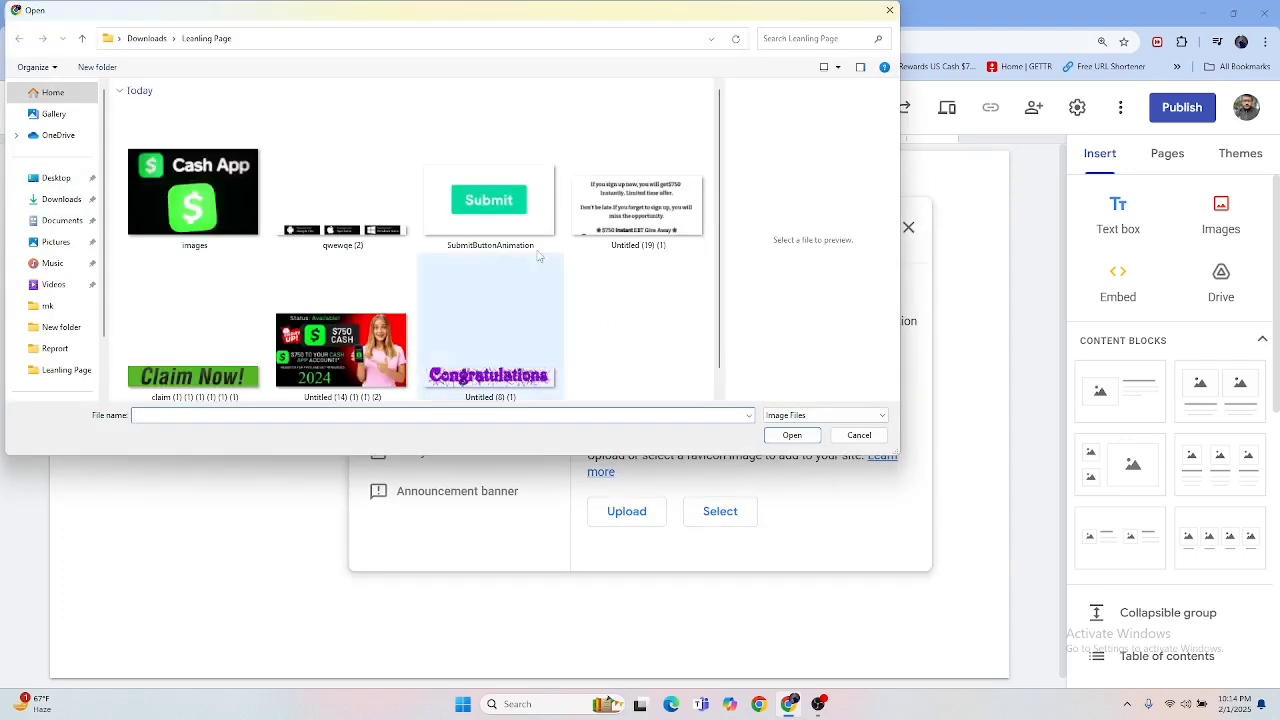
{"action": "left_click", "coordinate": [224, 191]}
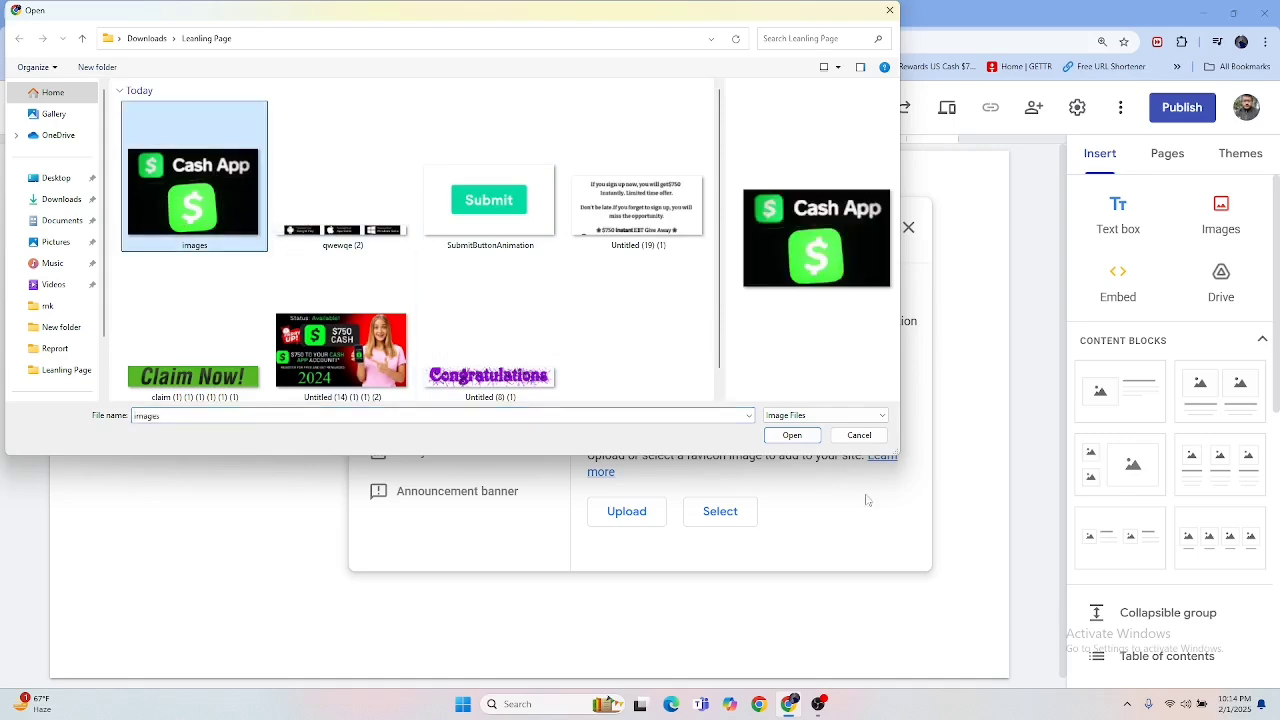
{"action": "left_click", "coordinate": [792, 437]}
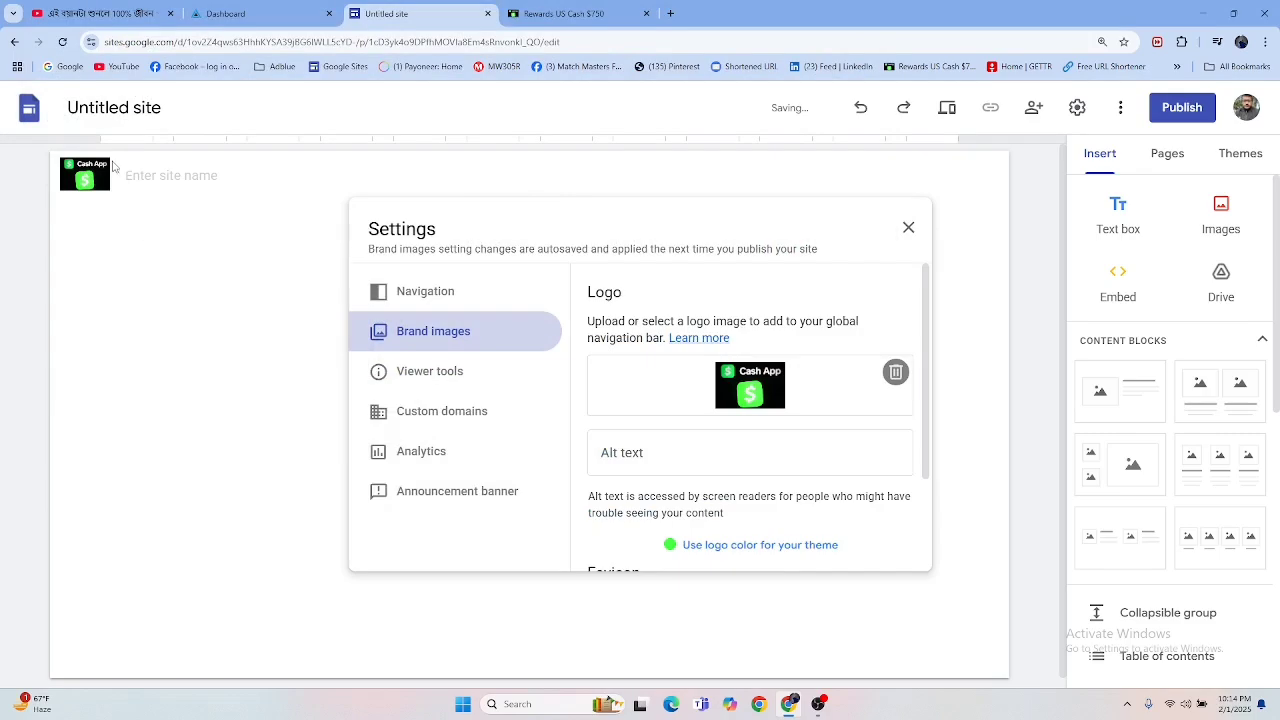
Step: Select the site name text "Rewards US Cash $750" on the finished landing page
{"action": "left_click", "coordinate": [563, 16]}
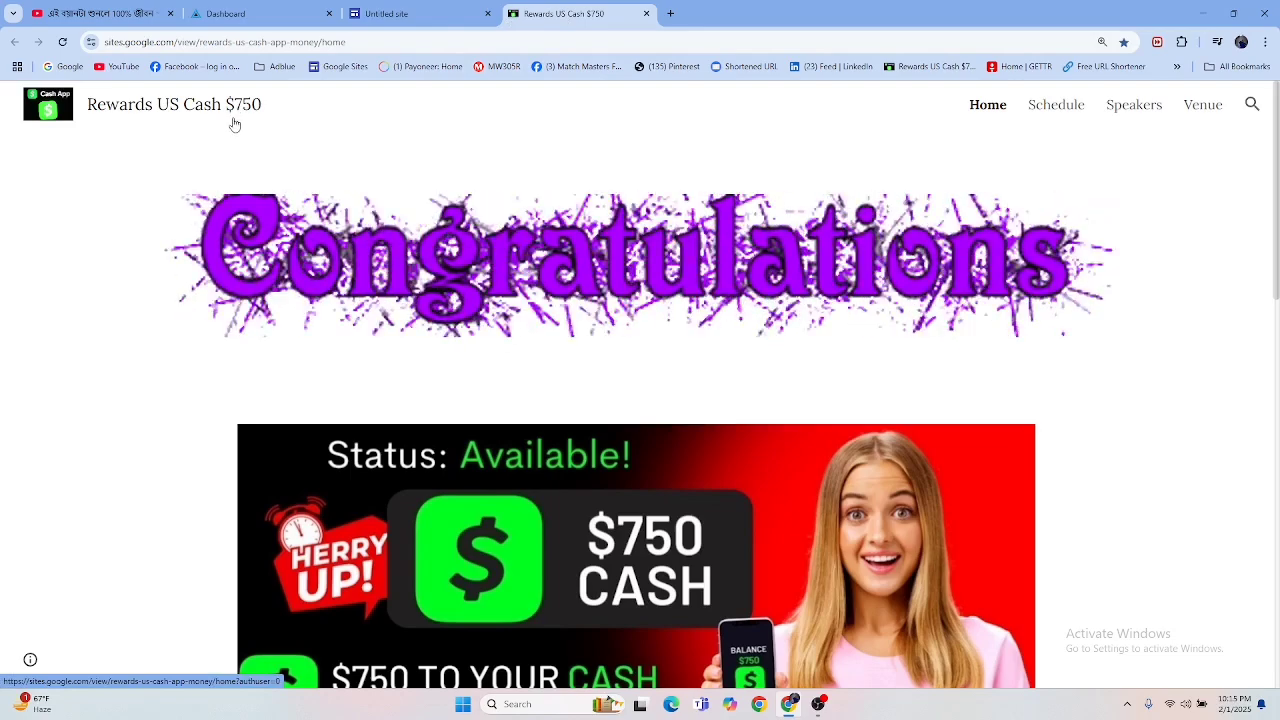
{"action": "left_click_drag", "start_coordinate": [280, 109], "coordinate": [88, 104]}
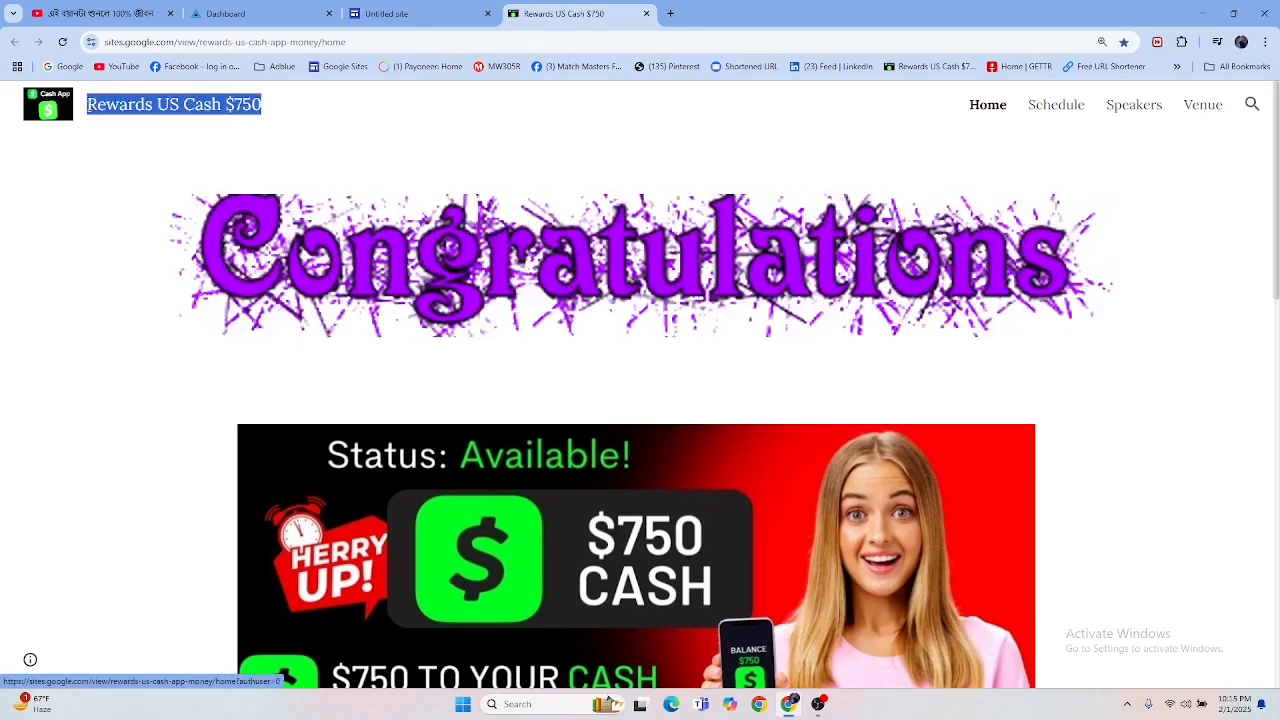
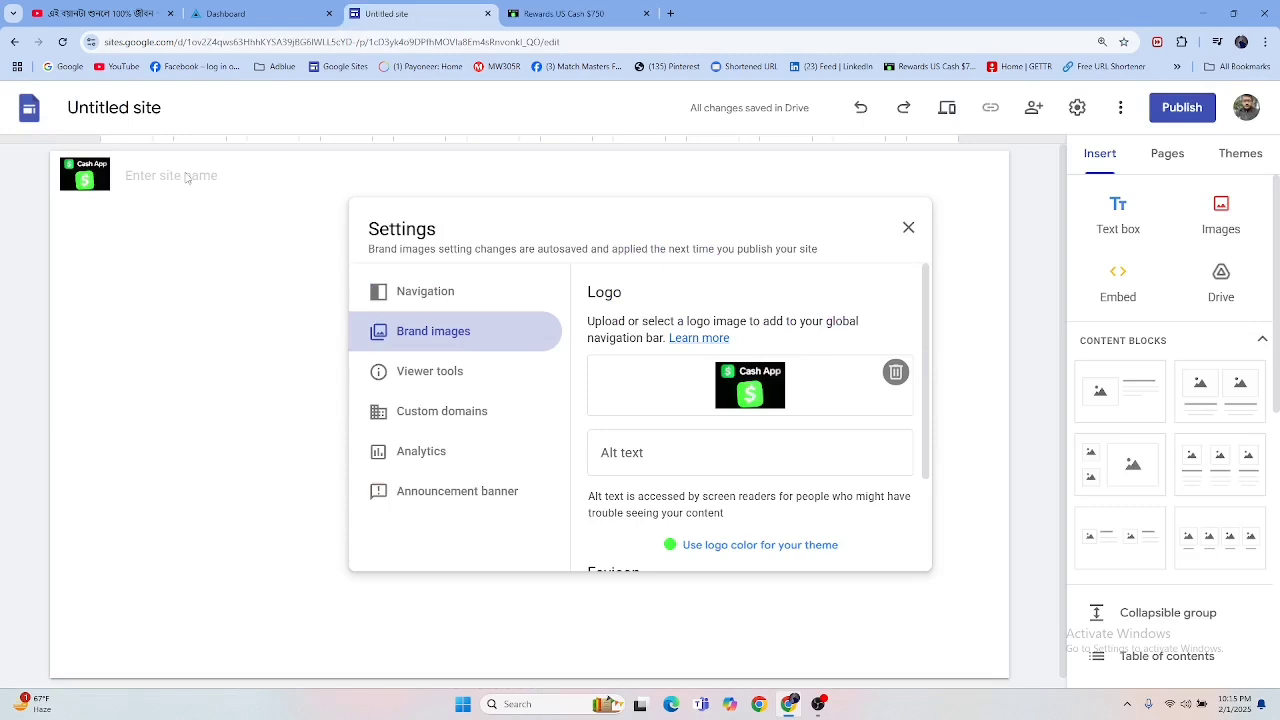
Step: Close the brand image settings, paste "Rewards US Cash $750" as the new site's name, and return to the finished landing page
{"action": "left_click", "coordinate": [176, 177]}
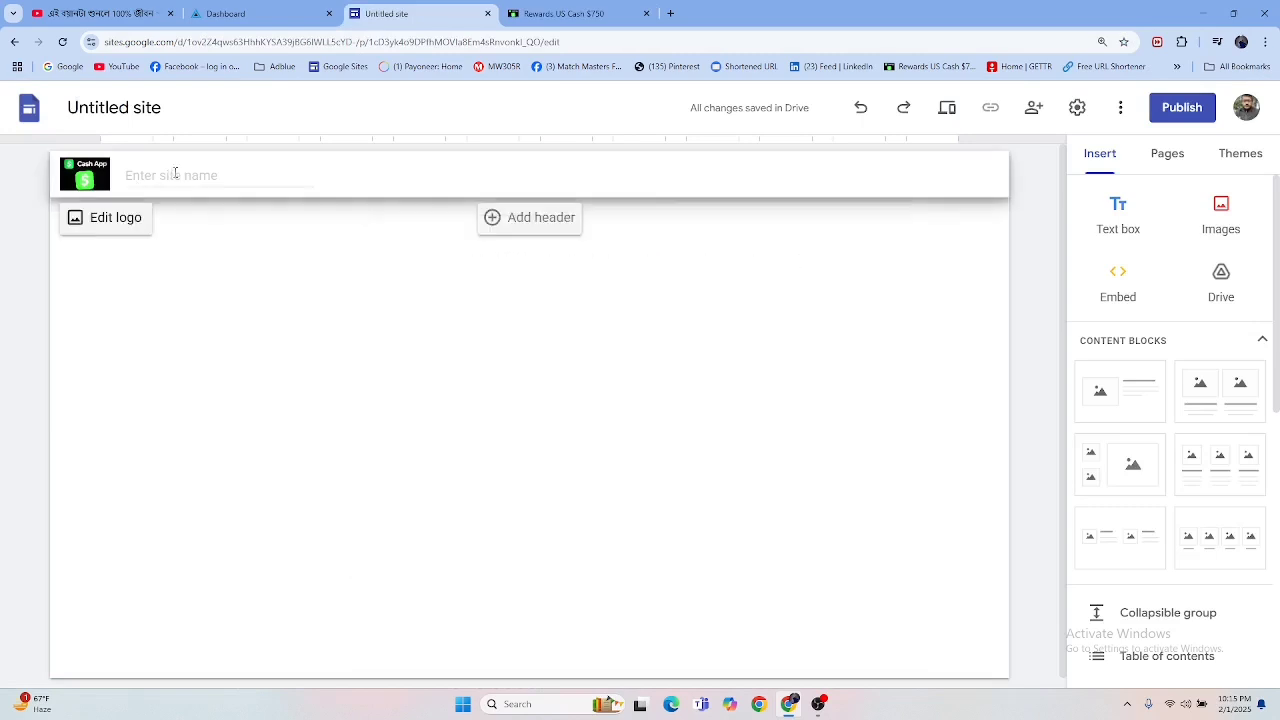
{"action": "right_click", "coordinate": [176, 177]}
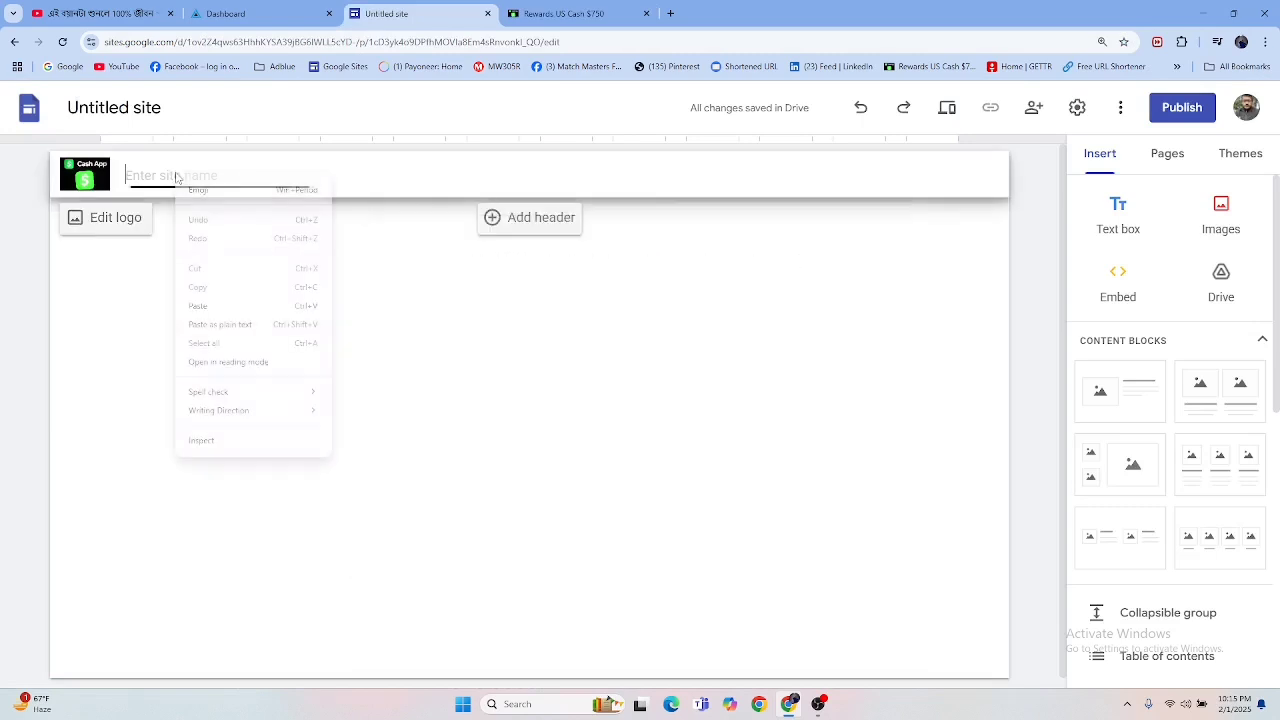
{"action": "left_click", "coordinate": [198, 305]}
{"action": "left_click", "coordinate": [432, 368]}
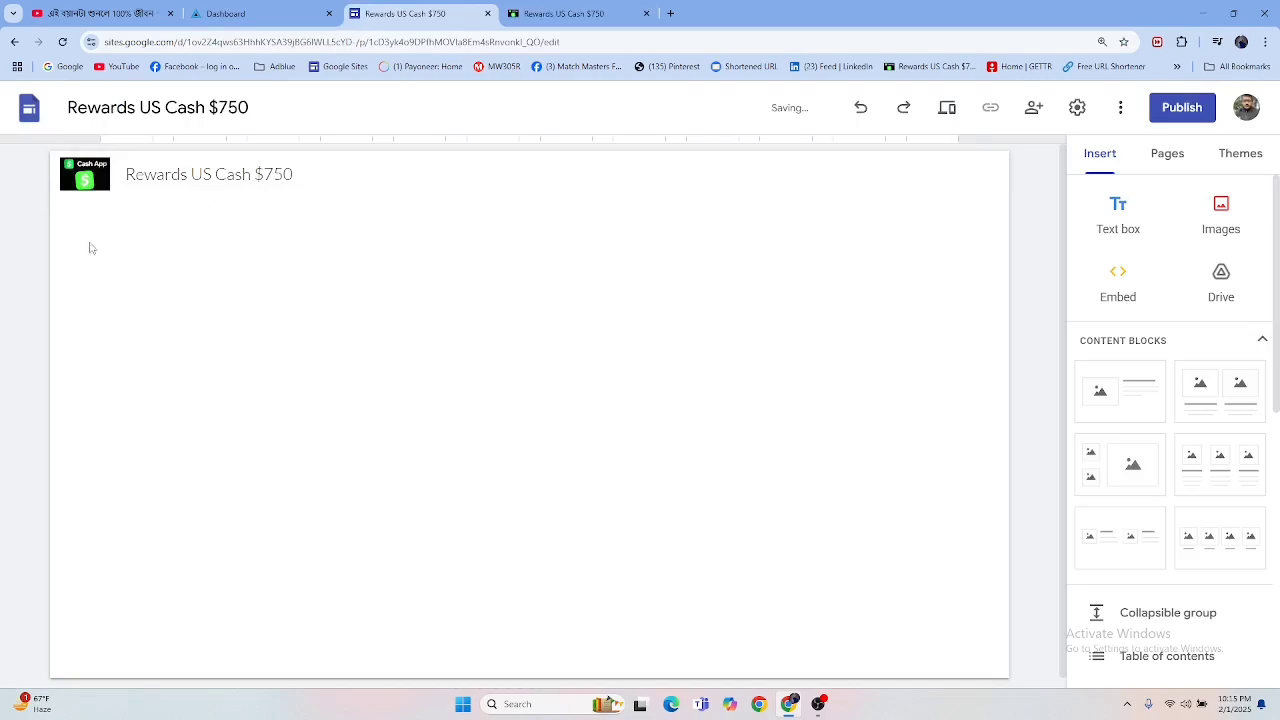
{"action": "left_click", "coordinate": [560, 13]}
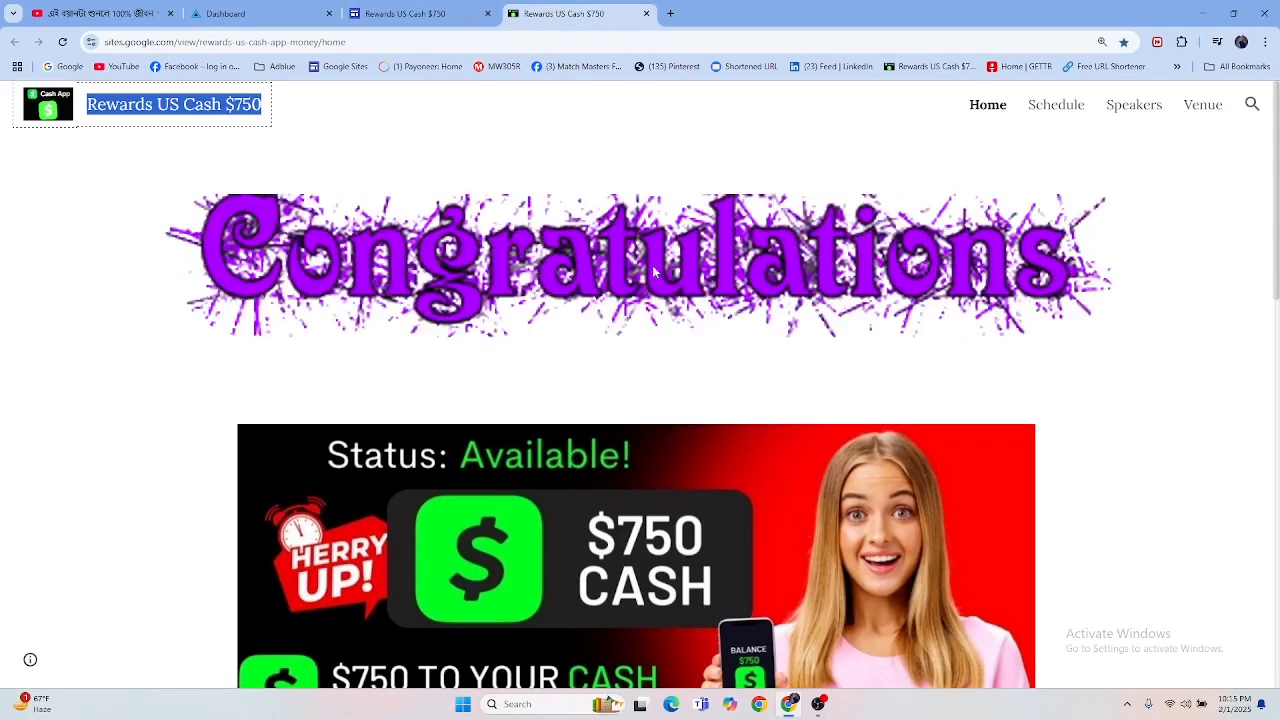
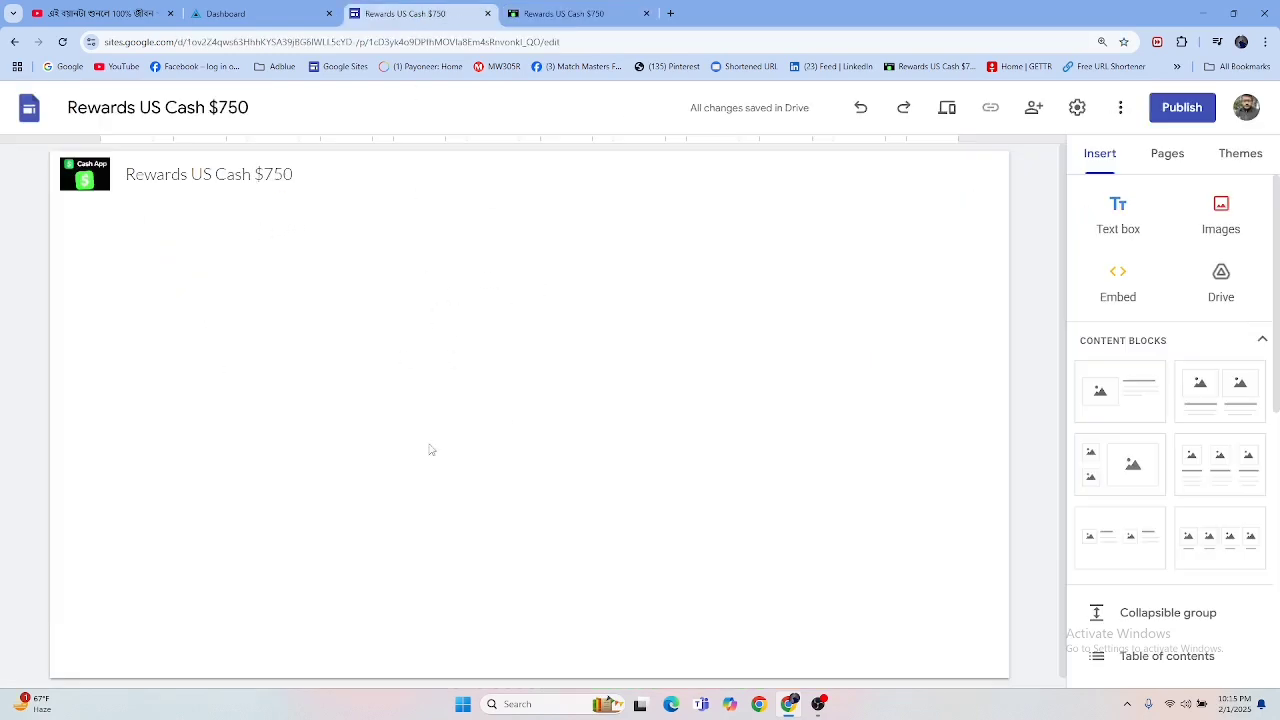
Step: Upload the Congratulations GIF from the Leanling Page folder onto the blank page below the site title
{"action": "scroll", "coordinate": [525, 343], "scroll_direction": "down", "scroll_amount": 1}
{"action": "scroll", "coordinate": [480, 497], "scroll_direction": "up", "scroll_amount": 1}
{"action": "double_click", "coordinate": [462, 292]}
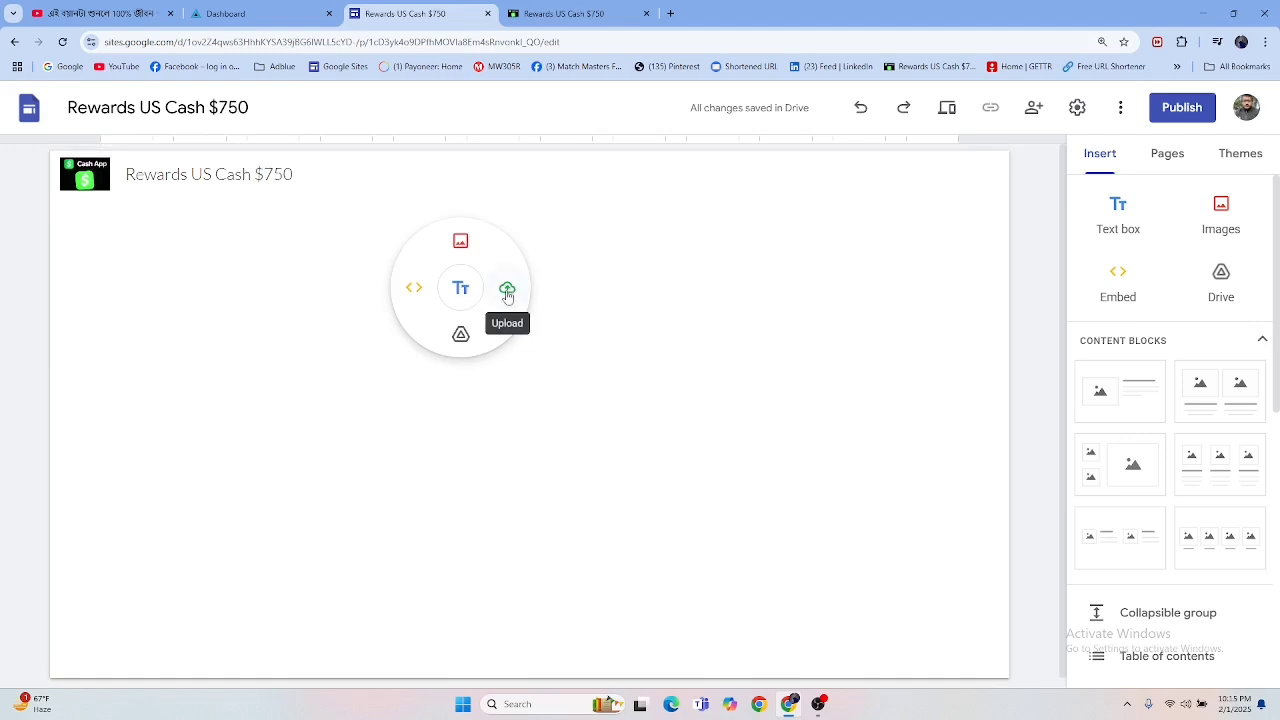
{"action": "left_click", "coordinate": [507, 291]}
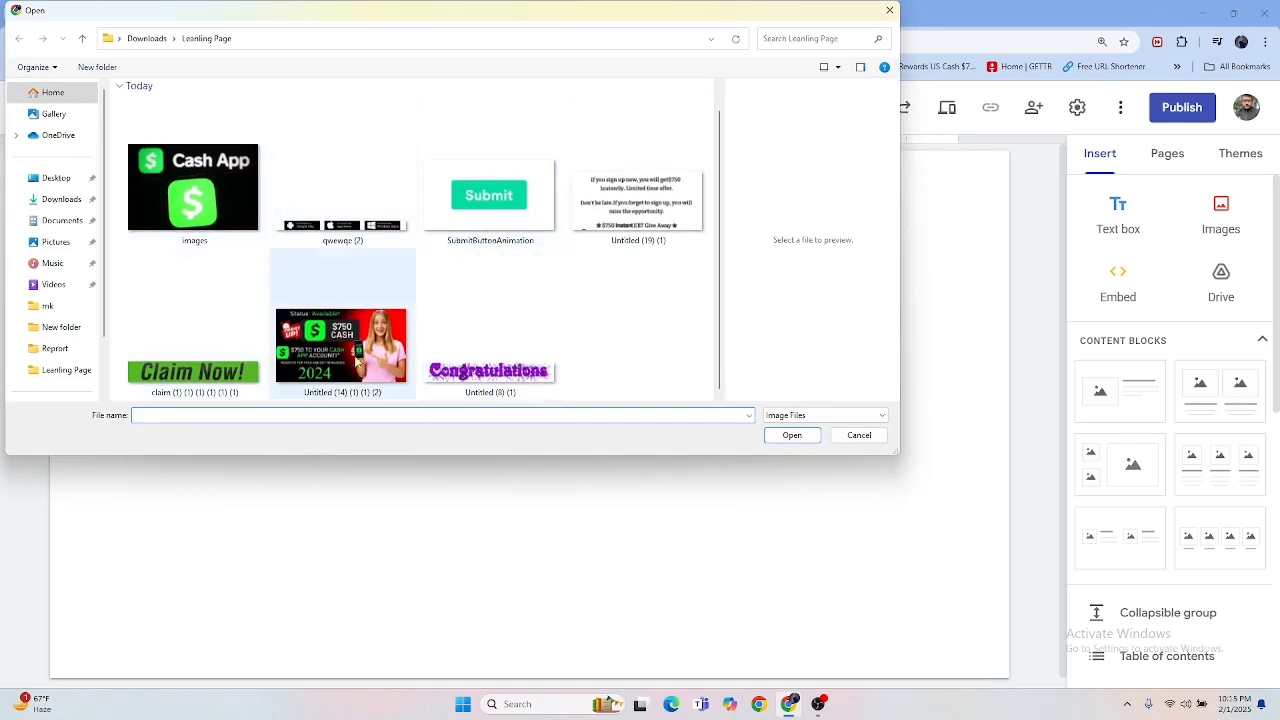
{"action": "left_click", "coordinate": [506, 350]}
{"action": "left_click", "coordinate": [784, 438]}
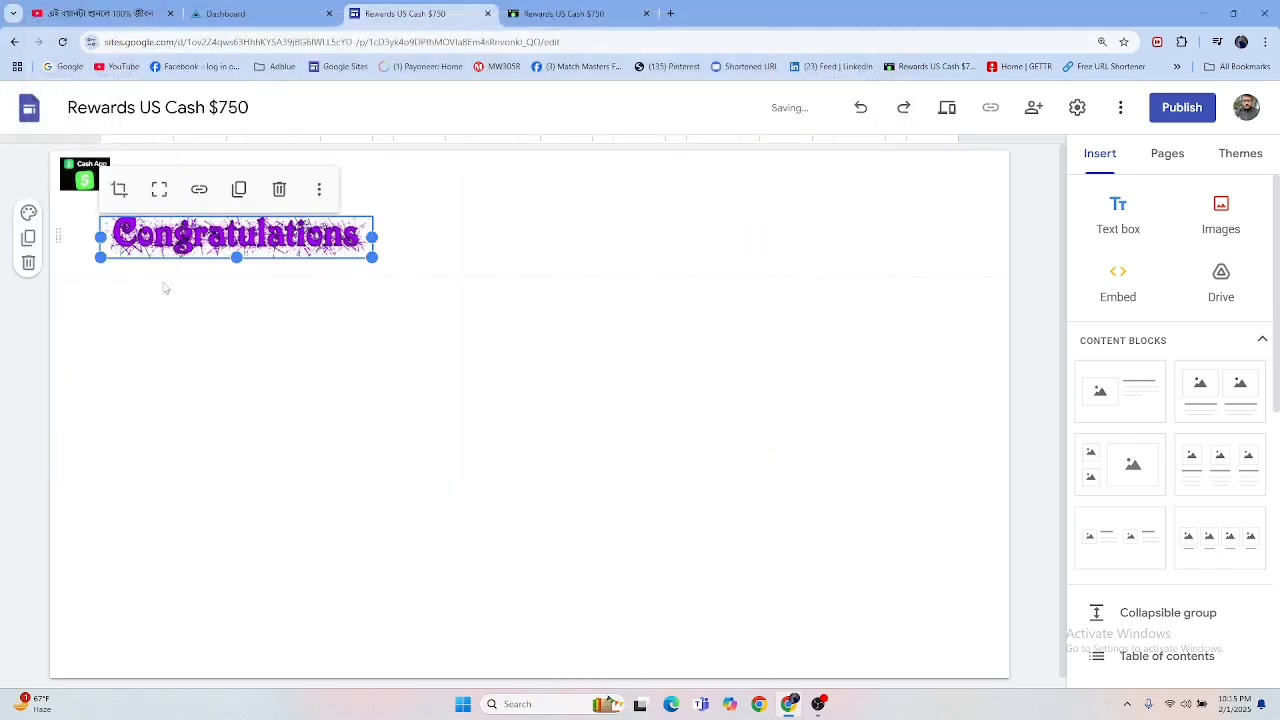
{"action": "left_click", "coordinate": [334, 402]}
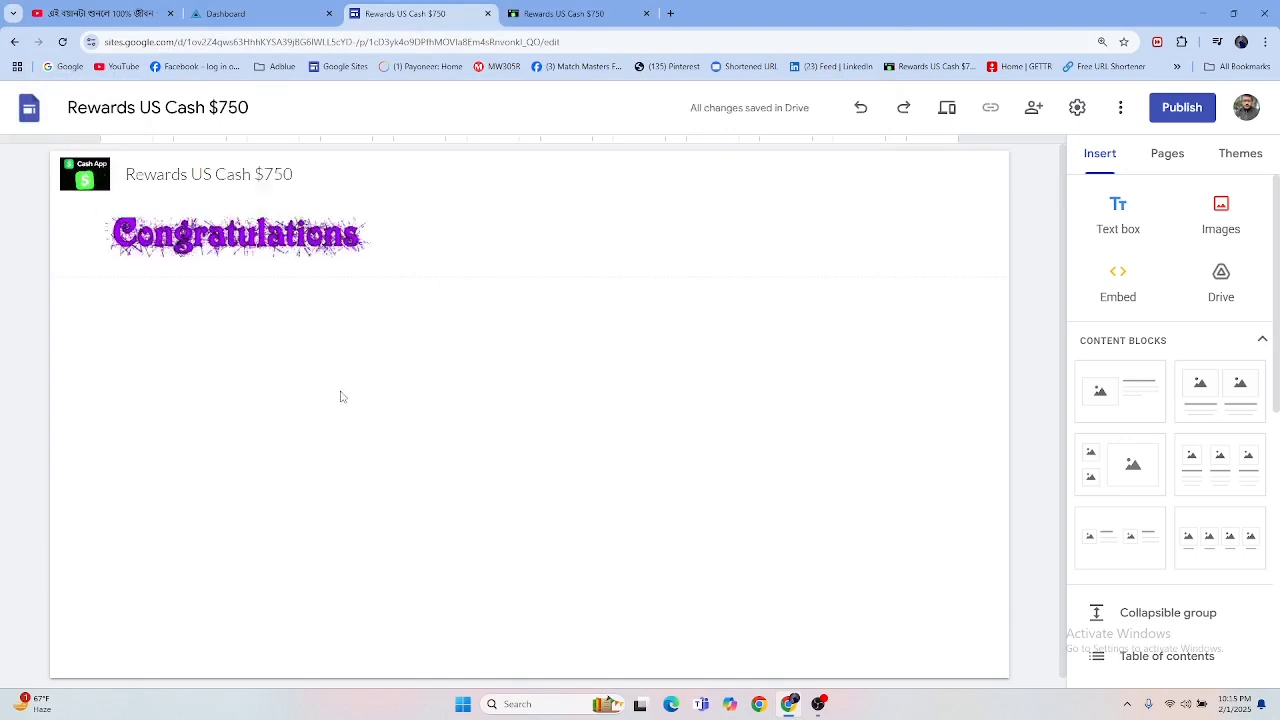
Step: Move the Congratulations image toward the page's centre and enlarge it to span most of the page width
{"action": "left_click", "coordinate": [250, 240]}
{"action": "left_click_drag", "start_coordinate": [242, 238], "coordinate": [560, 256]}
{"action": "left_click", "coordinate": [481, 243]}
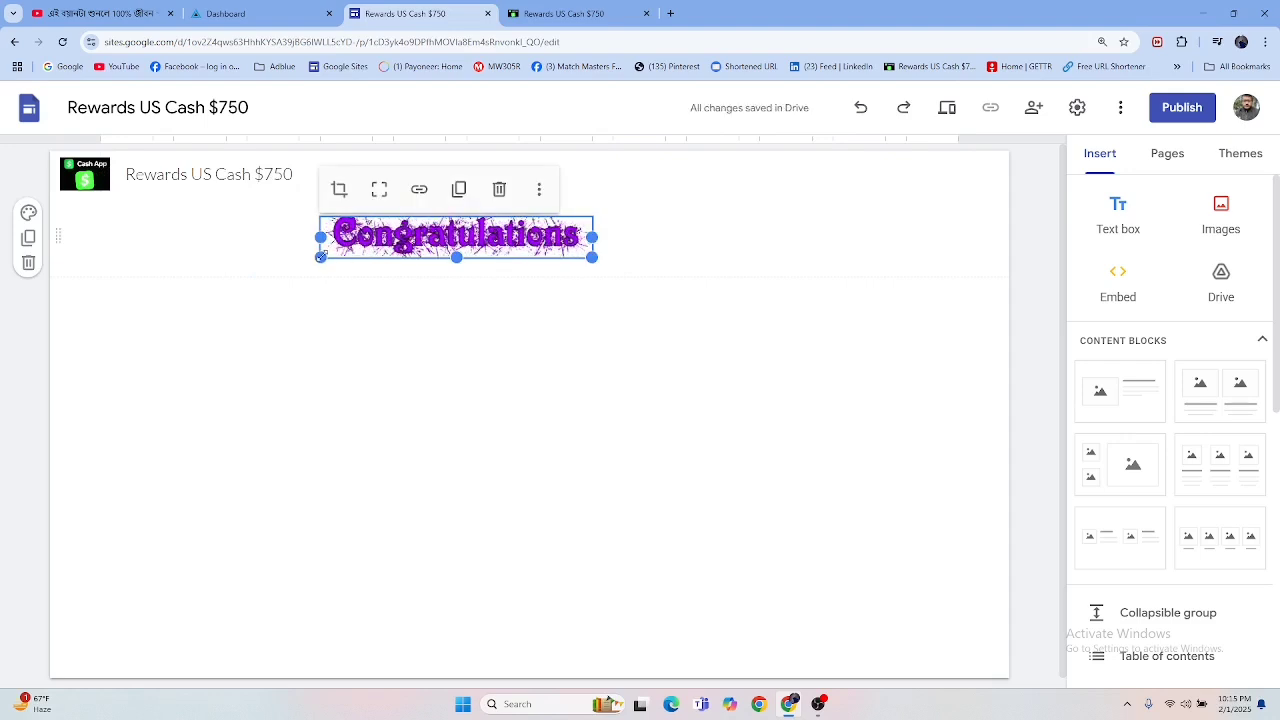
{"action": "left_click_drag", "start_coordinate": [321, 257], "coordinate": [74, 300]}
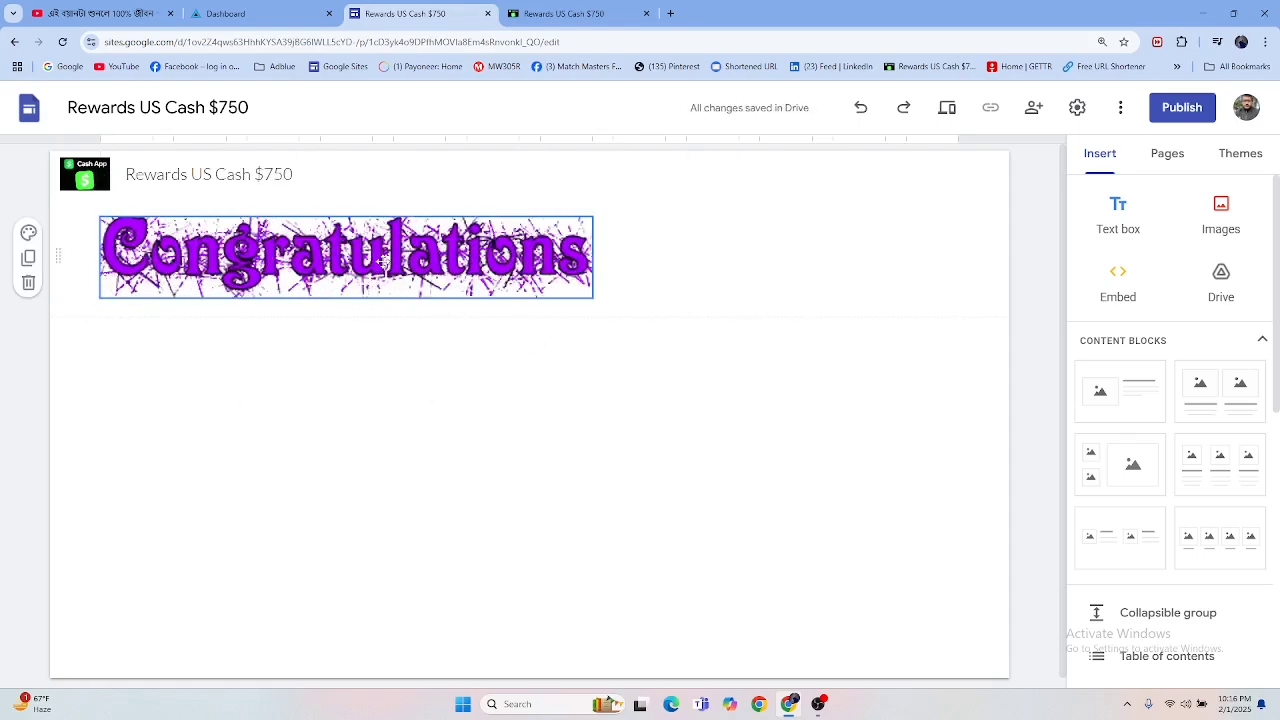
{"action": "left_click_drag", "start_coordinate": [331, 253], "coordinate": [681, 261]}
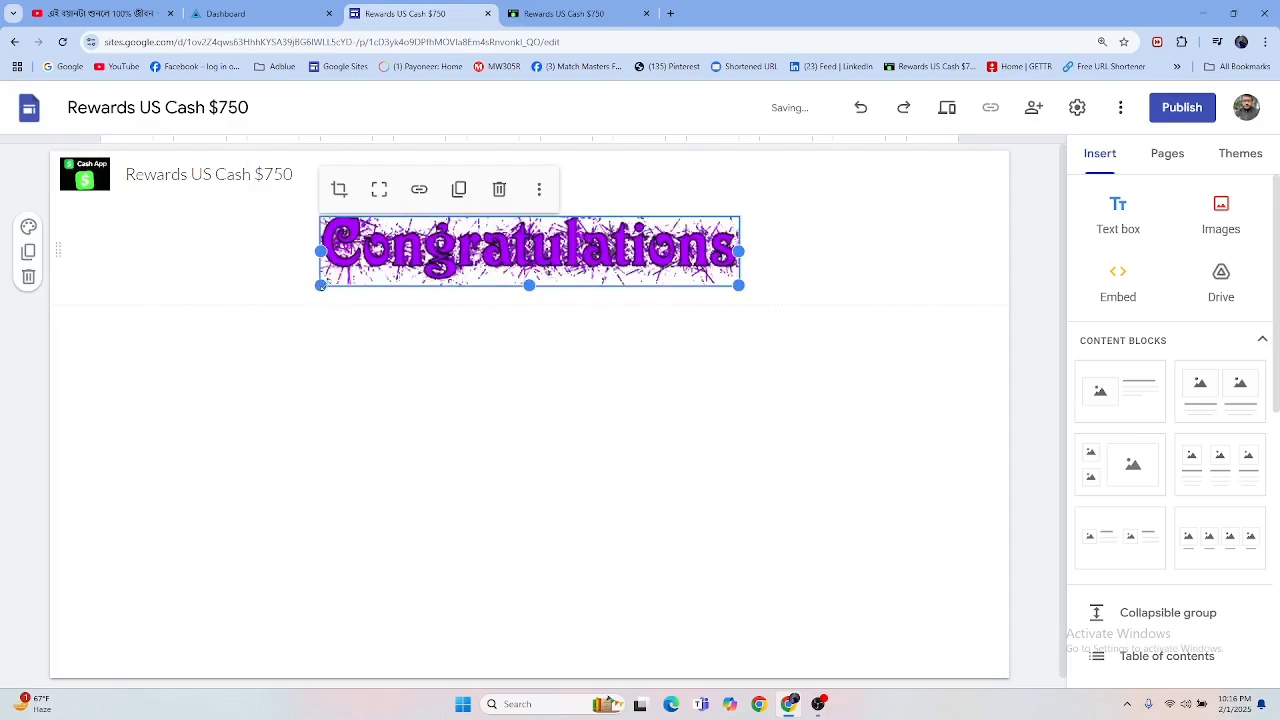
{"action": "left_click_drag", "start_coordinate": [320, 285], "coordinate": [62, 342]}
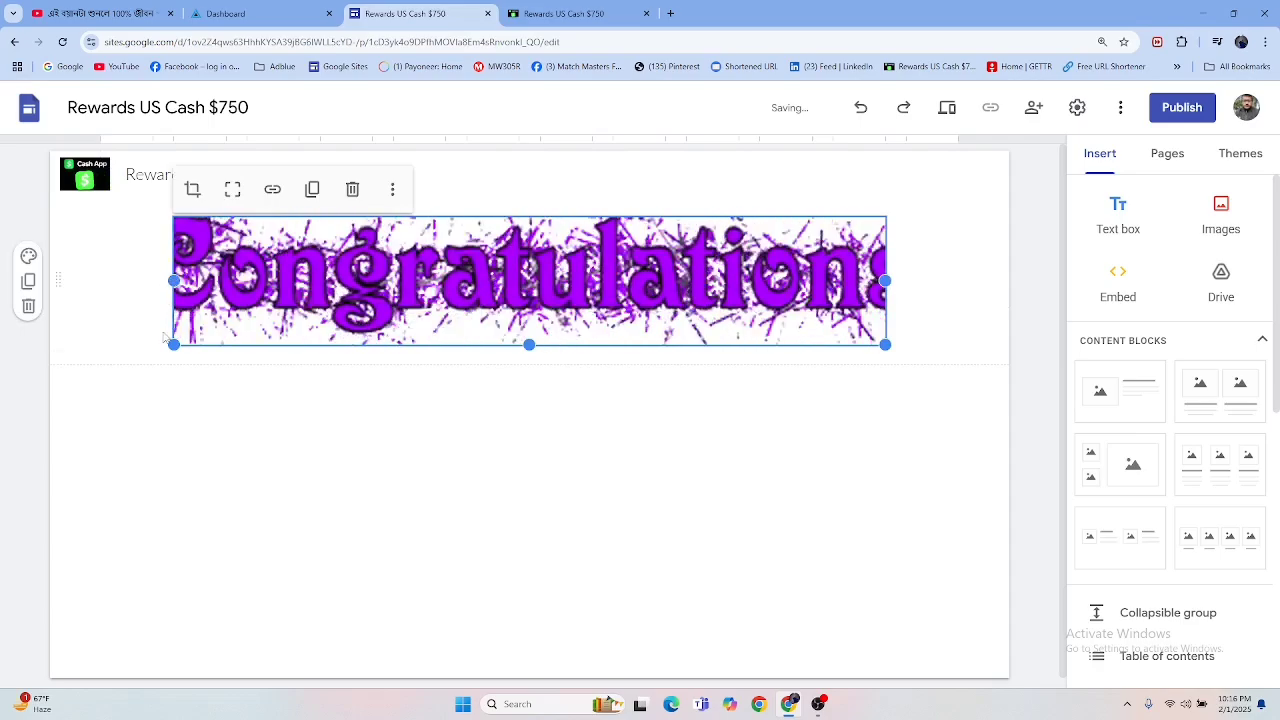
Step: Fine-tune the Congratulations image's size and centre it horizontally so the whole word fits within the frame
{"action": "left_click_drag", "start_coordinate": [168, 290], "coordinate": [90, 332]}
{"action": "left_click_drag", "start_coordinate": [740, 340], "coordinate": [697, 287]}
{"action": "left_click_drag", "start_coordinate": [612, 283], "coordinate": [688, 278]}
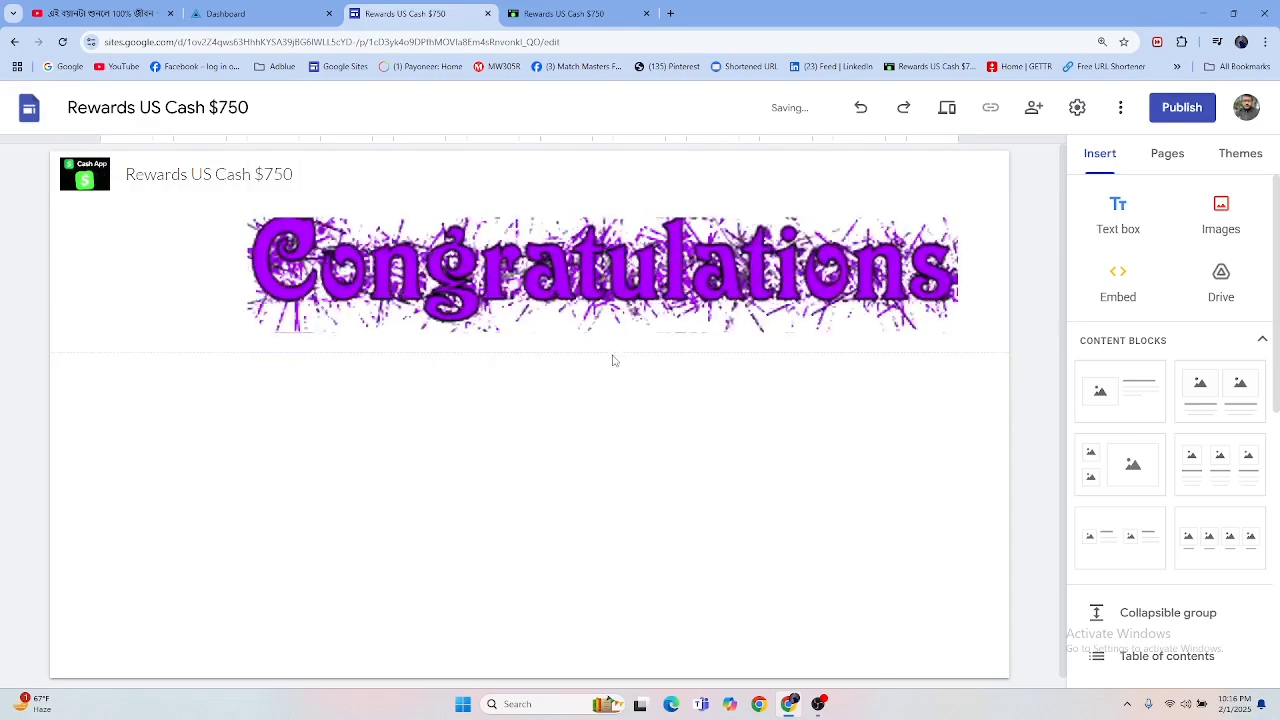
{"action": "left_click_drag", "start_coordinate": [603, 340], "coordinate": [480, 295]}
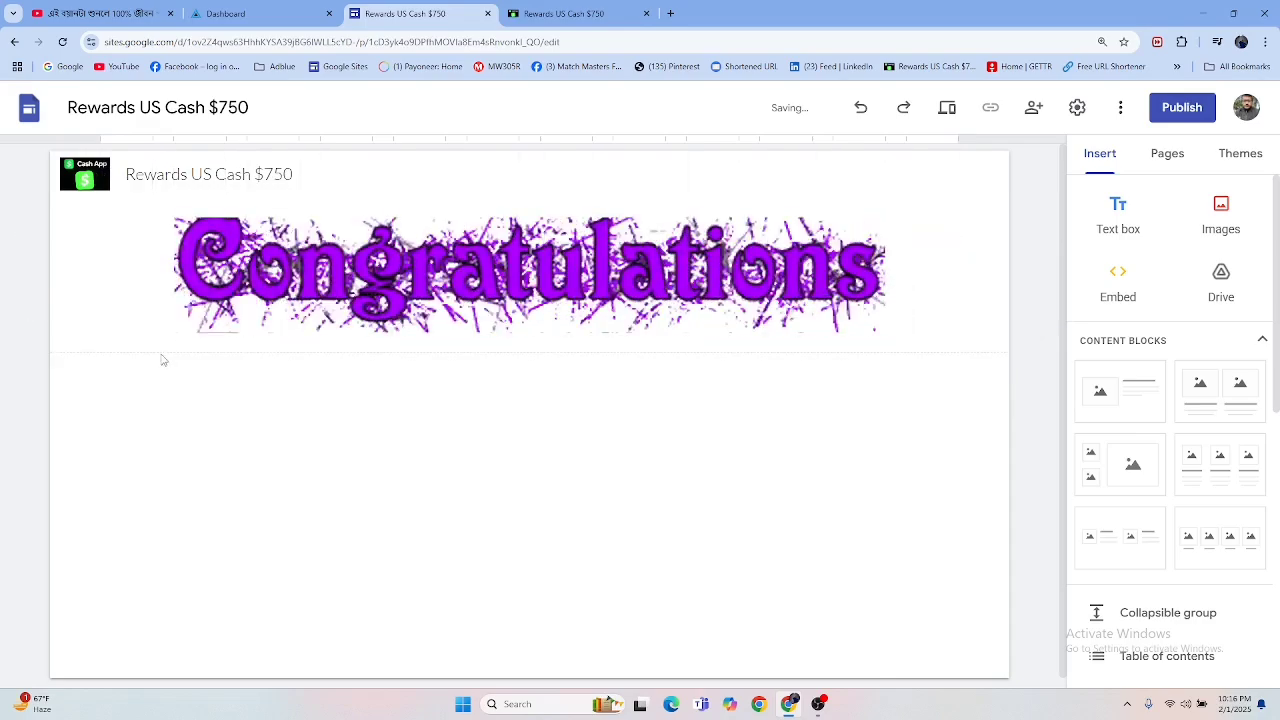
{"action": "left_click_drag", "start_coordinate": [174, 332], "coordinate": [100, 348]}
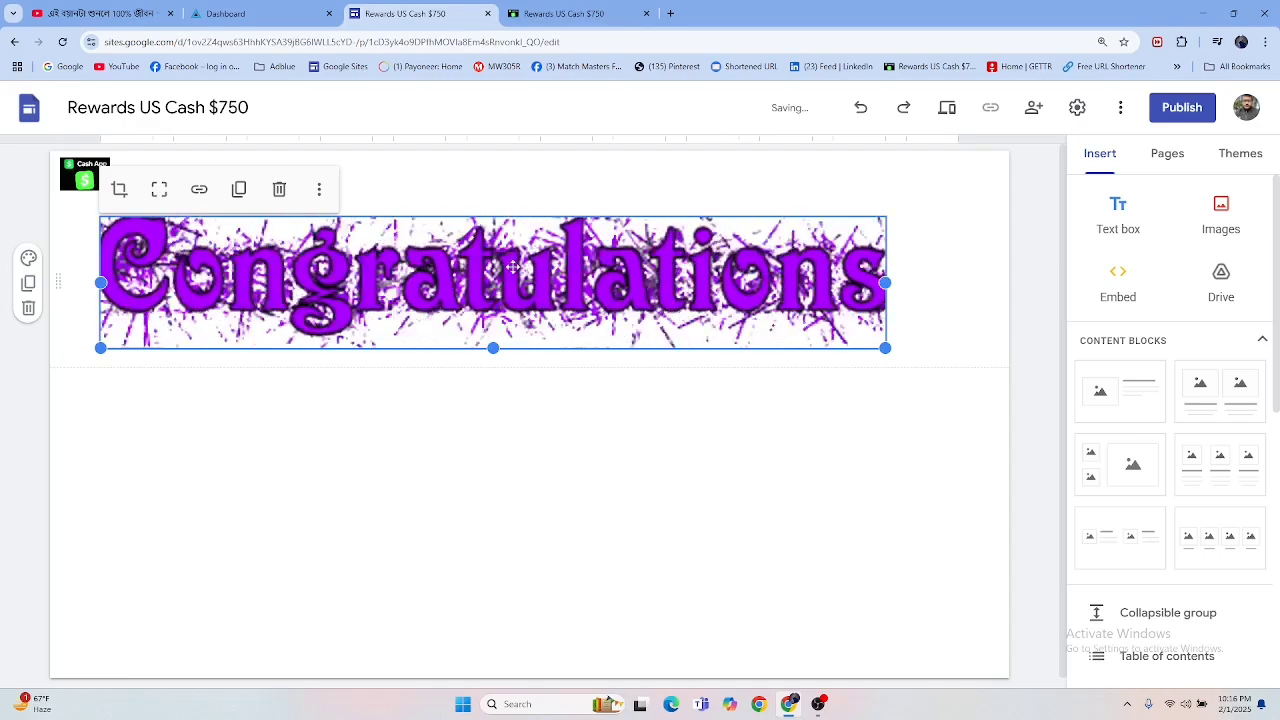
{"action": "left_click_drag", "start_coordinate": [548, 265], "coordinate": [768, 284]}
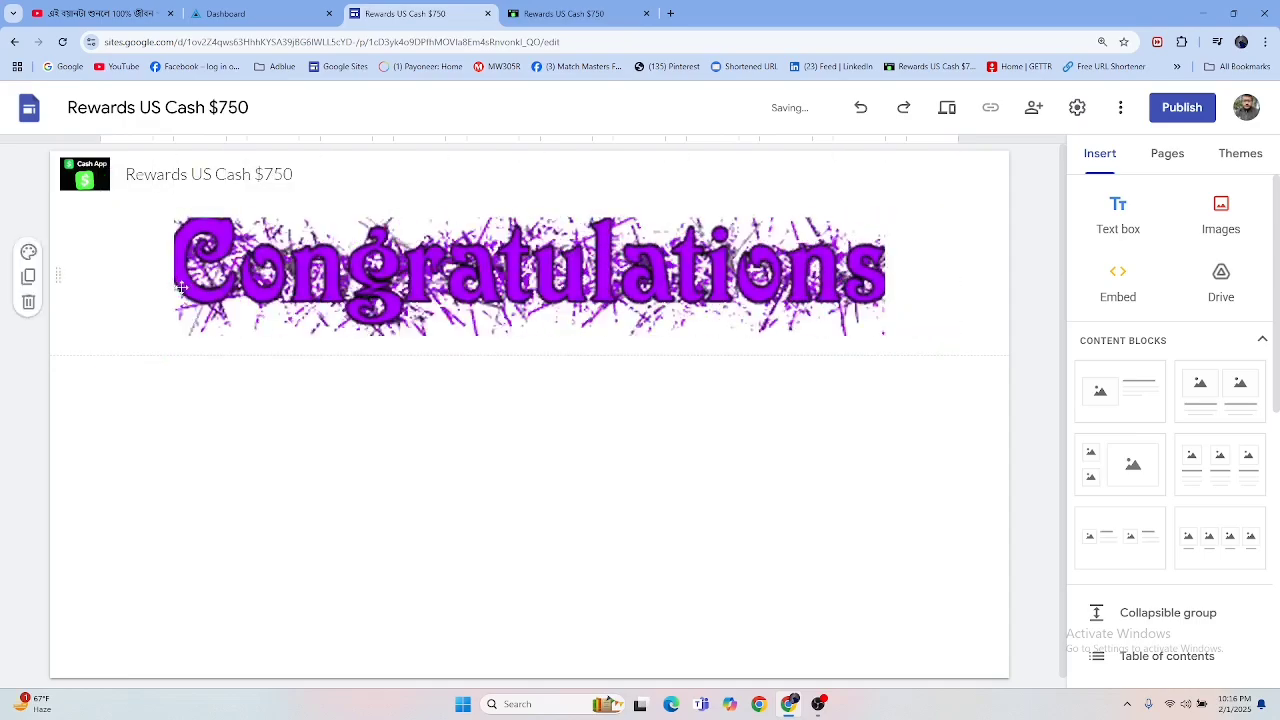
{"action": "left_click_drag", "start_coordinate": [171, 277], "coordinate": [167, 279]}
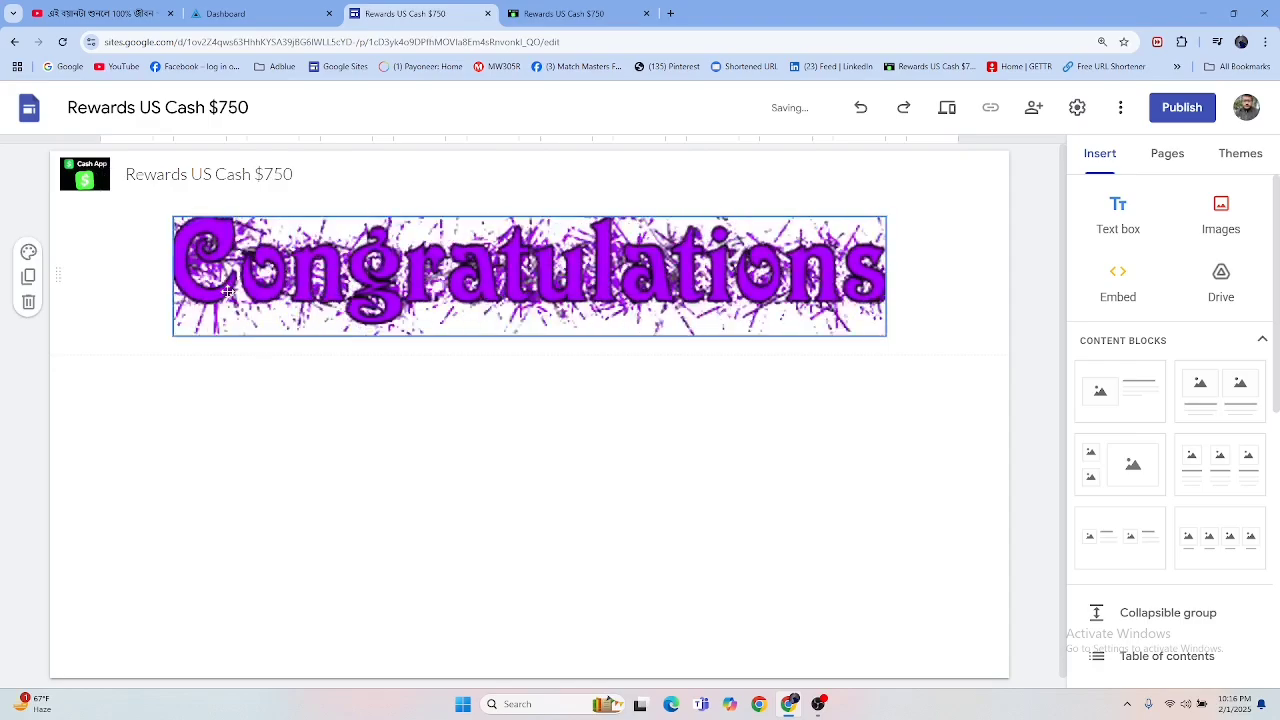
{"action": "left_click_drag", "start_coordinate": [173, 335], "coordinate": [162, 342]}
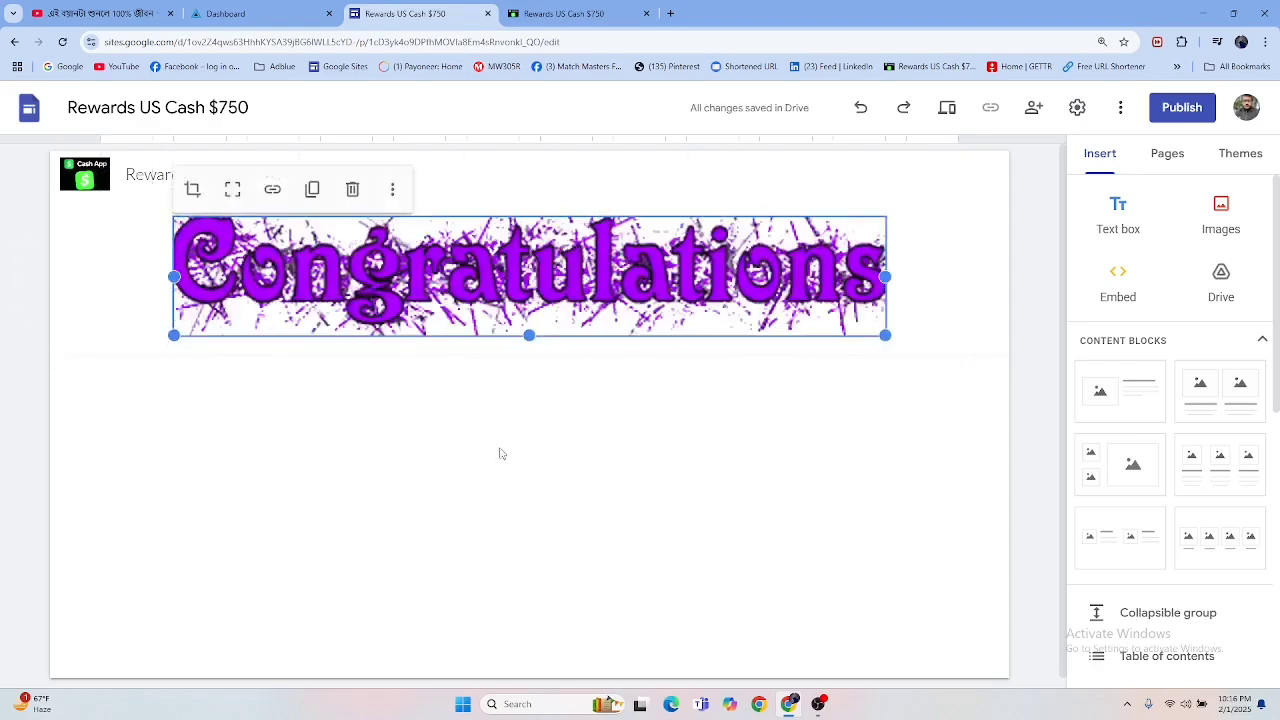
Step: Examine the $750 cash offer image and Claim Now banner on the finished landing page and return to the site editor
{"action": "left_click", "coordinate": [576, 14]}
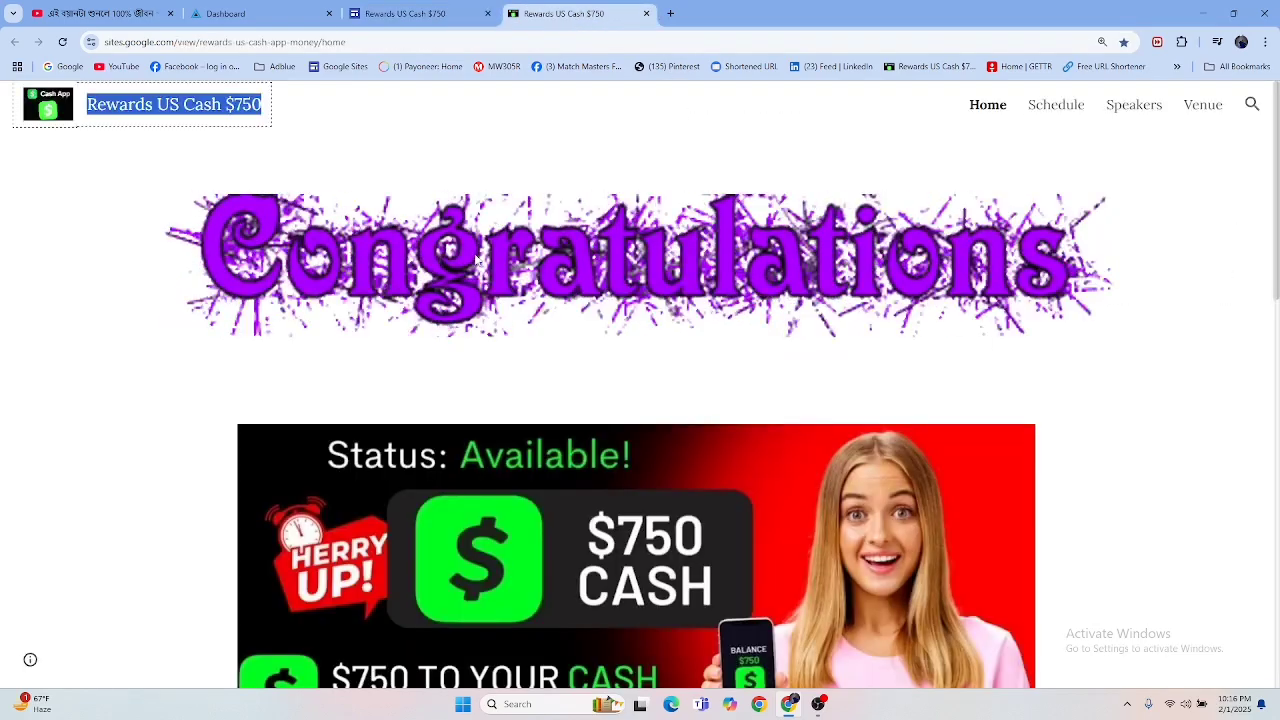
{"action": "scroll", "coordinate": [633, 360], "scroll_direction": "down", "scroll_amount": 1}
{"action": "scroll", "coordinate": [633, 360], "scroll_direction": "down", "scroll_amount": 3}
{"action": "scroll", "coordinate": [603, 414], "scroll_direction": "up", "scroll_amount": 2}
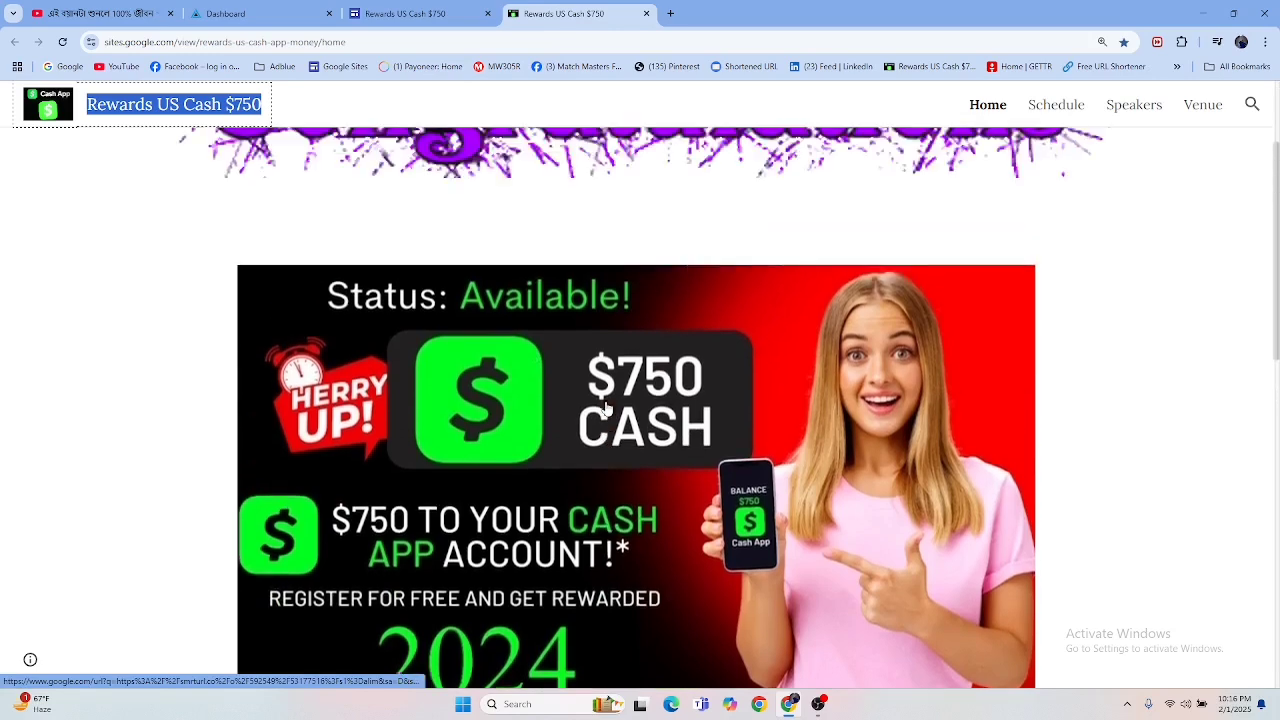
{"action": "scroll", "coordinate": [614, 405], "scroll_direction": "down", "scroll_amount": 1}
{"action": "scroll", "coordinate": [614, 405], "scroll_direction": "down", "scroll_amount": 1}
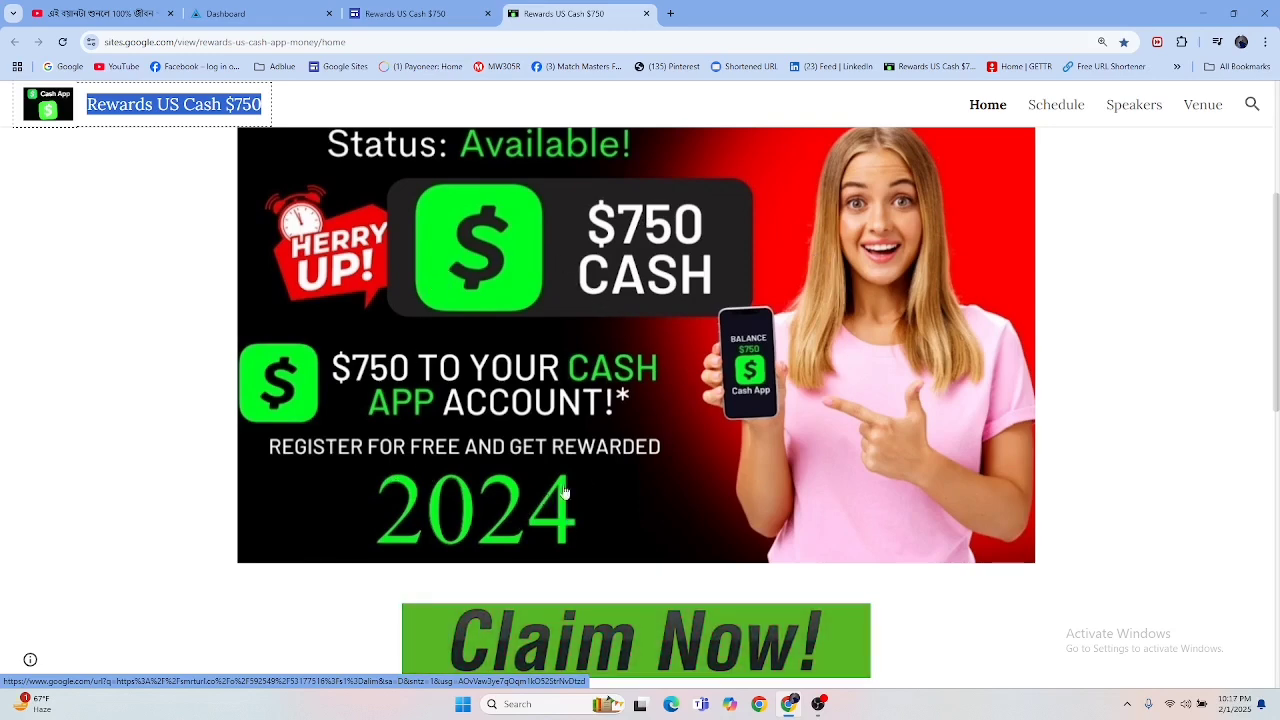
{"action": "left_click", "coordinate": [420, 13]}
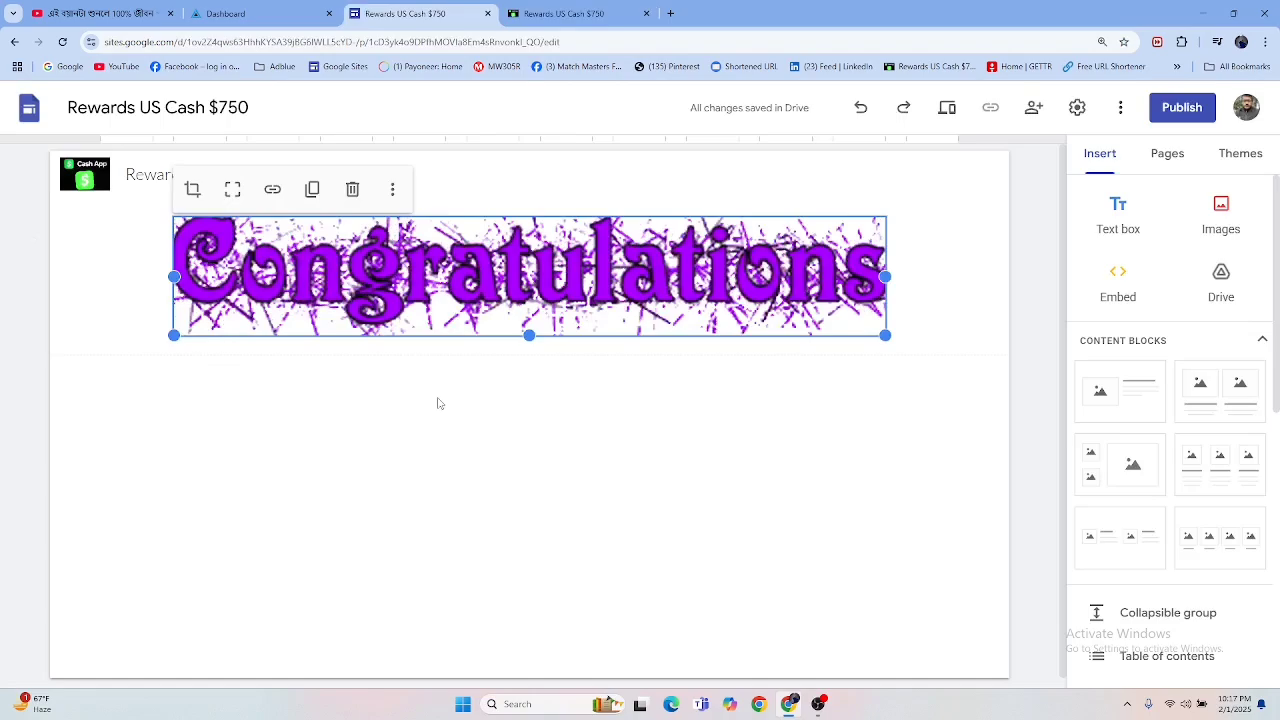
{"action": "left_click", "coordinate": [493, 435]}
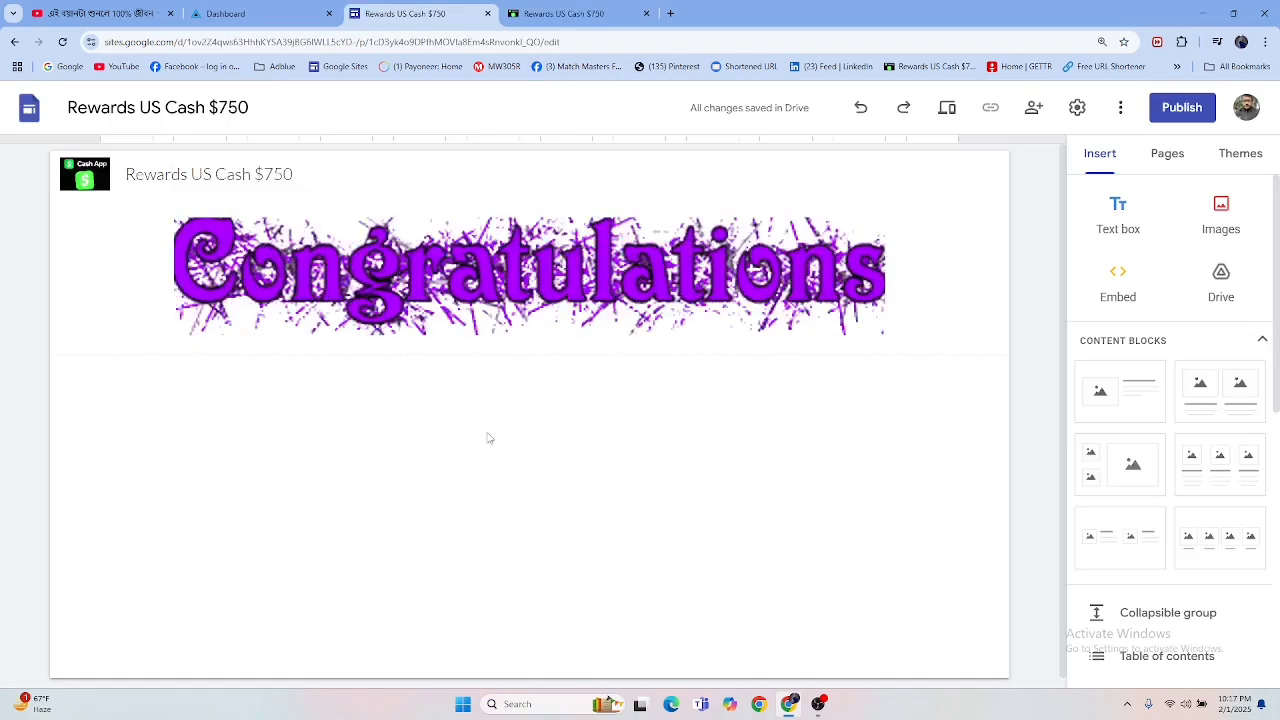
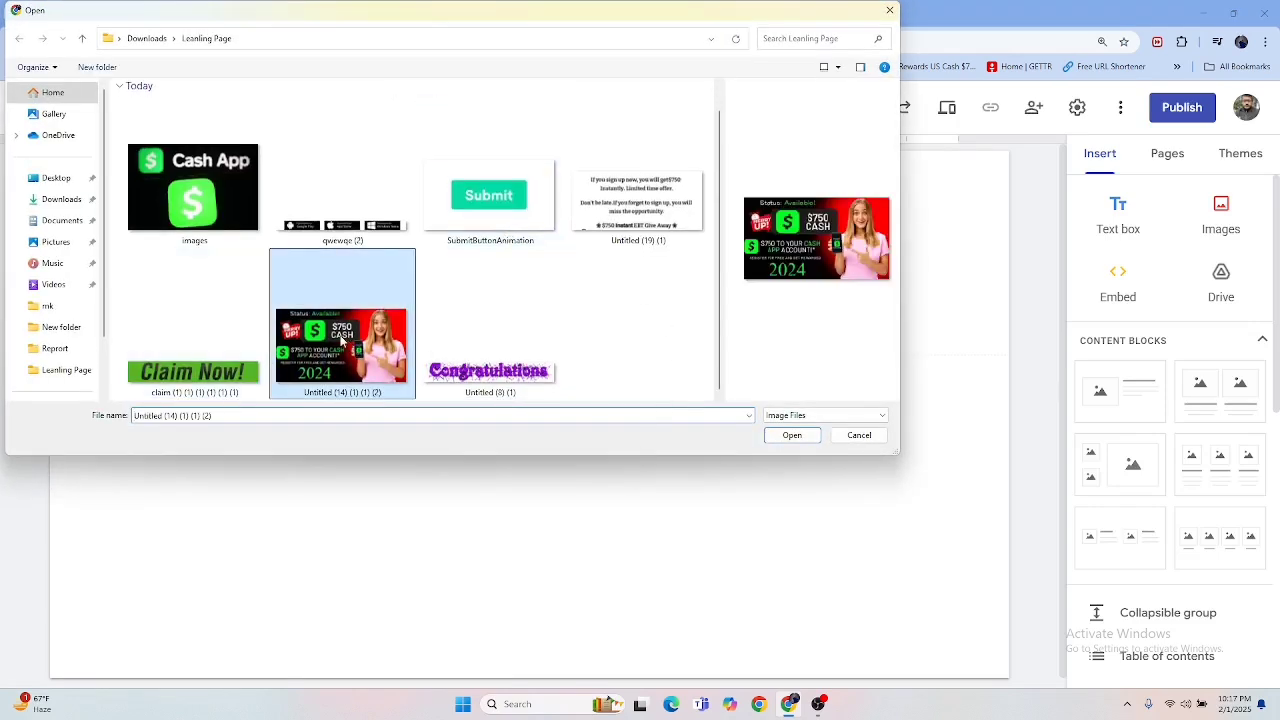
Step: Upload the $750 Cash offer image below the Congratulations banner, enlarge it and centre it on the page
{"action": "left_click", "coordinate": [813, 441]}
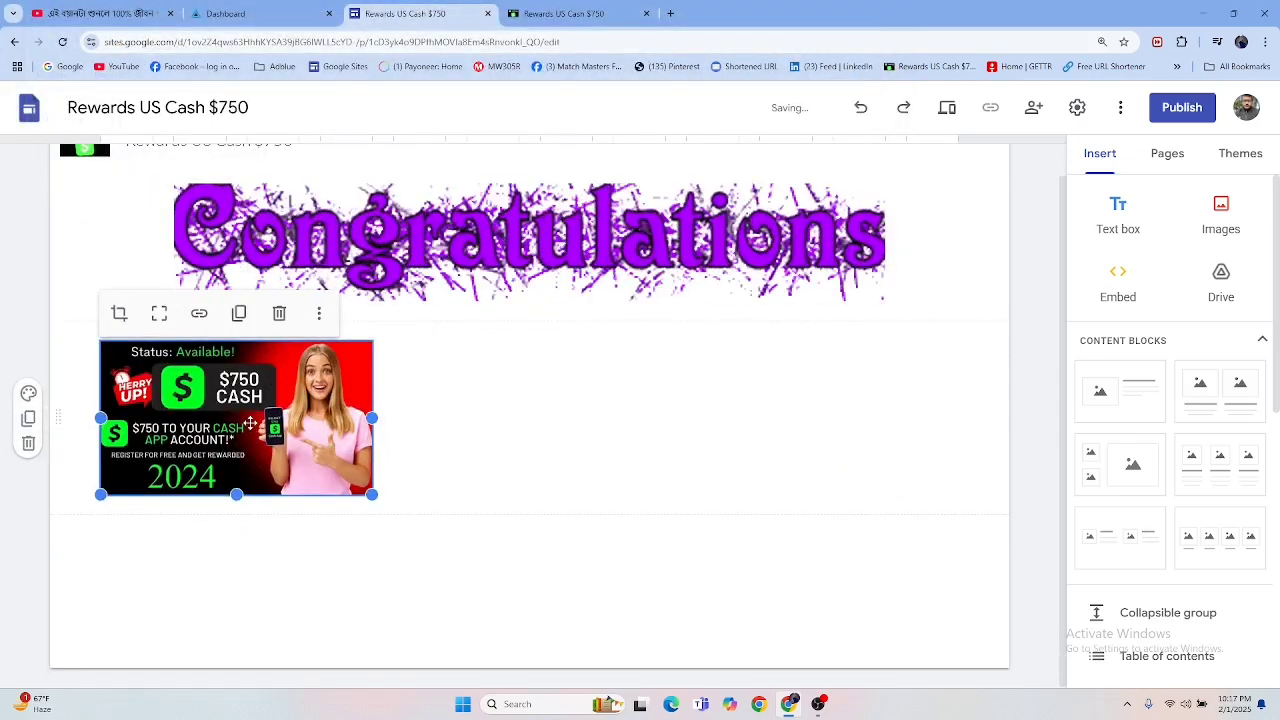
{"action": "left_click_drag", "start_coordinate": [250, 423], "coordinate": [470, 408]}
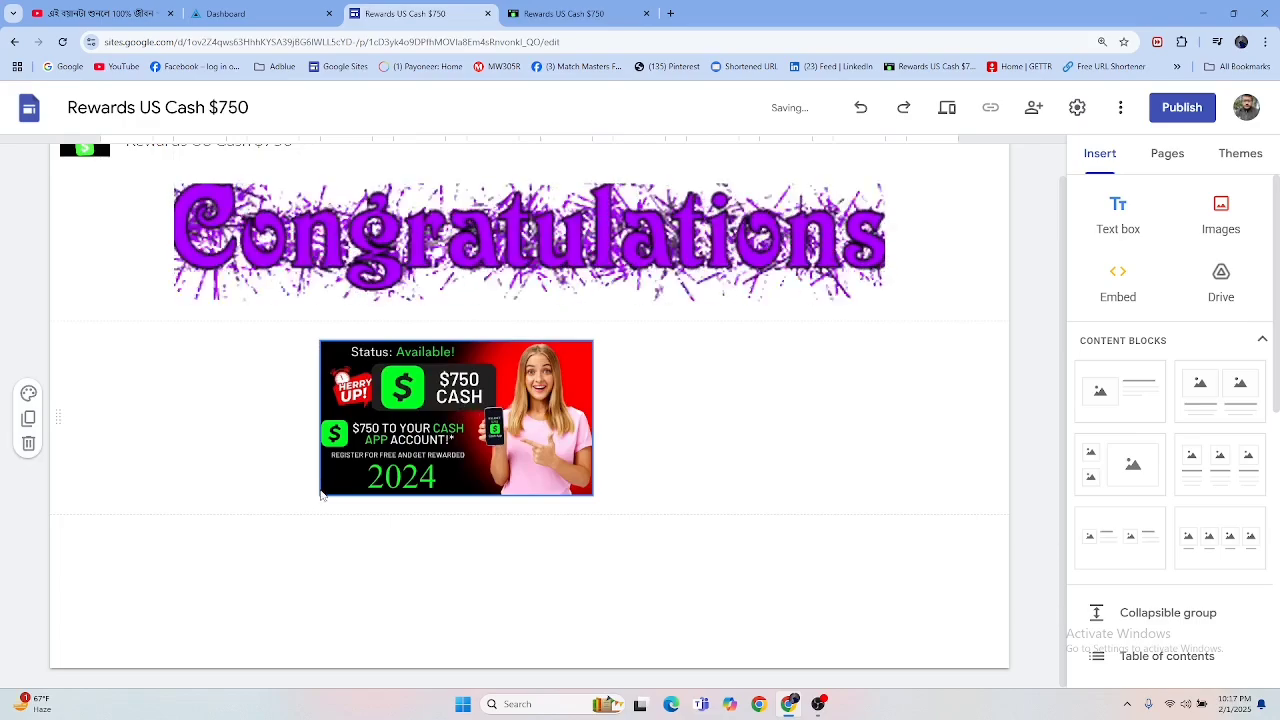
{"action": "left_click_drag", "start_coordinate": [320, 494], "coordinate": [100, 623]}
{"action": "left_click_drag", "start_coordinate": [388, 496], "coordinate": [510, 462]}
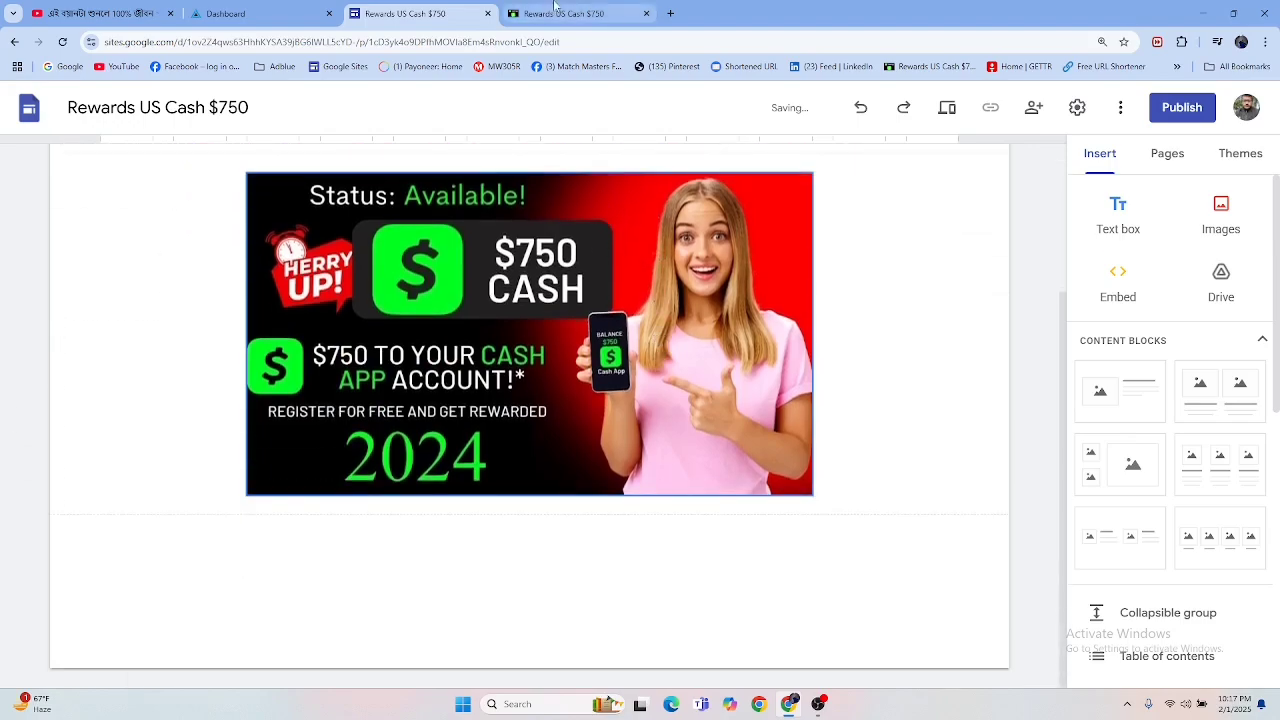
Step: Examine the size and placement of the Congratulations and $750 Cash images on the finished landing page at reduced zoom, and return to the editor
{"action": "left_click", "coordinate": [555, 7]}
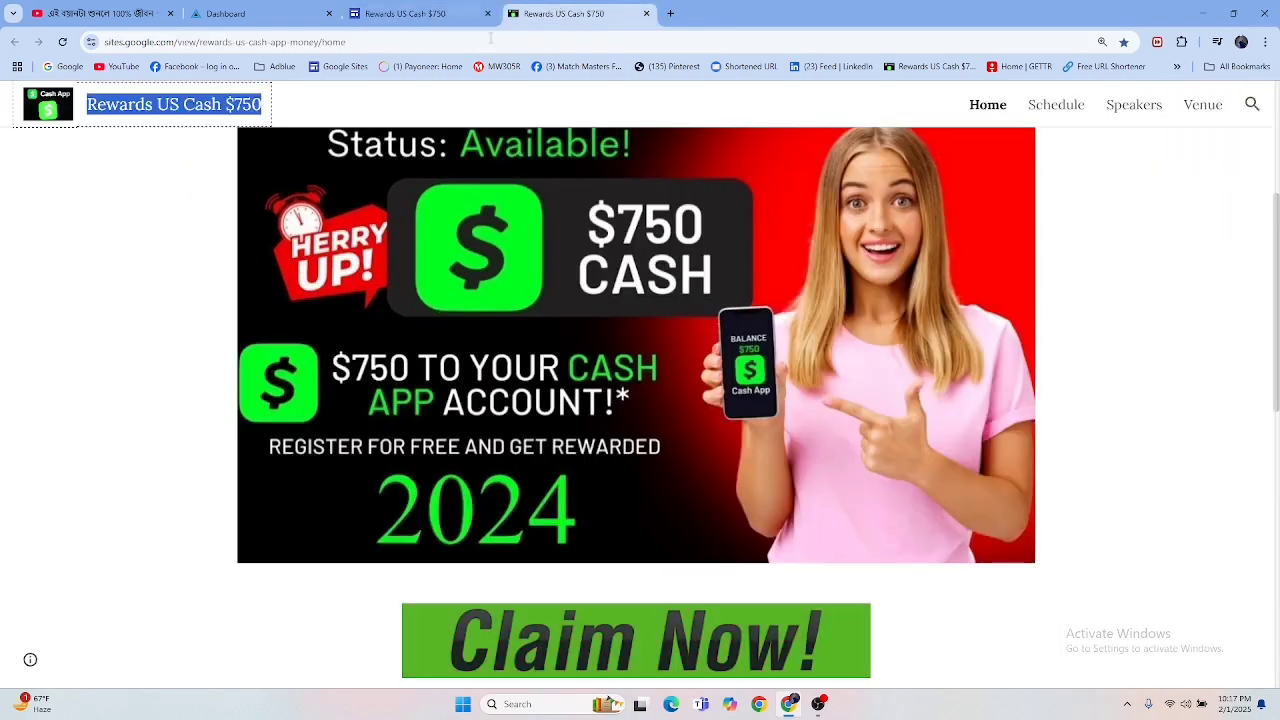
{"action": "scroll", "coordinate": [573, 270], "scroll_direction": "up", "scroll_amount": 2}
{"action": "scroll", "coordinate": [573, 270], "scroll_direction": "up", "scroll_amount": 1}
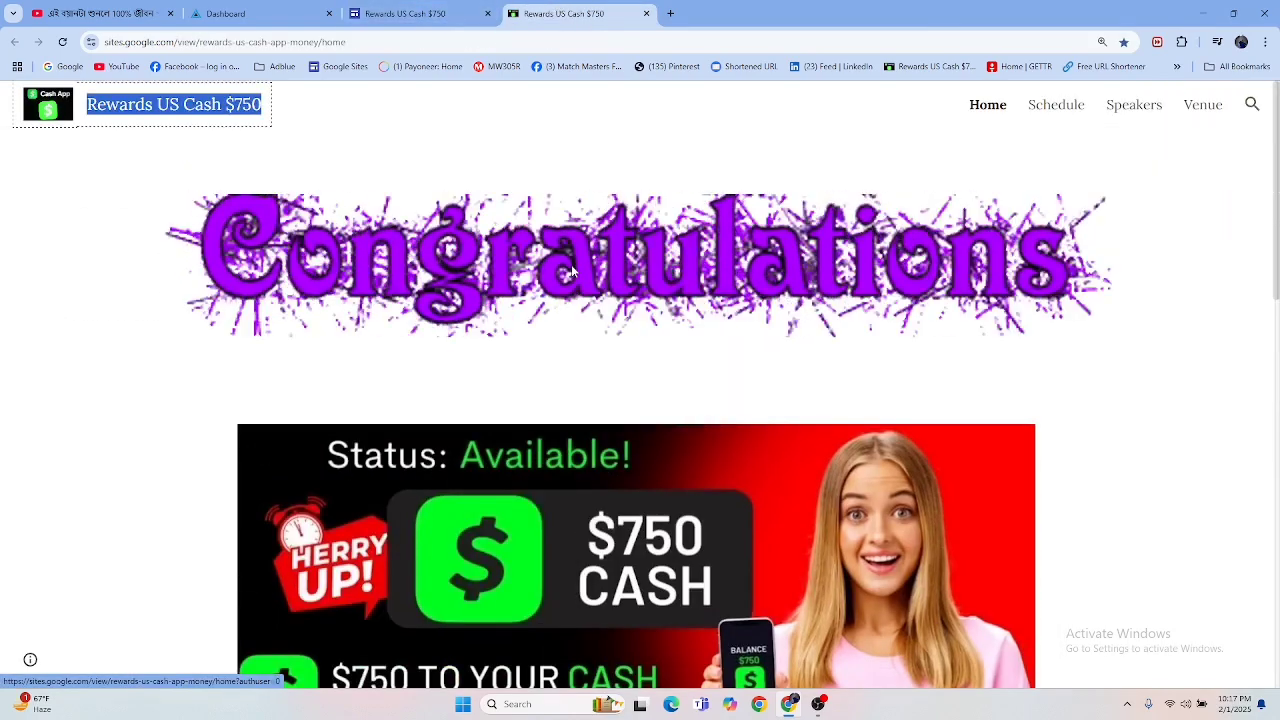
{"action": "key", "text": "ctrl+minus"}
{"action": "key", "text": "ctrl+minus"}
{"action": "key", "text": "ctrl+minus"}
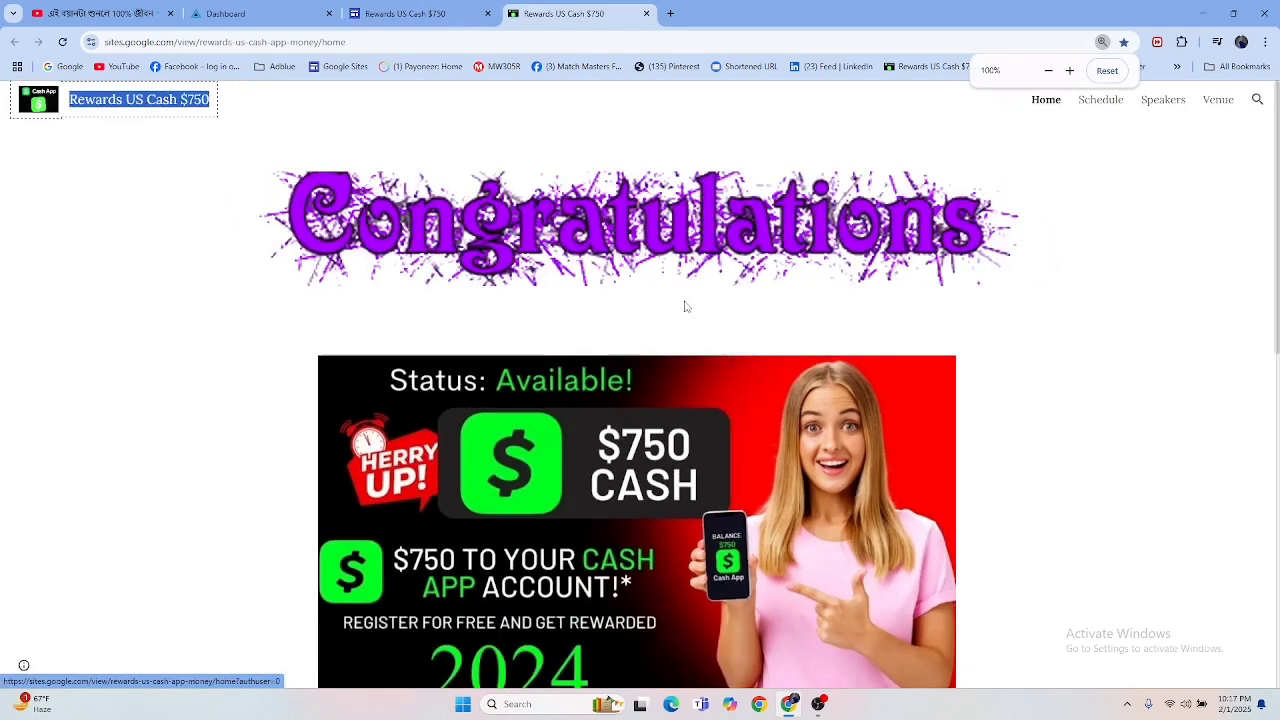
{"action": "key", "text": "ctrl+minus"}
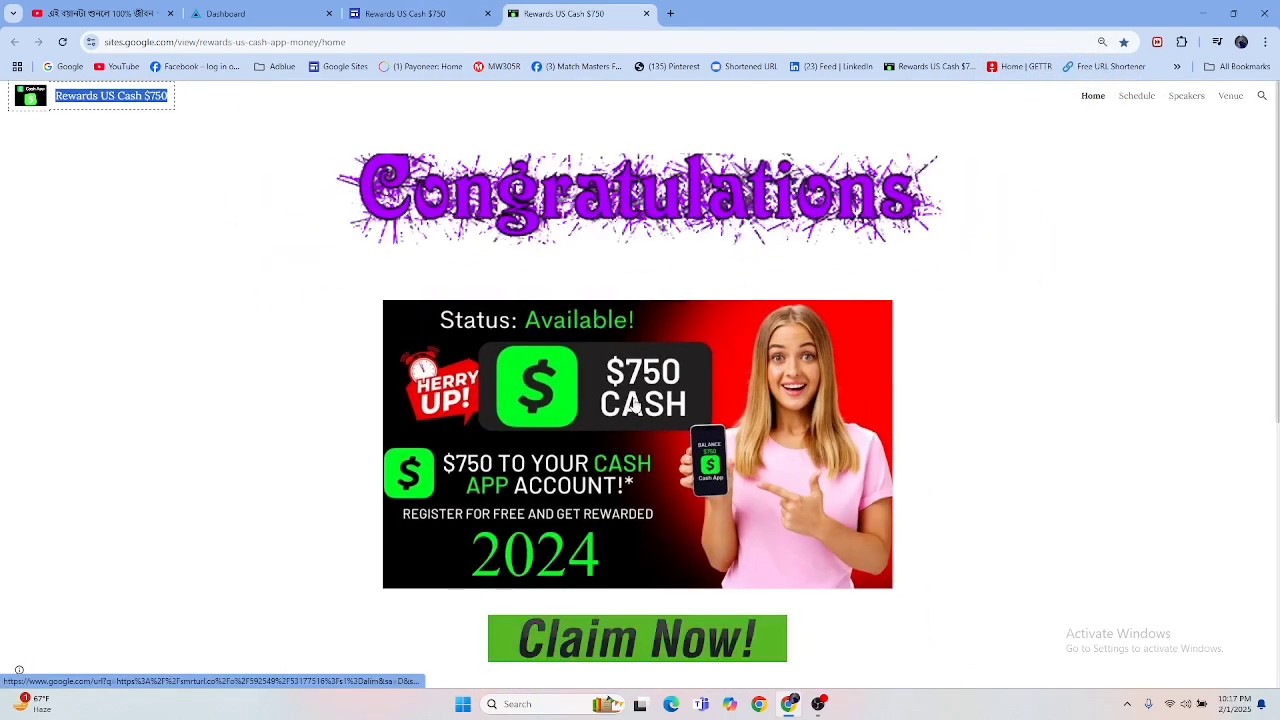
{"action": "left_click", "coordinate": [418, 16]}
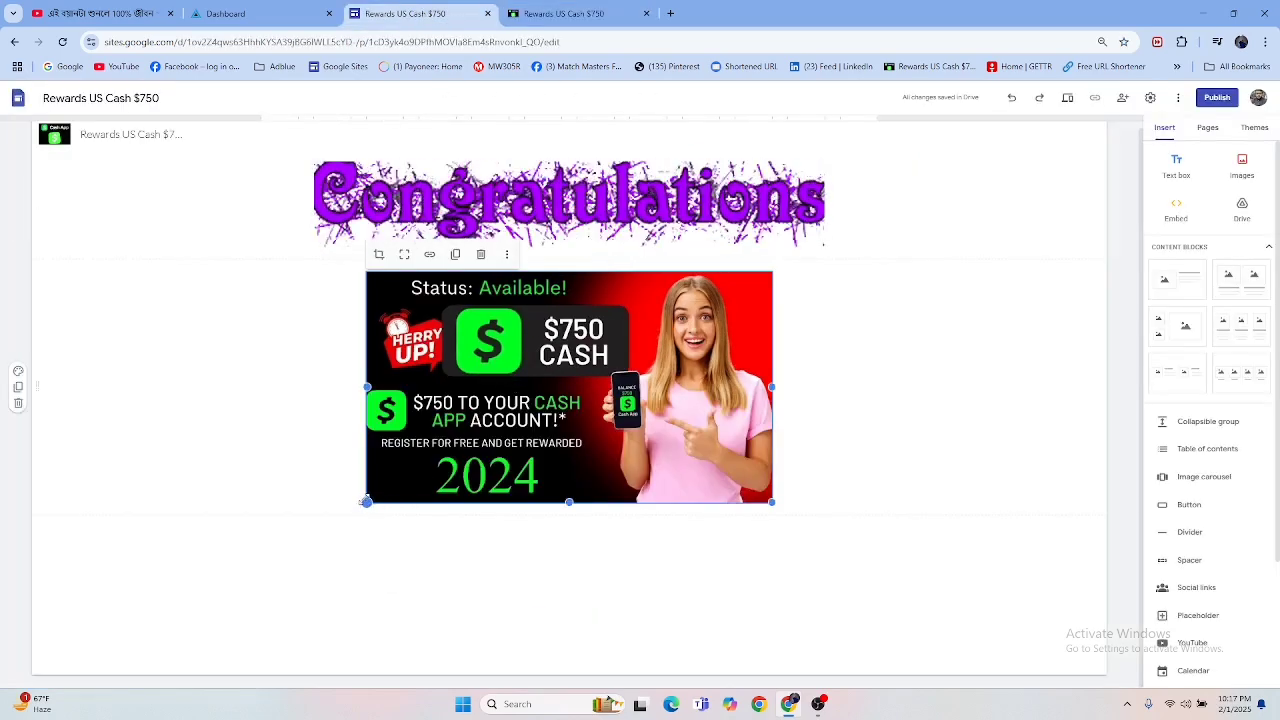
Step: Enlarge the $750 Cash image slightly and upload the Claim Now image from the Leanling Page folder beneath it
{"action": "left_click_drag", "start_coordinate": [366, 502], "coordinate": [313, 523]}
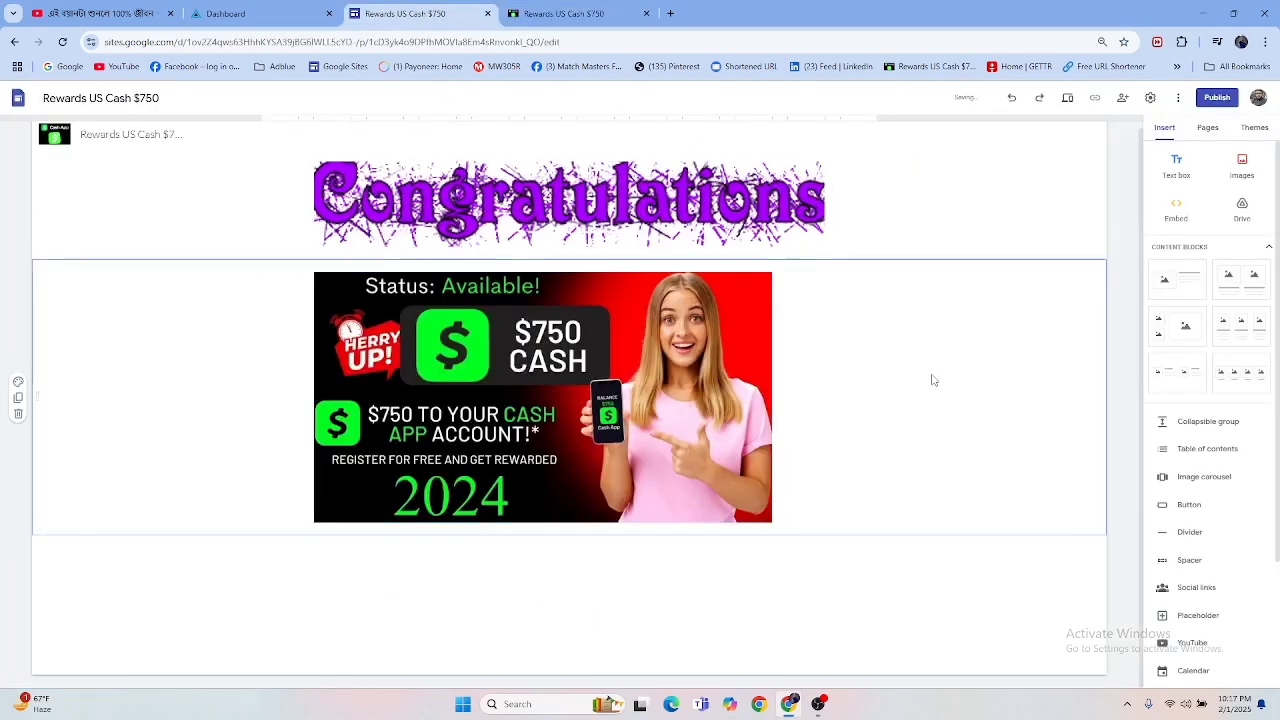
{"action": "left_click", "coordinate": [557, 13]}
{"action": "scroll", "coordinate": [614, 368], "scroll_direction": "down", "scroll_amount": 3}
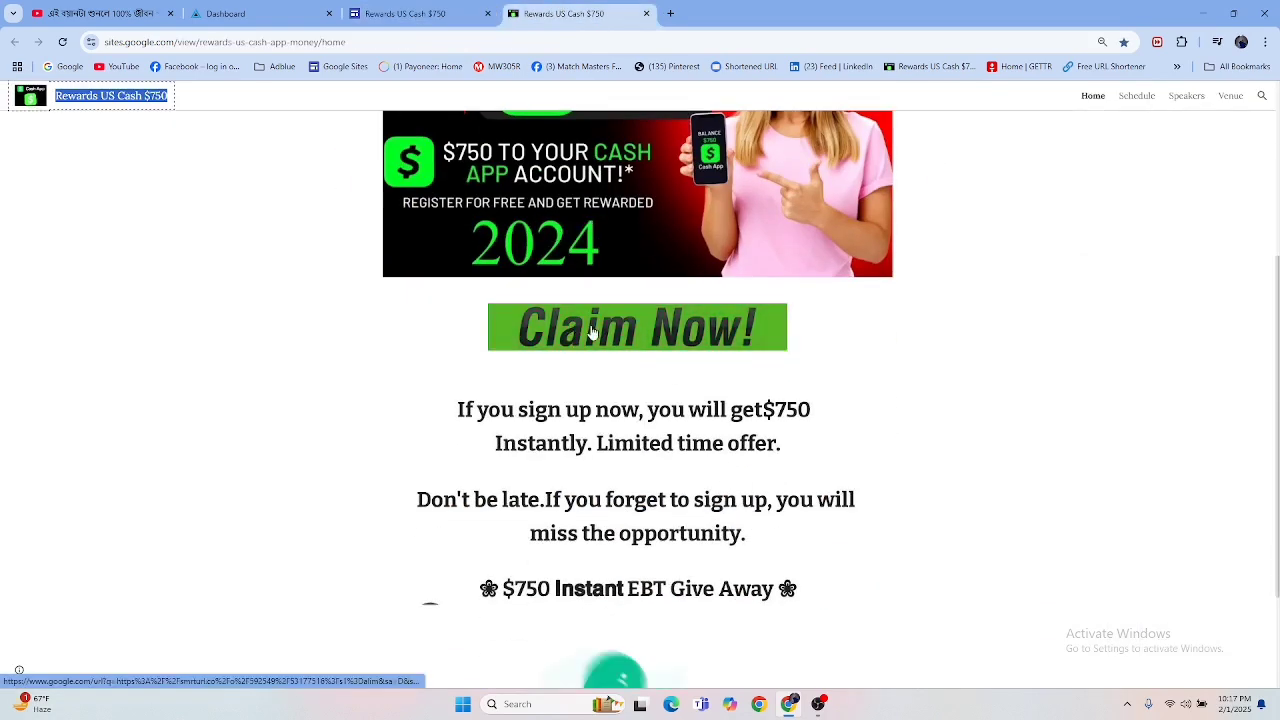
{"action": "left_click", "coordinate": [393, 11]}
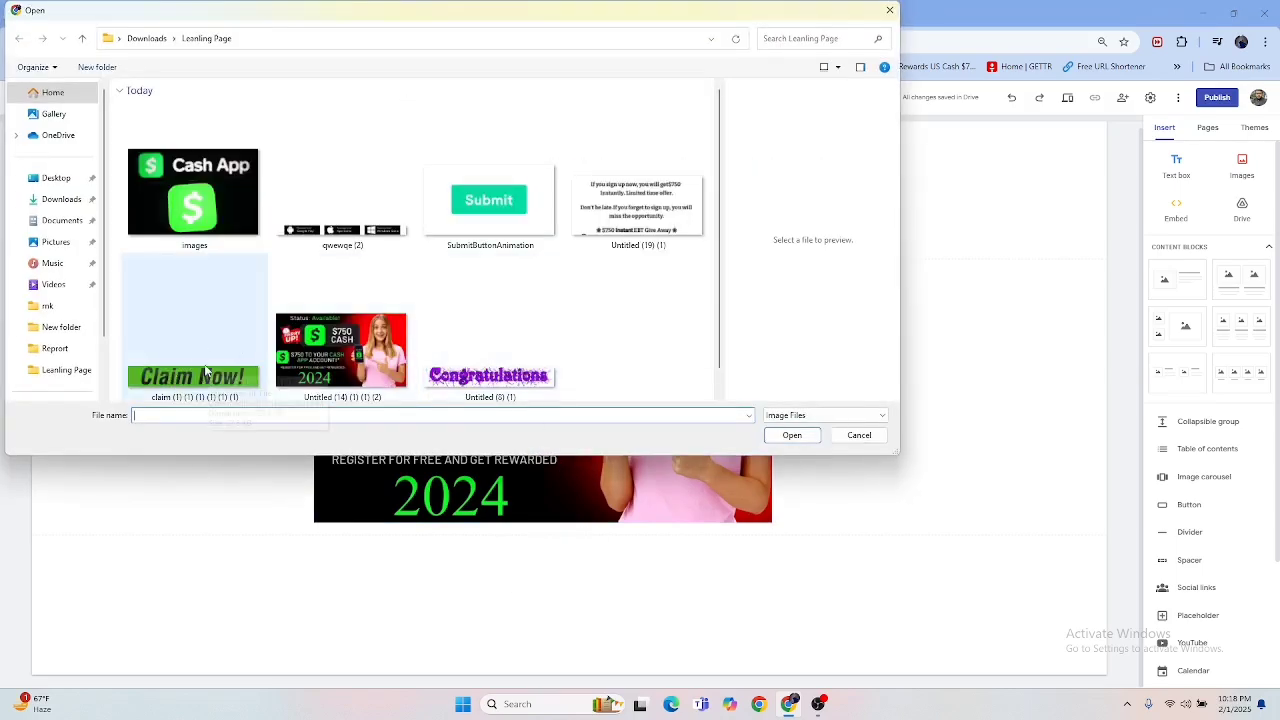
{"action": "double_click", "coordinate": [205, 371]}
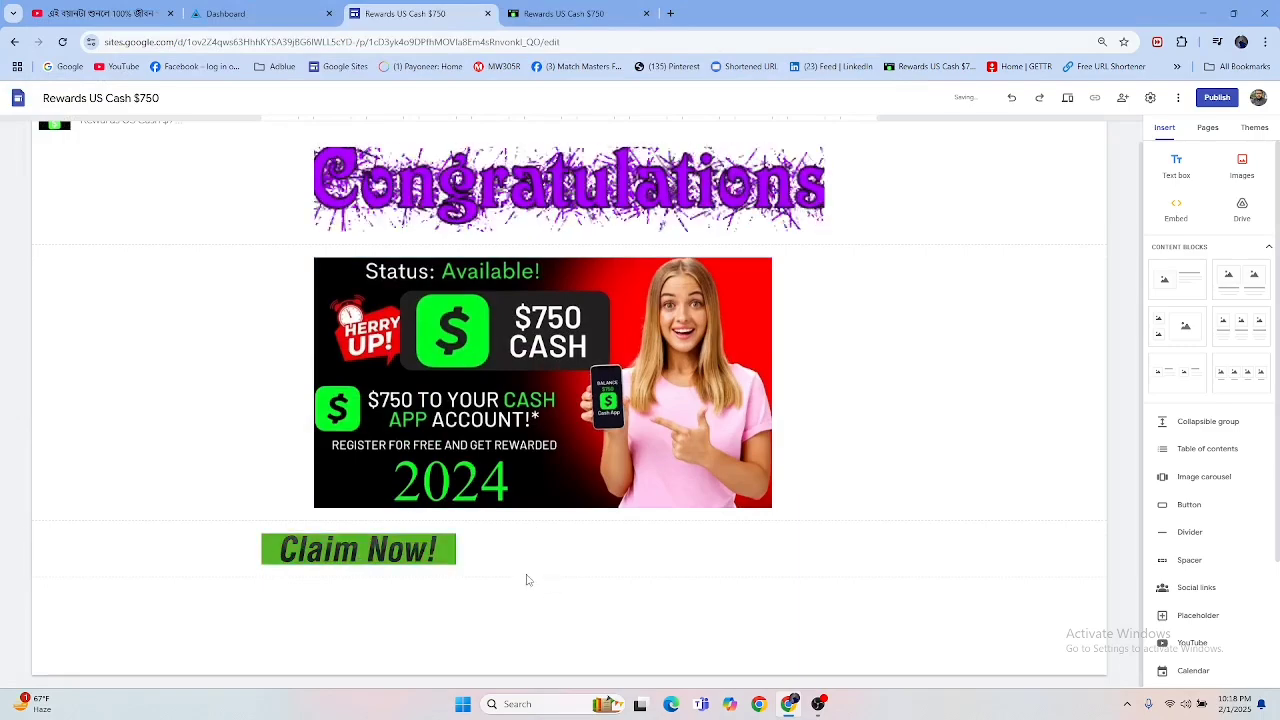
Step: Move the Claim Now banner toward the page's centre and enlarge it to about two thirds of the offer image's width
{"action": "left_click_drag", "start_coordinate": [375, 550], "coordinate": [495, 555]}
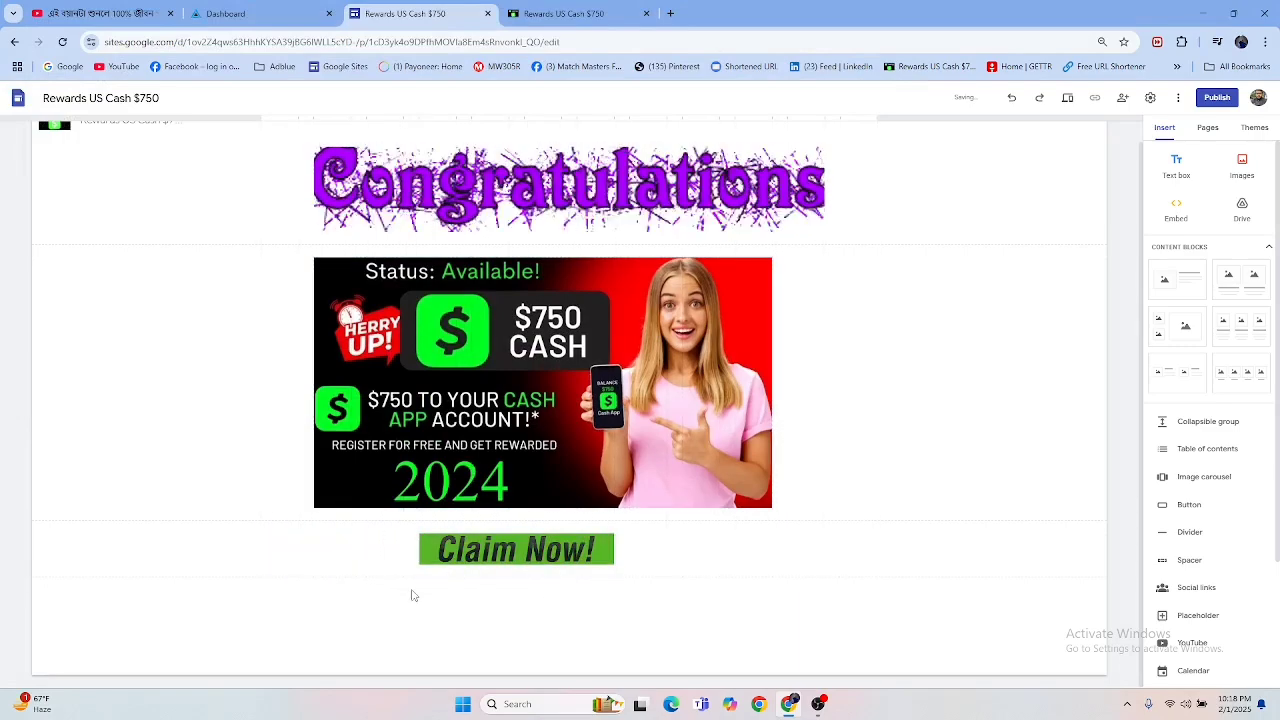
{"action": "left_click_drag", "start_coordinate": [416, 566], "coordinate": [314, 578]}
{"action": "left_click", "coordinate": [742, 561]}
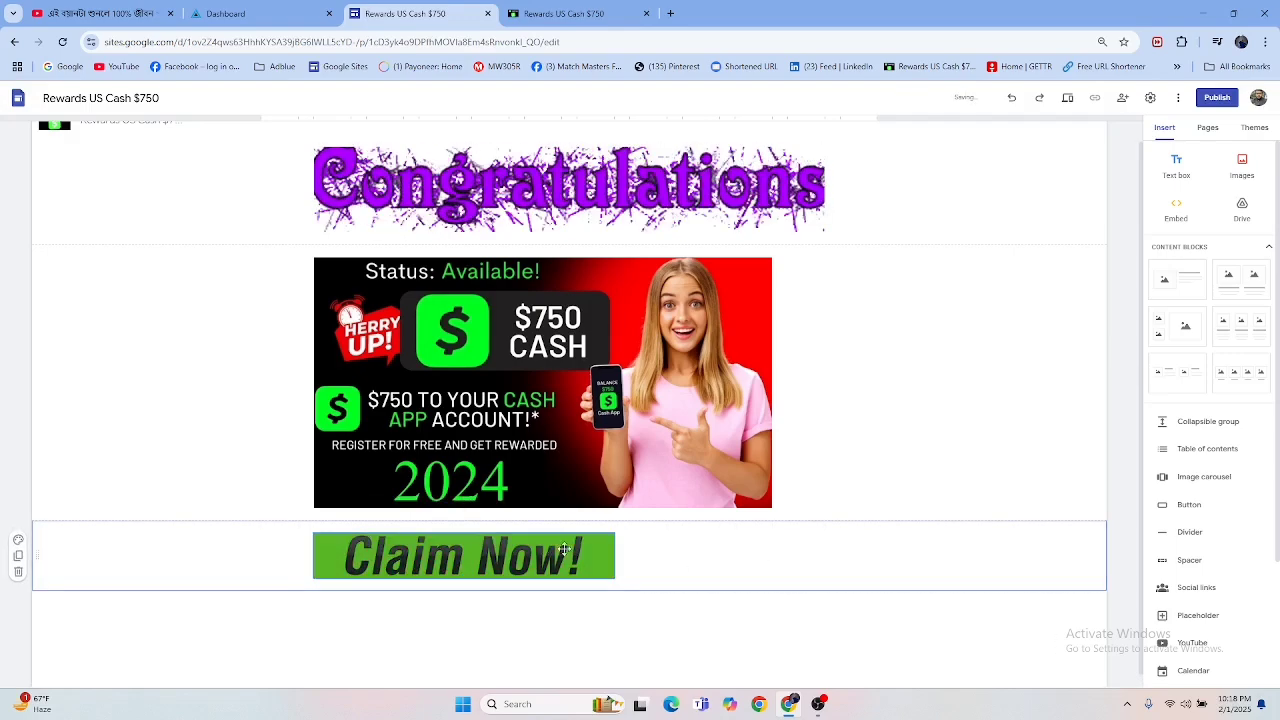
{"action": "left_click_drag", "start_coordinate": [484, 548], "coordinate": [536, 548]}
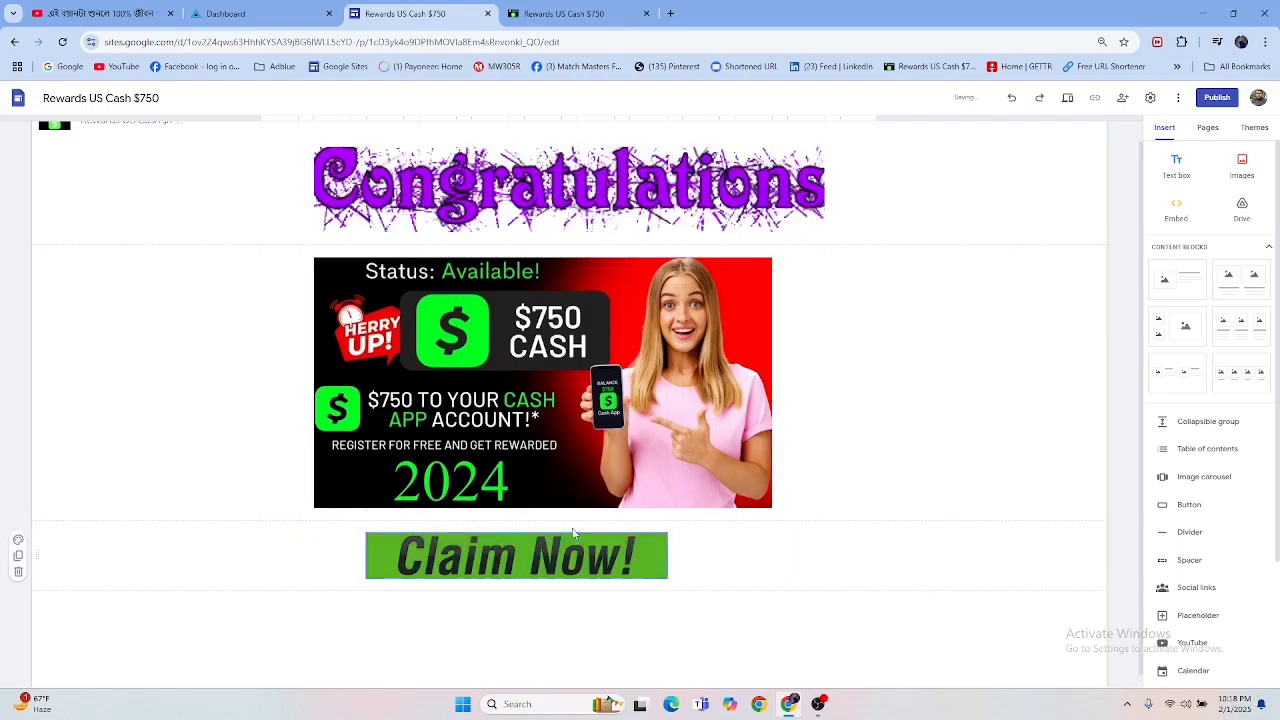
Step: Compare the Claim Now banner with the finished landing page, widen it further and centre it below the offer image
{"action": "scroll", "coordinate": [652, 480], "scroll_direction": "down", "scroll_amount": 2}
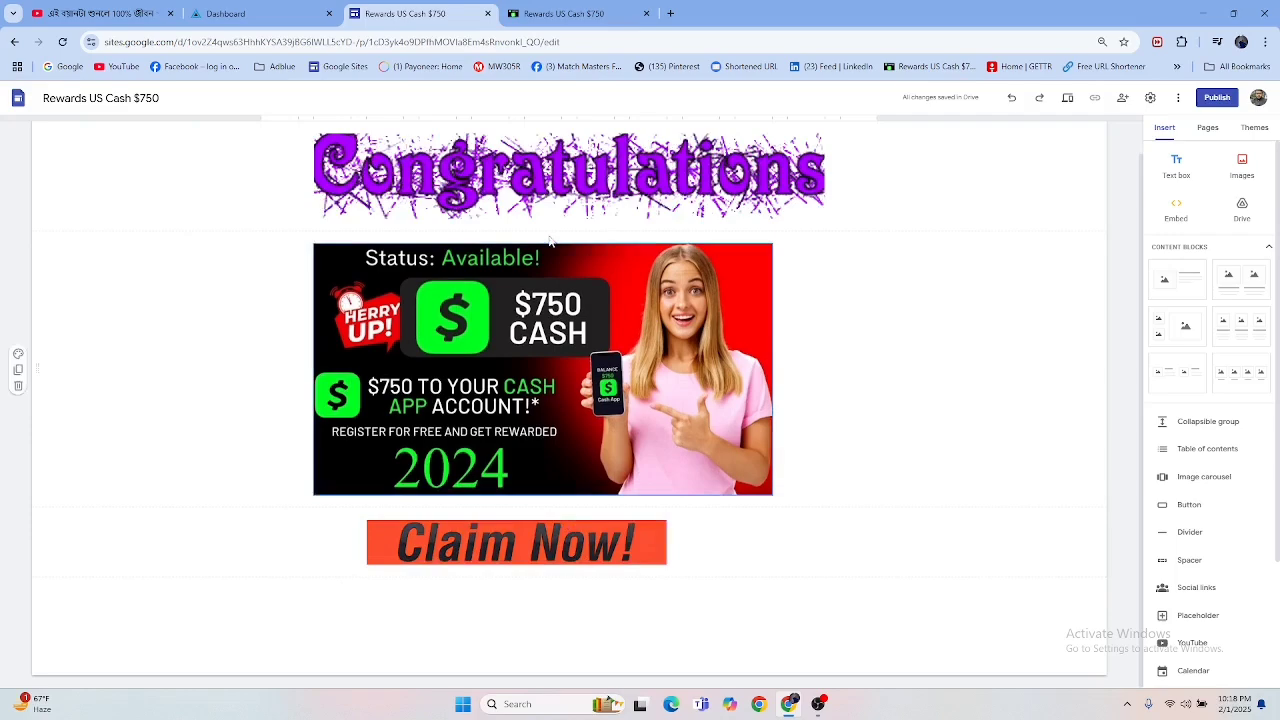
{"action": "left_click", "coordinate": [565, 13]}
{"action": "left_click", "coordinate": [390, 14]}
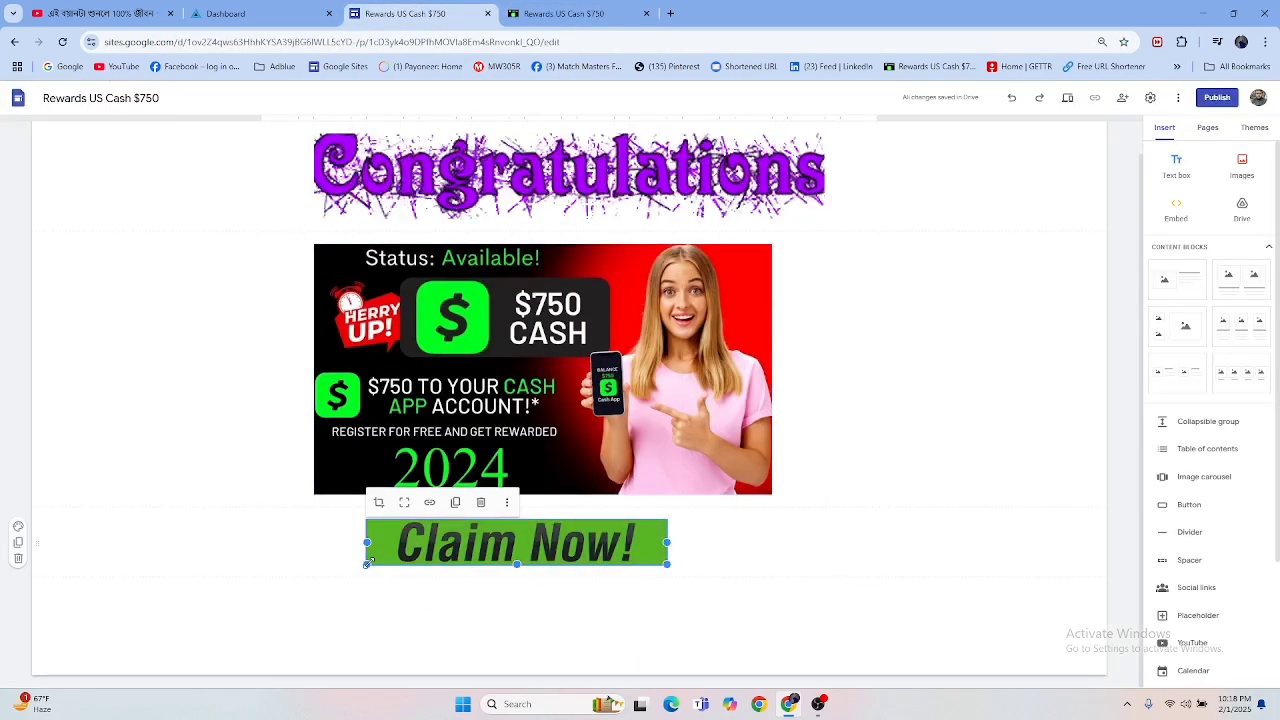
{"action": "left_click_drag", "start_coordinate": [368, 564], "coordinate": [320, 586]}
{"action": "left_click_drag", "start_coordinate": [452, 546], "coordinate": [575, 534]}
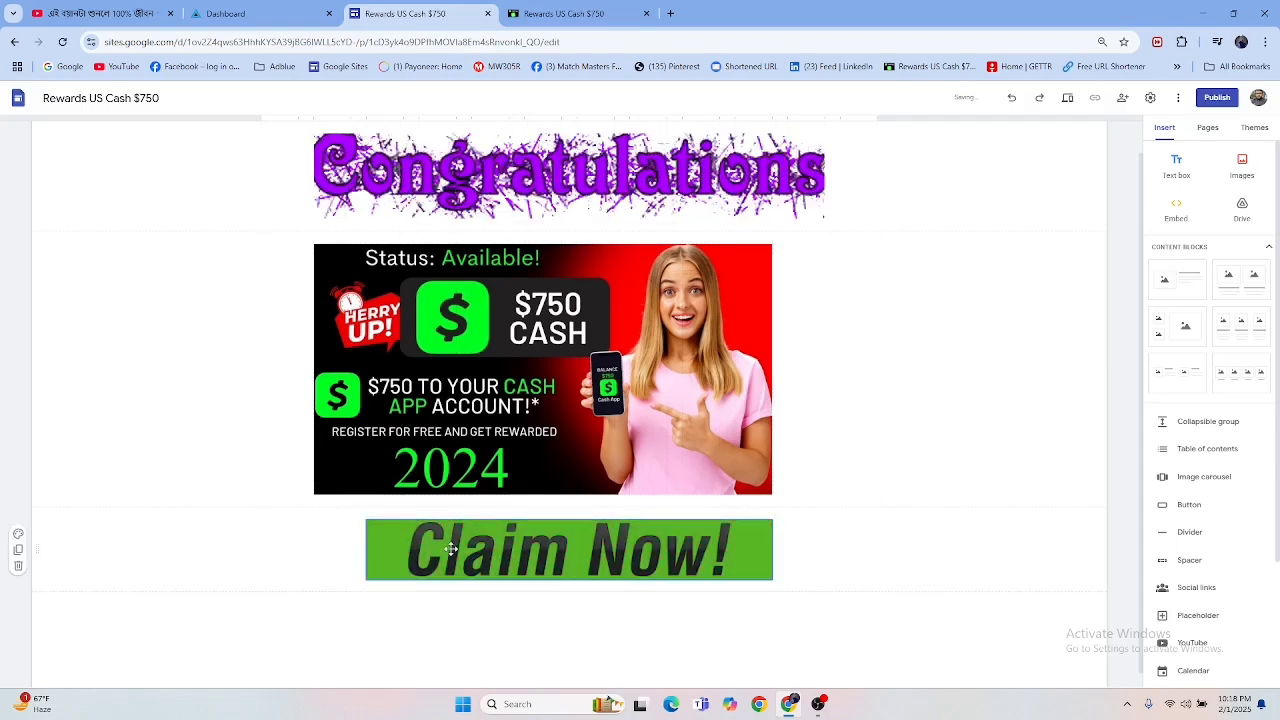
Step: Reduce the Claim Now banner's height slightly with repeated resizing and centre it again below the offer image
{"action": "left_click", "coordinate": [382, 578]}
{"action": "left_click_drag", "start_coordinate": [382, 578], "coordinate": [503, 540]}
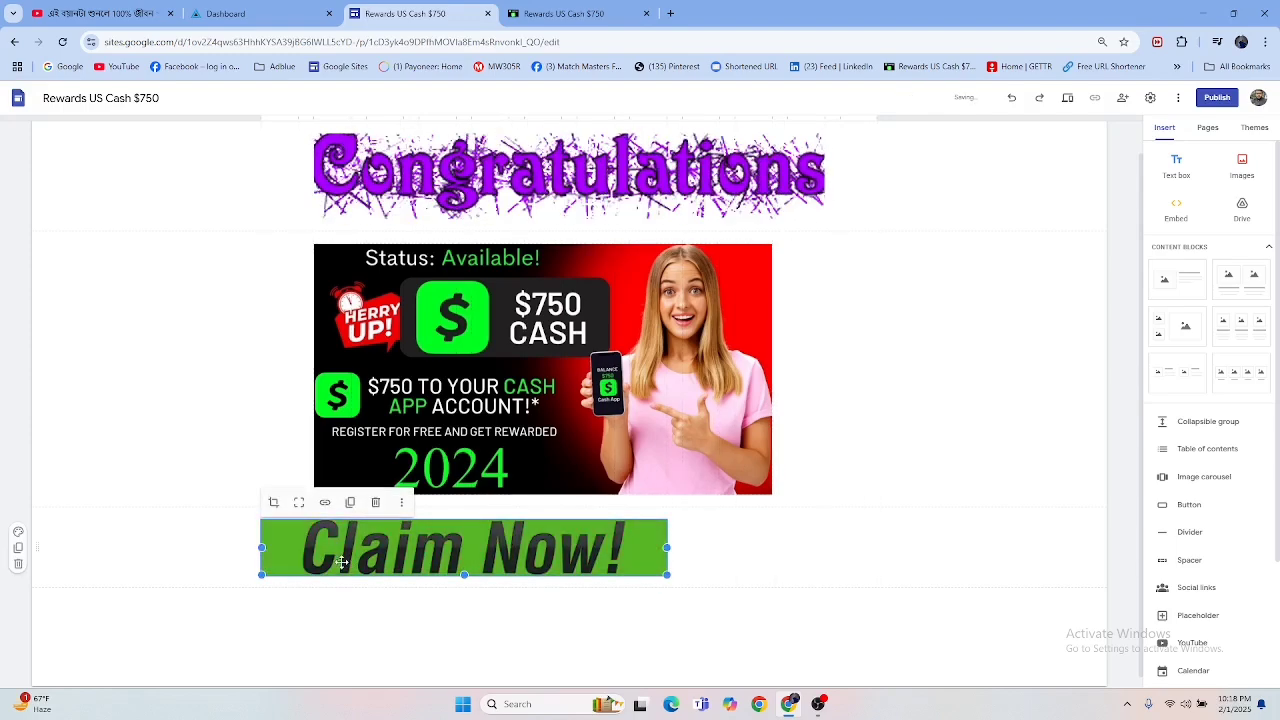
{"action": "left_click", "coordinate": [401, 502]}
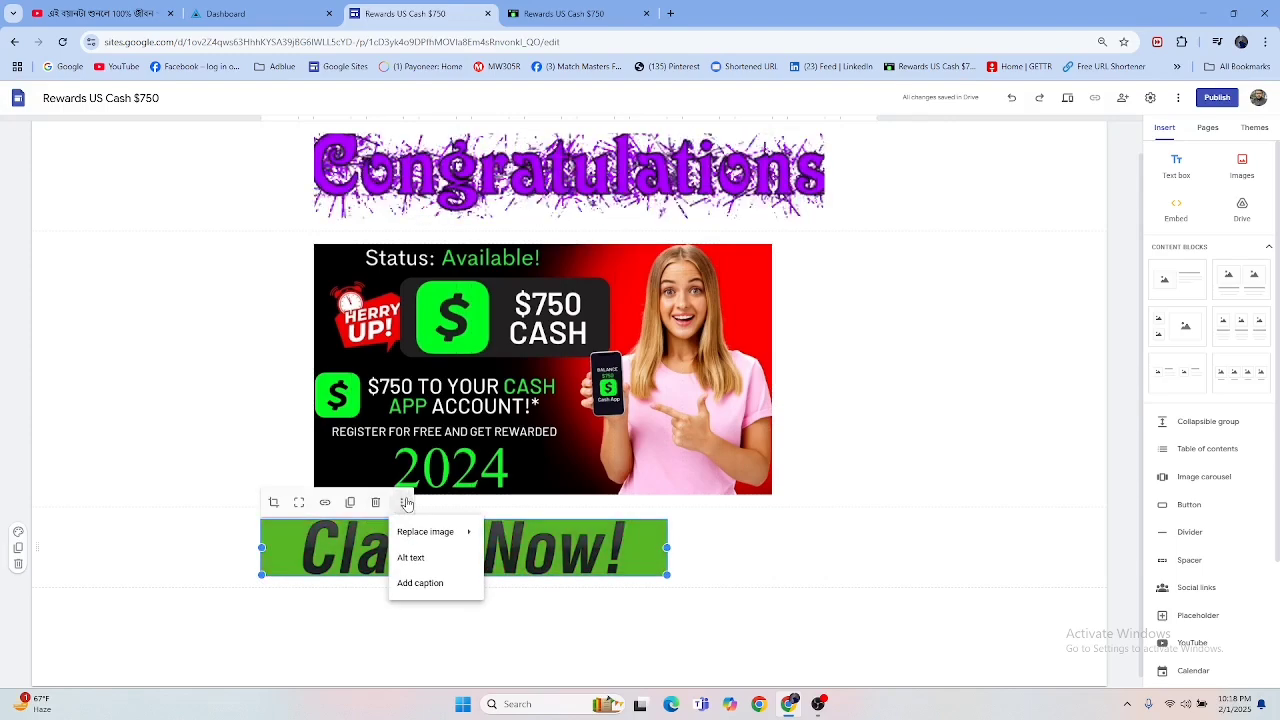
{"action": "left_click", "coordinate": [200, 612]}
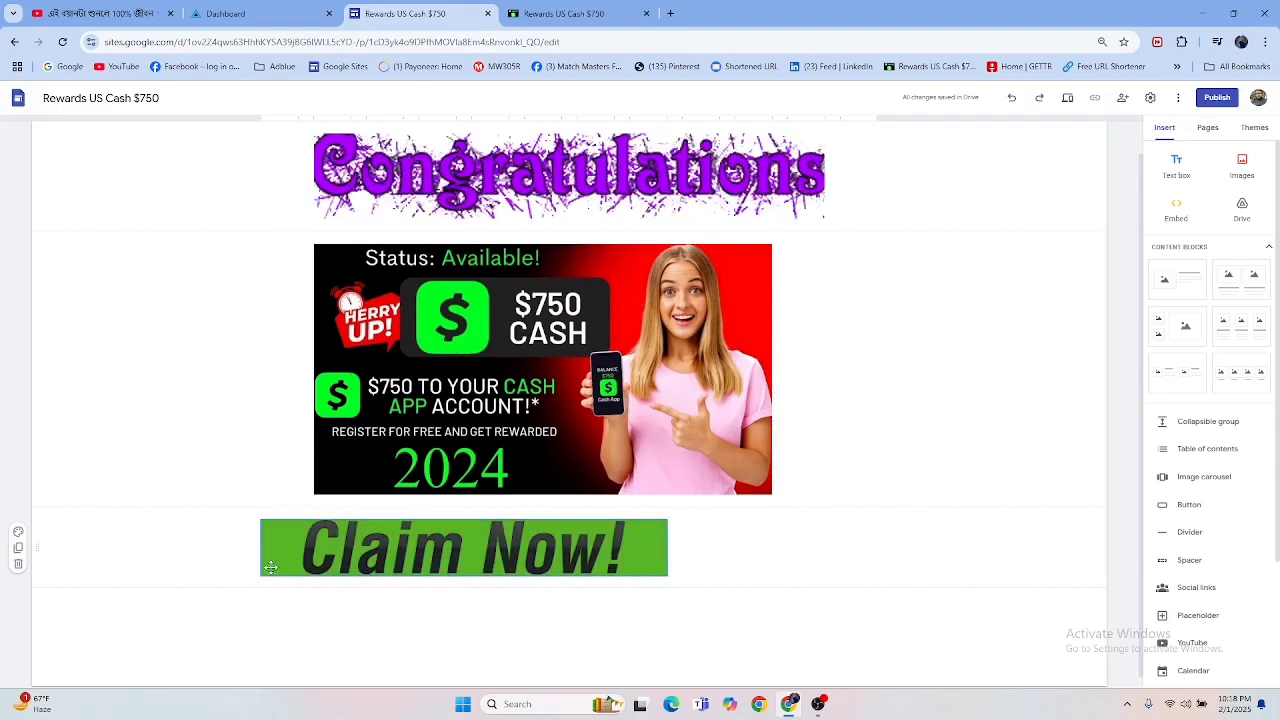
{"action": "left_click", "coordinate": [283, 572]}
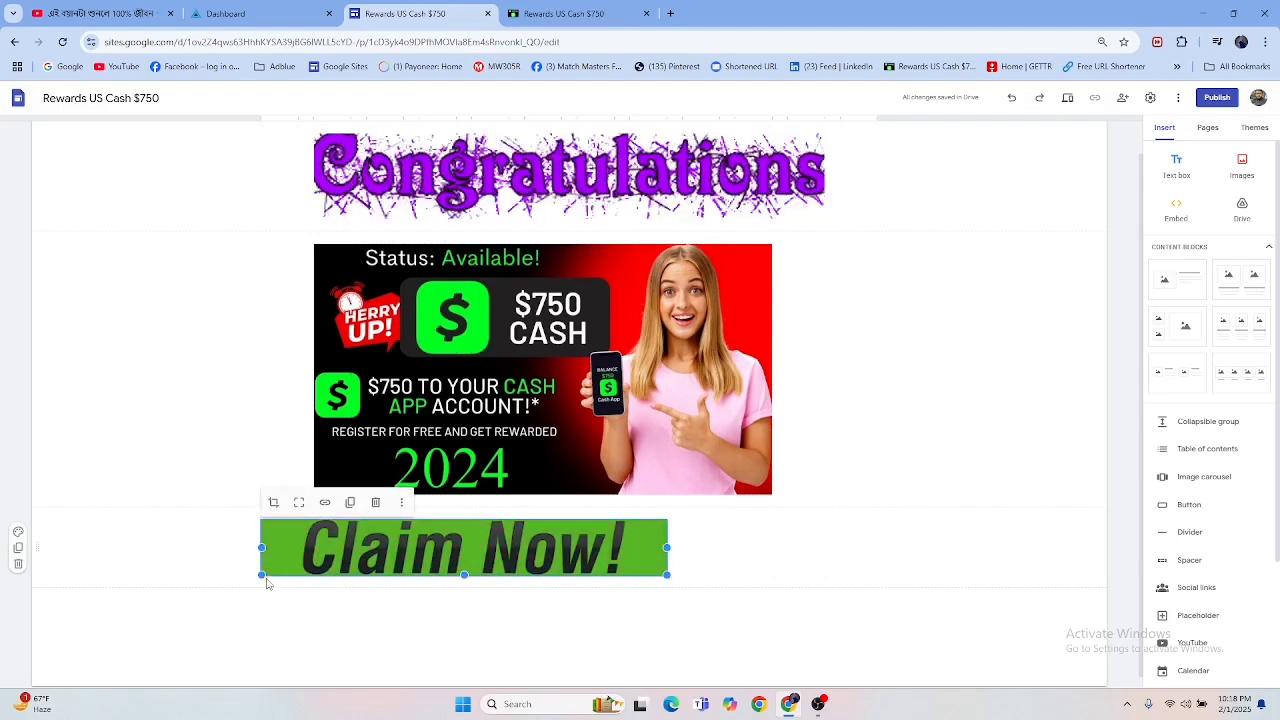
{"action": "left_click_drag", "start_coordinate": [259, 575], "coordinate": [571, 531]}
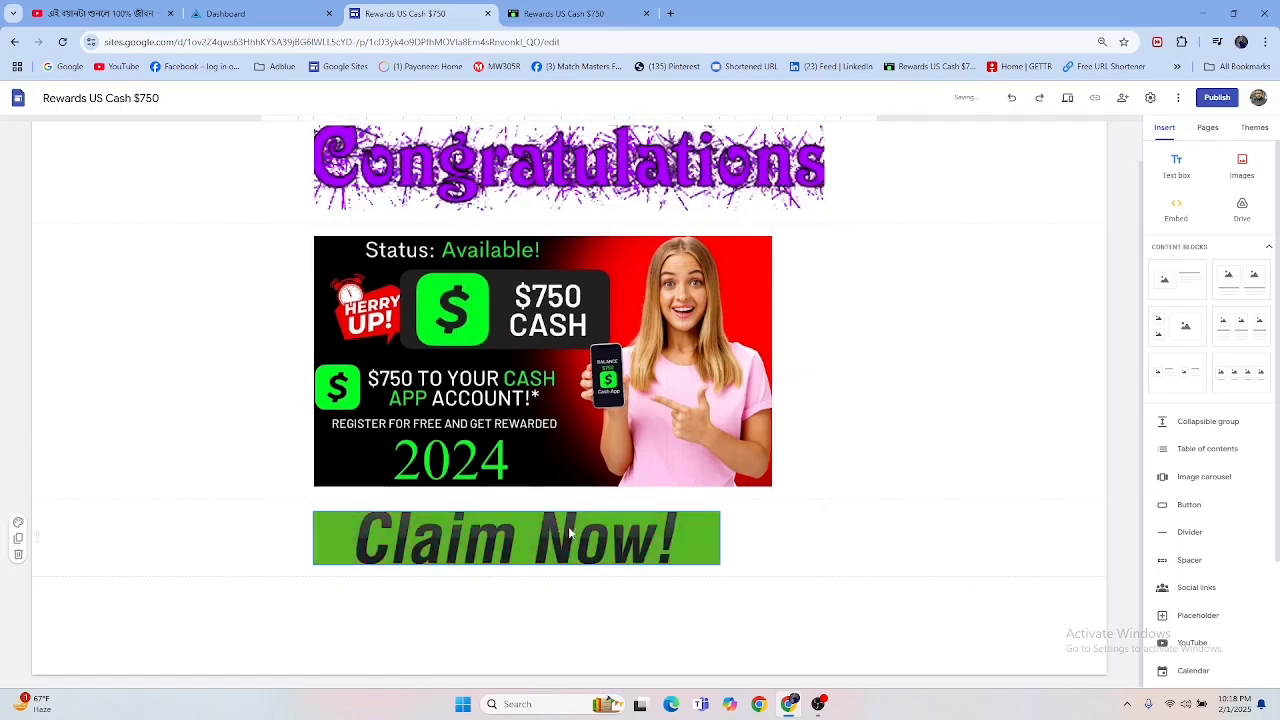
{"action": "mouse_move", "coordinate": [565, 535]}
{"action": "left_mouse_down"}
{"action": "mouse_move", "coordinate": [580, 522]}
{"action": "mouse_move", "coordinate": [575, 540]}
{"action": "left_mouse_up"}
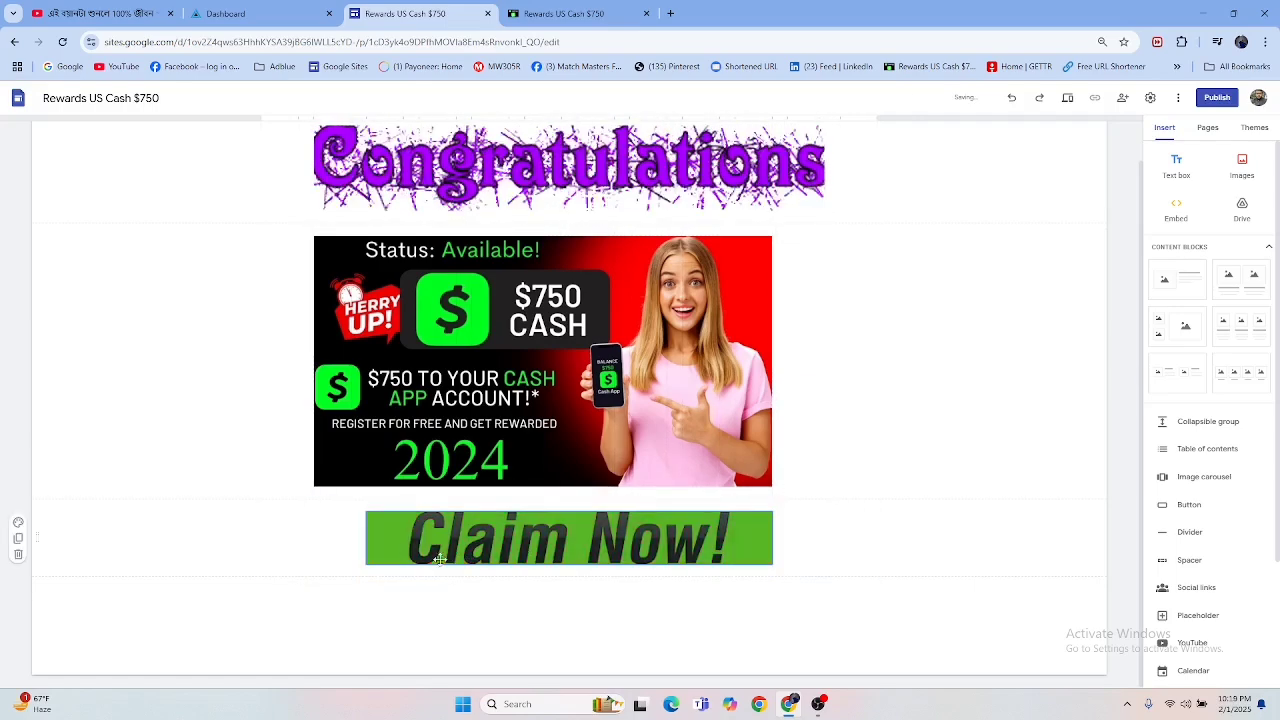
{"action": "left_click", "coordinate": [380, 561]}
{"action": "left_click_drag", "start_coordinate": [380, 561], "coordinate": [576, 548]}
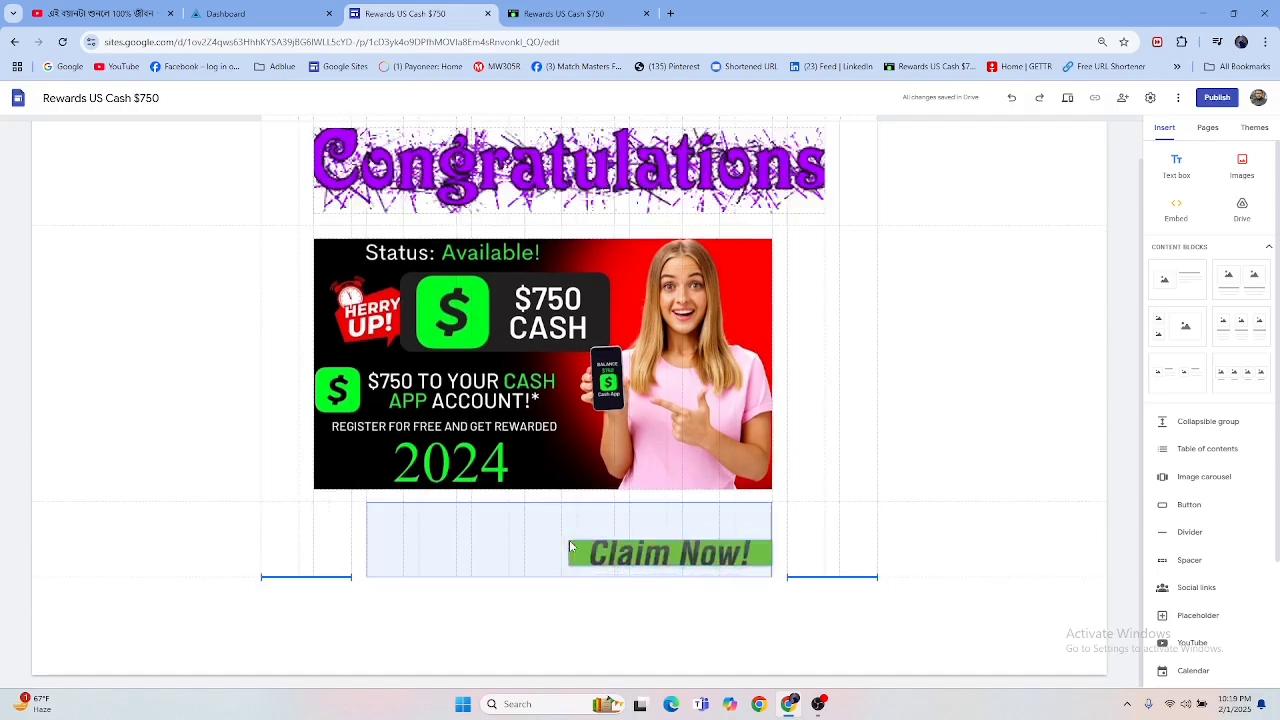
{"action": "left_click_drag", "start_coordinate": [570, 545], "coordinate": [571, 544]}
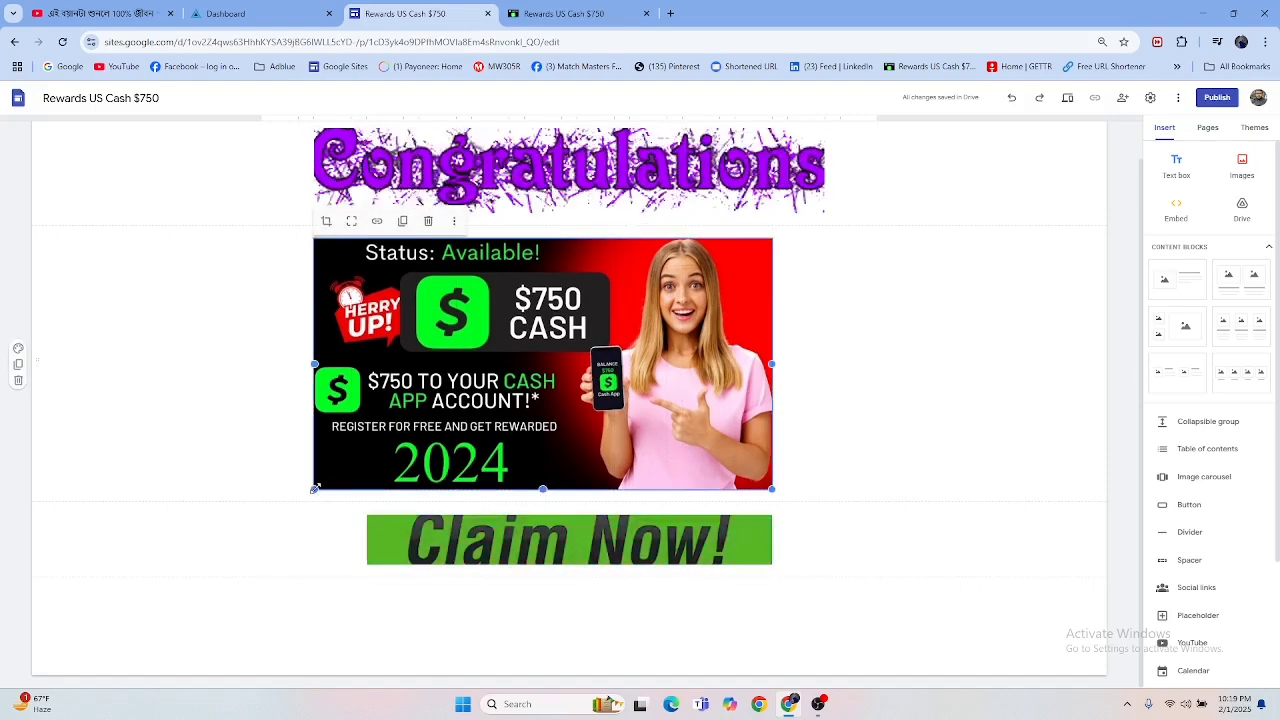
Step: Enlarge the $750 Cash image to the Congratulations banner's width and centre it beneath that banner
{"action": "left_click_drag", "start_coordinate": [315, 488], "coordinate": [263, 512]}
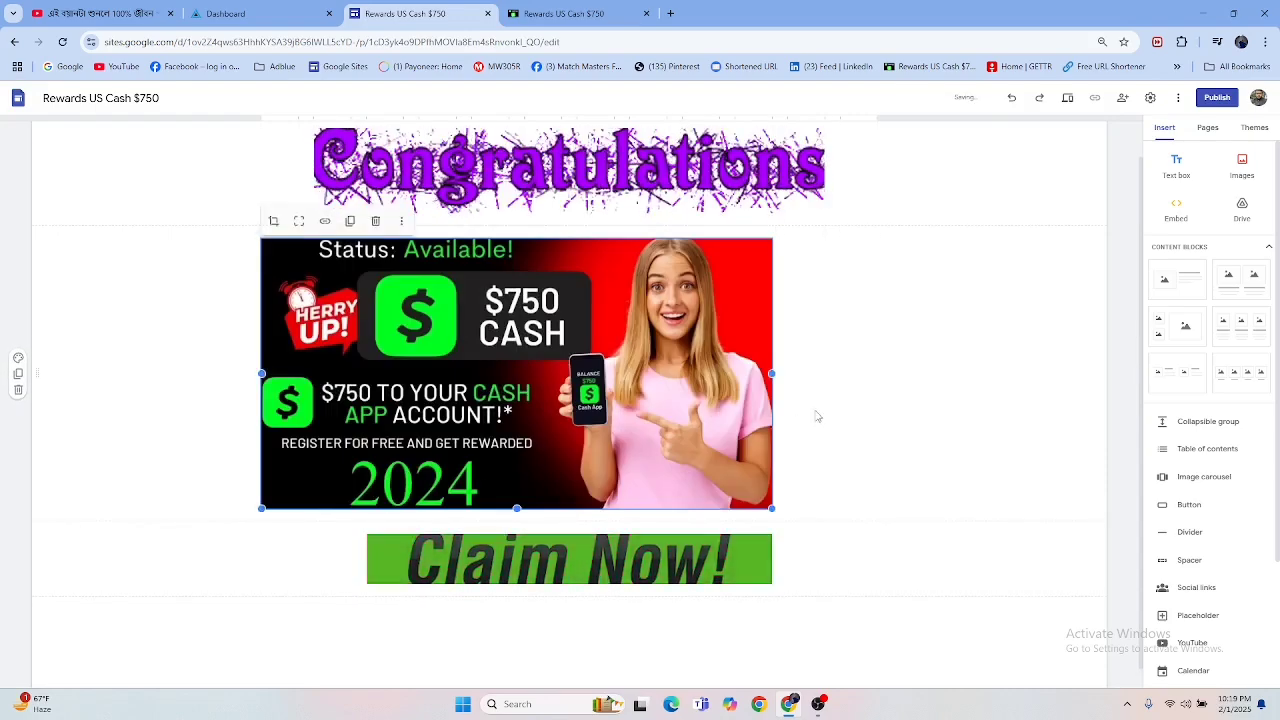
{"action": "left_click_drag", "start_coordinate": [612, 402], "coordinate": [612, 402]}
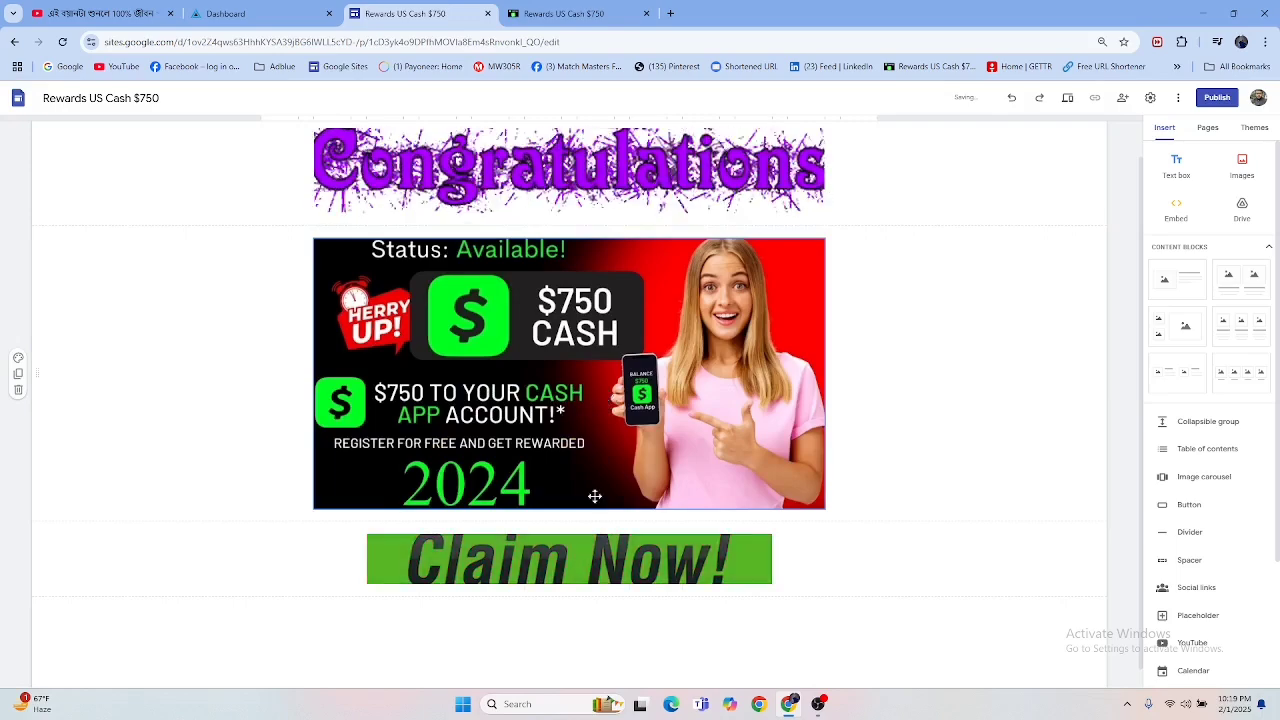
Step: Upload the sign-up text image Untitled (19) (1) below the Claim Now banner, matching the finished page, and centre it horizontally
{"action": "scroll", "coordinate": [838, 544], "scroll_direction": "down", "scroll_amount": 1}
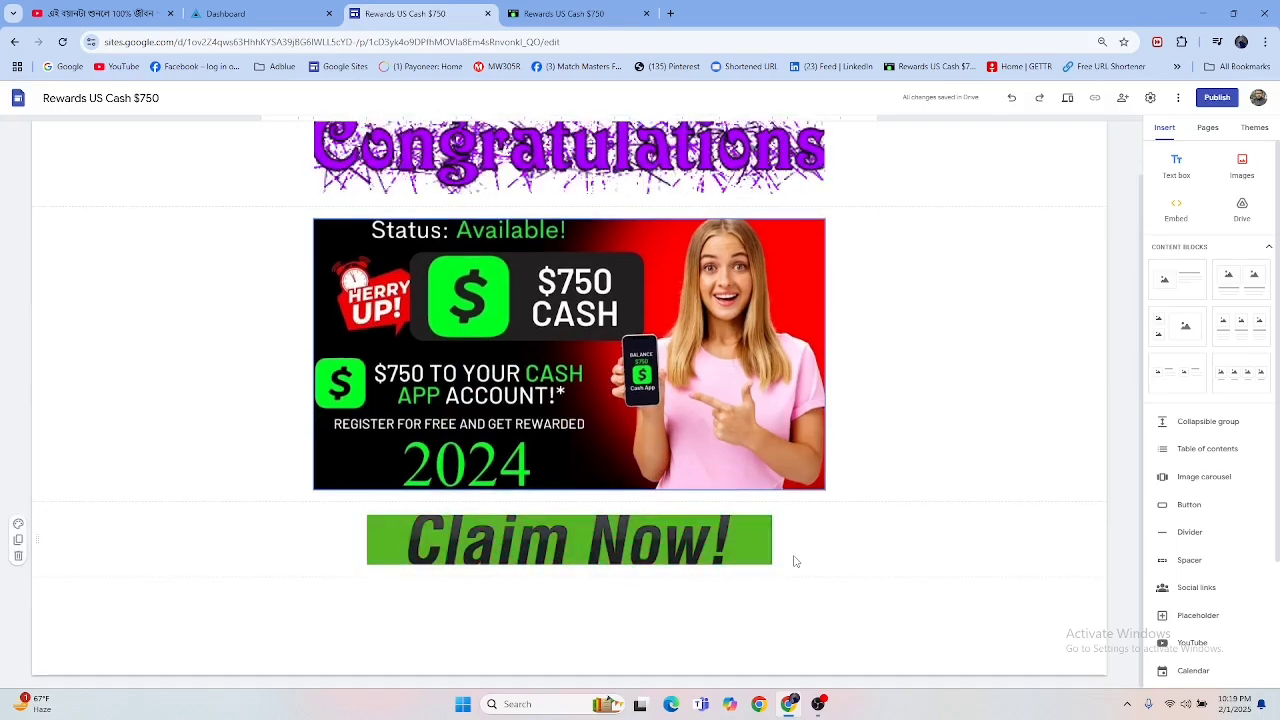
{"action": "left_click", "coordinate": [578, 13]}
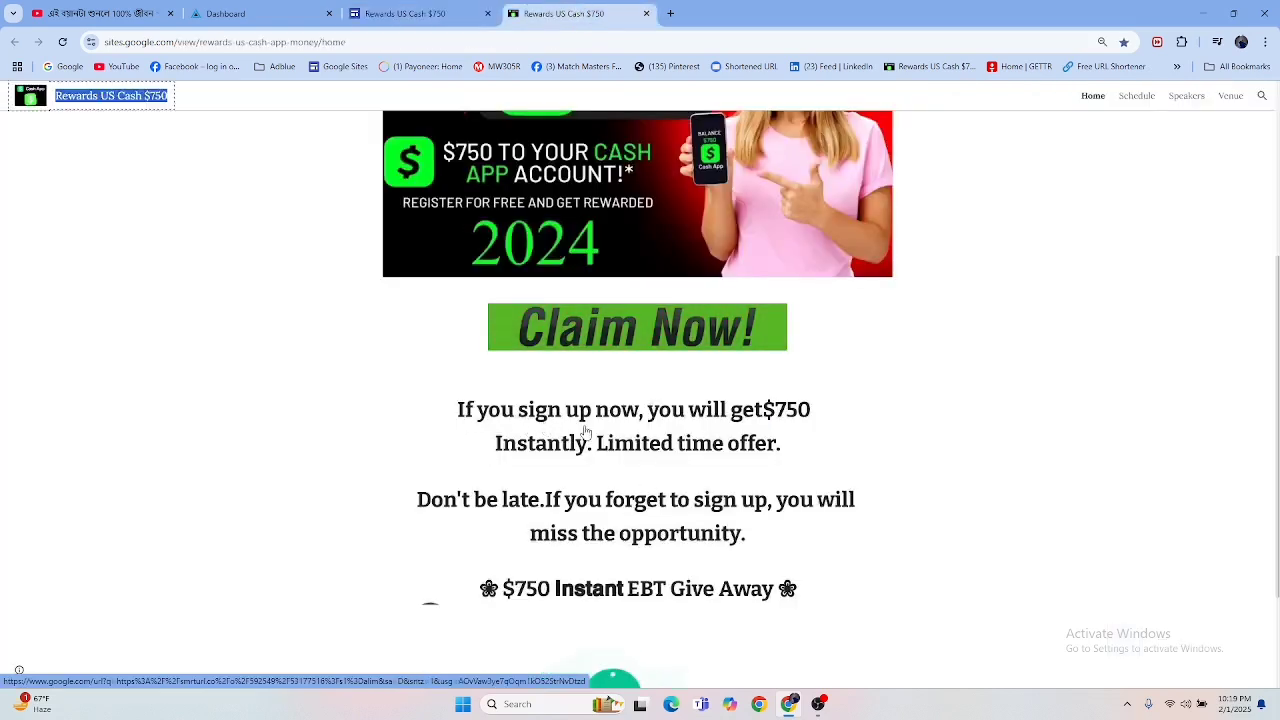
{"action": "left_click", "coordinate": [395, 12]}
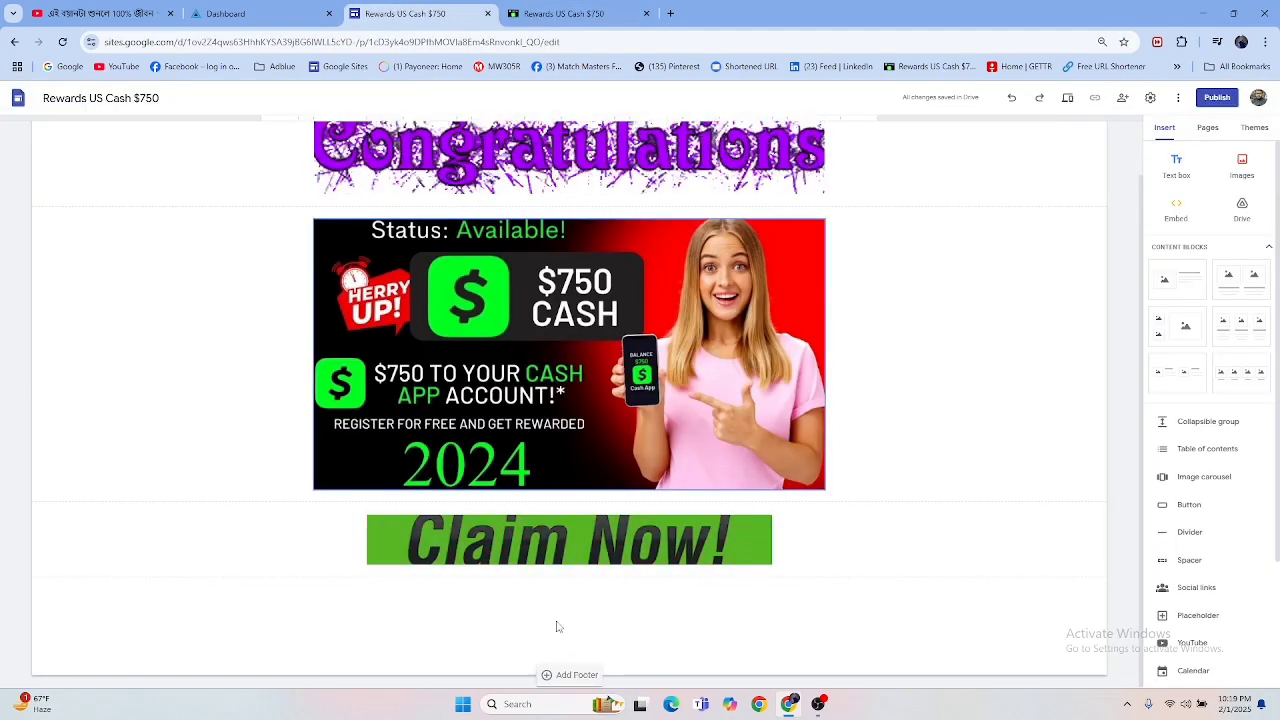
{"action": "double_click", "coordinate": [579, 618]}
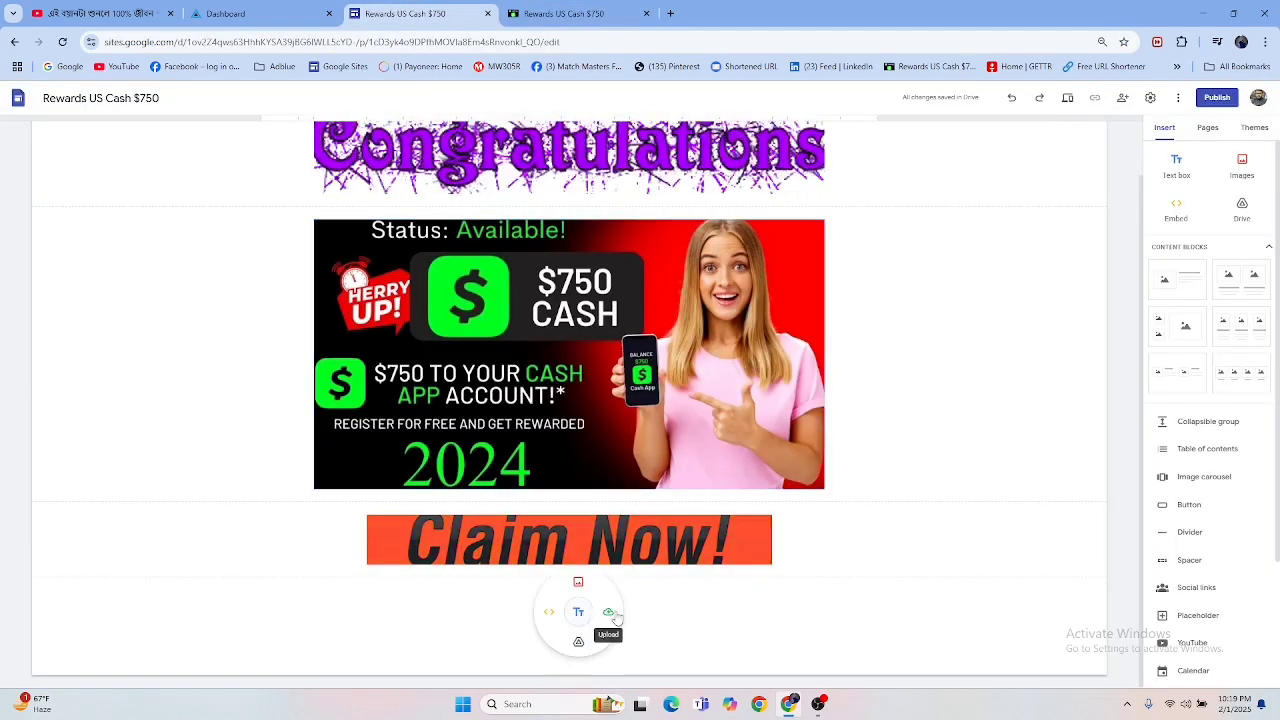
{"action": "left_click", "coordinate": [608, 614]}
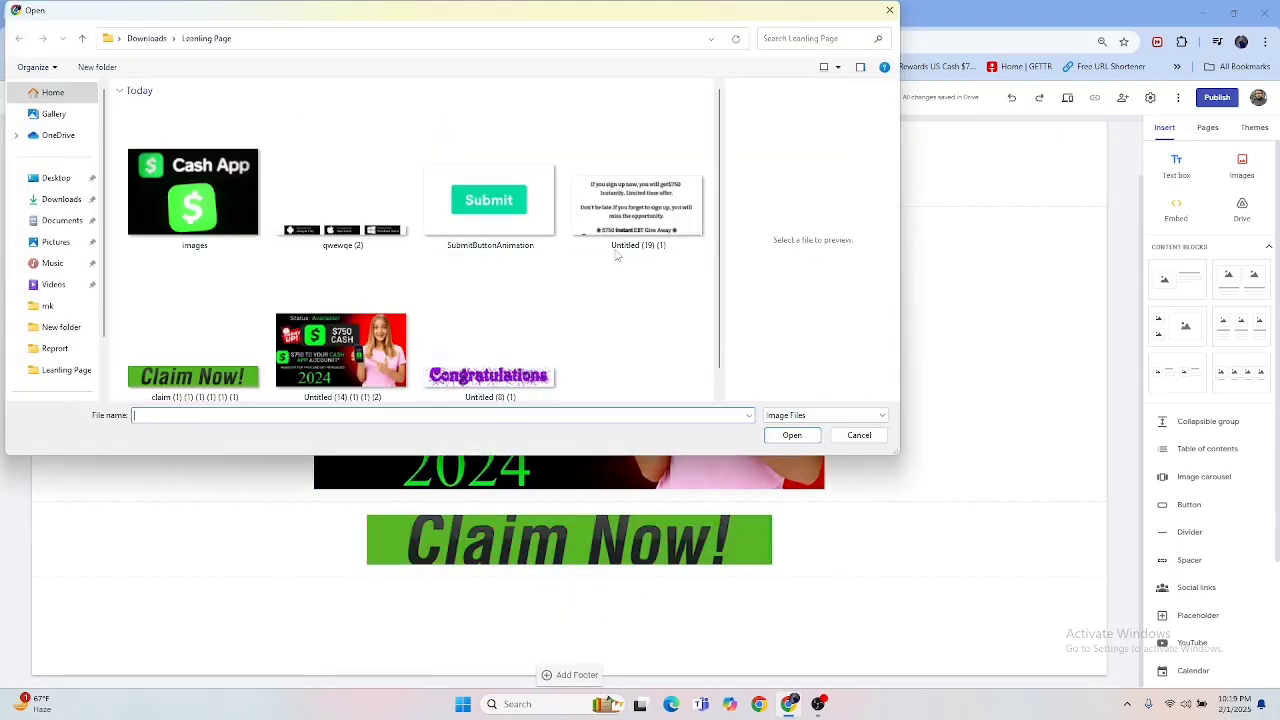
{"action": "double_click", "coordinate": [629, 205]}
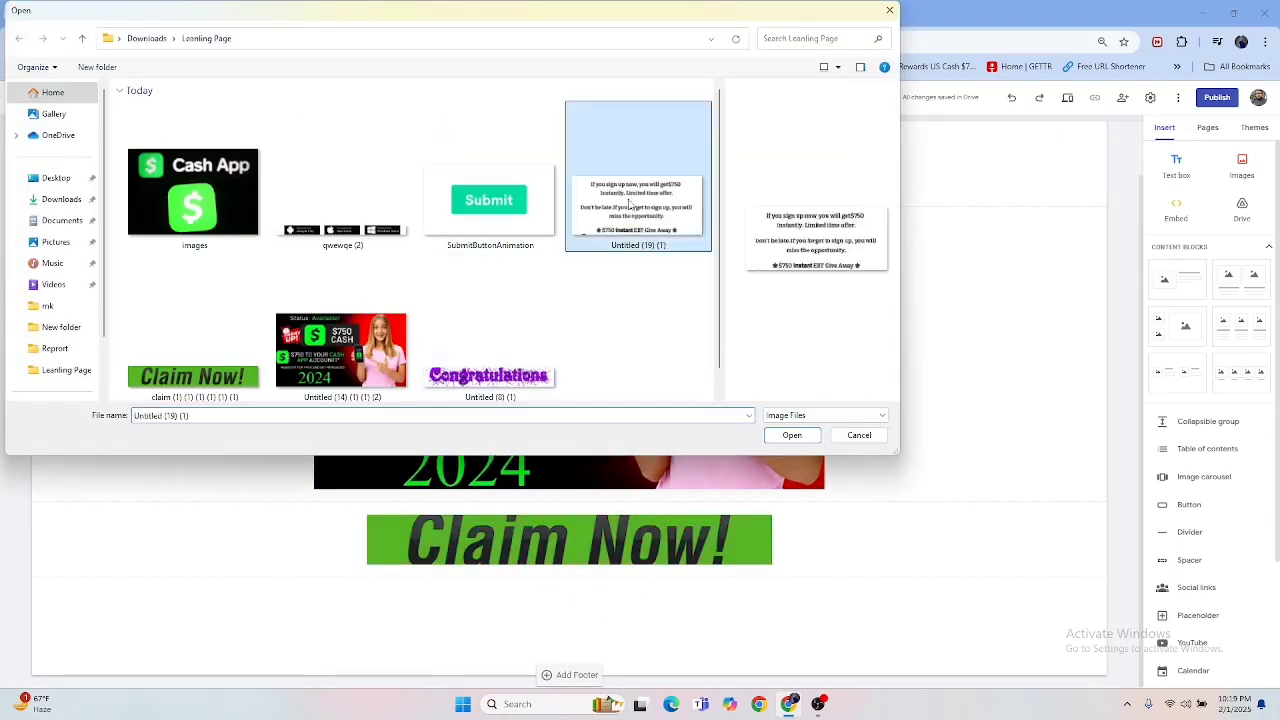
{"action": "left_click_drag", "start_coordinate": [390, 447], "coordinate": [450, 600]}
{"action": "left_click_drag", "start_coordinate": [407, 535], "coordinate": [561, 562]}
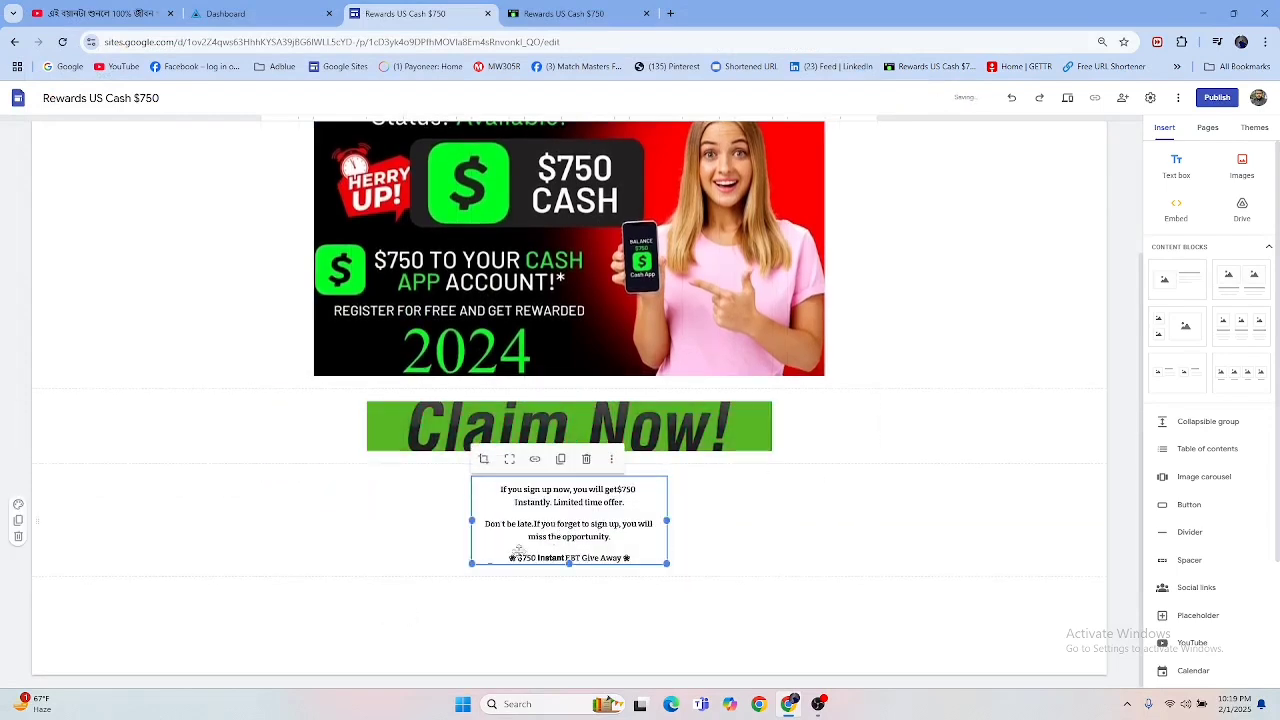
Step: Enlarge the sign-up text image and centre it horizontally below the Claim Now banner
{"action": "left_click_drag", "start_coordinate": [471, 565], "coordinate": [296, 657]}
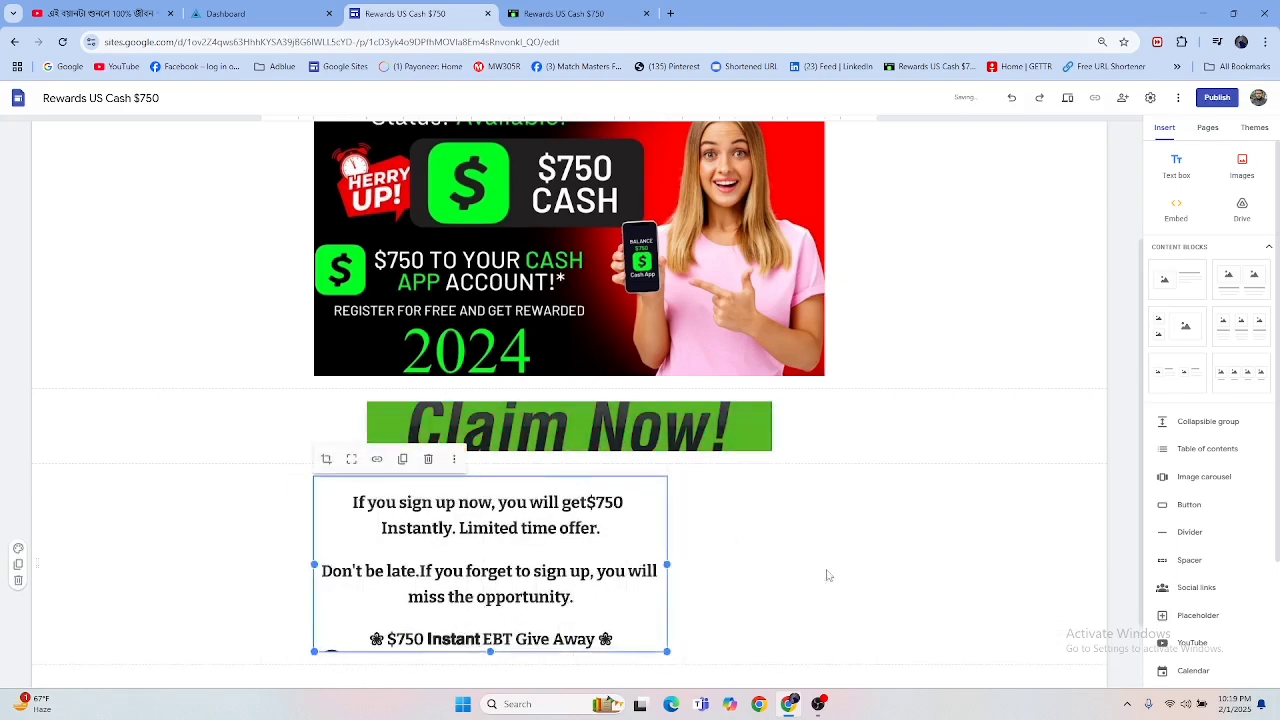
{"action": "left_click", "coordinate": [898, 520]}
{"action": "scroll", "coordinate": [890, 510], "scroll_direction": "down", "scroll_amount": 1}
{"action": "left_click_drag", "start_coordinate": [480, 465], "coordinate": [593, 485]}
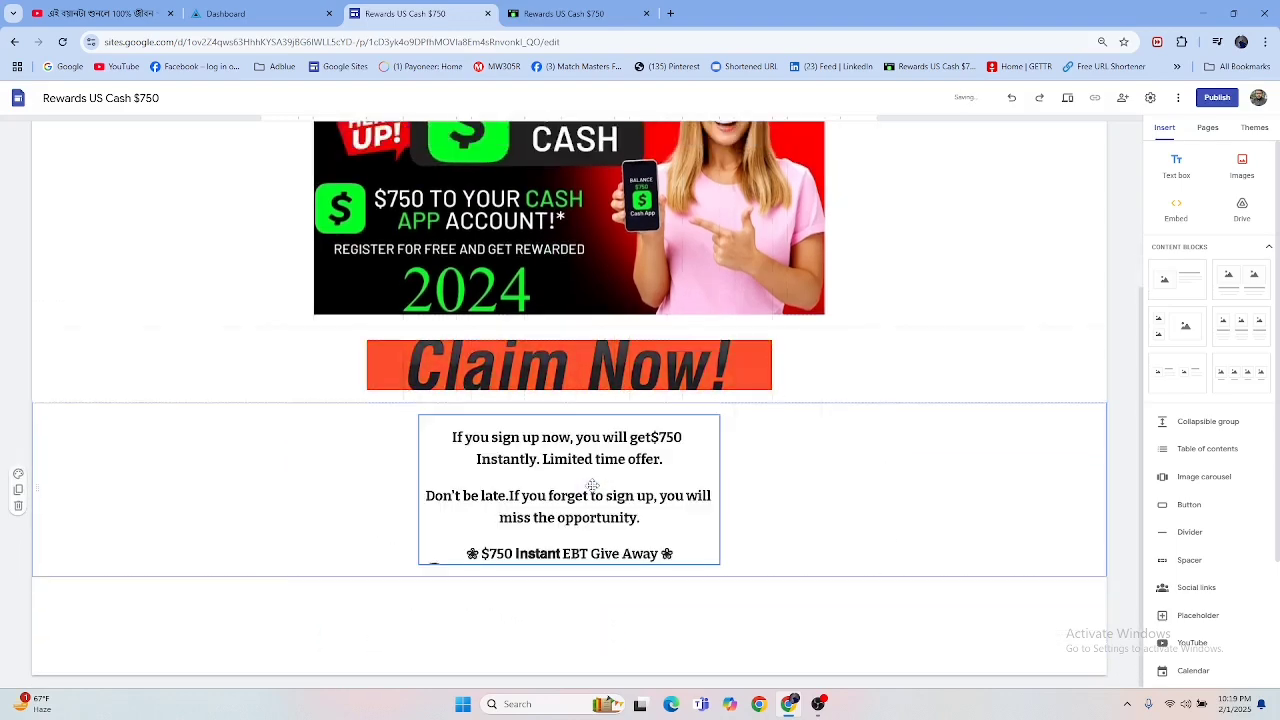
Step: Compare the sign-up text image with the finished landing page, try a wider size for it, and undo the last change
{"action": "left_click", "coordinate": [602, 11]}
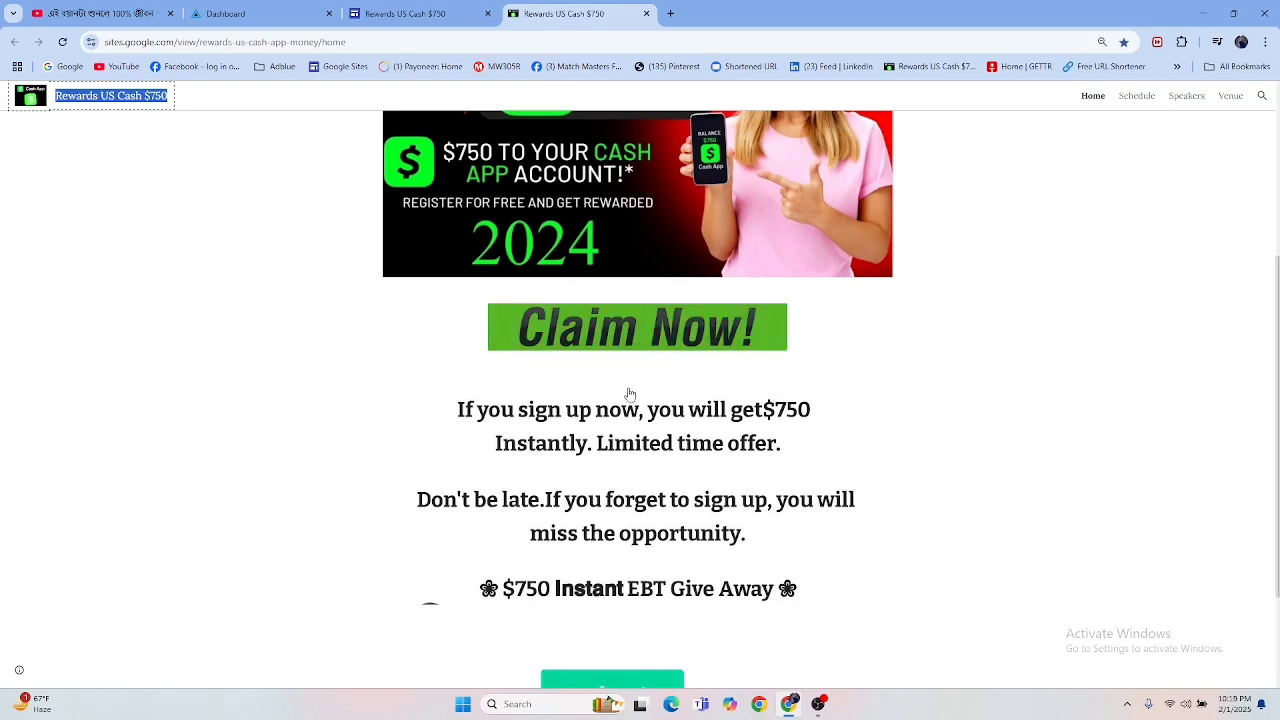
{"action": "left_click", "coordinate": [450, 13]}
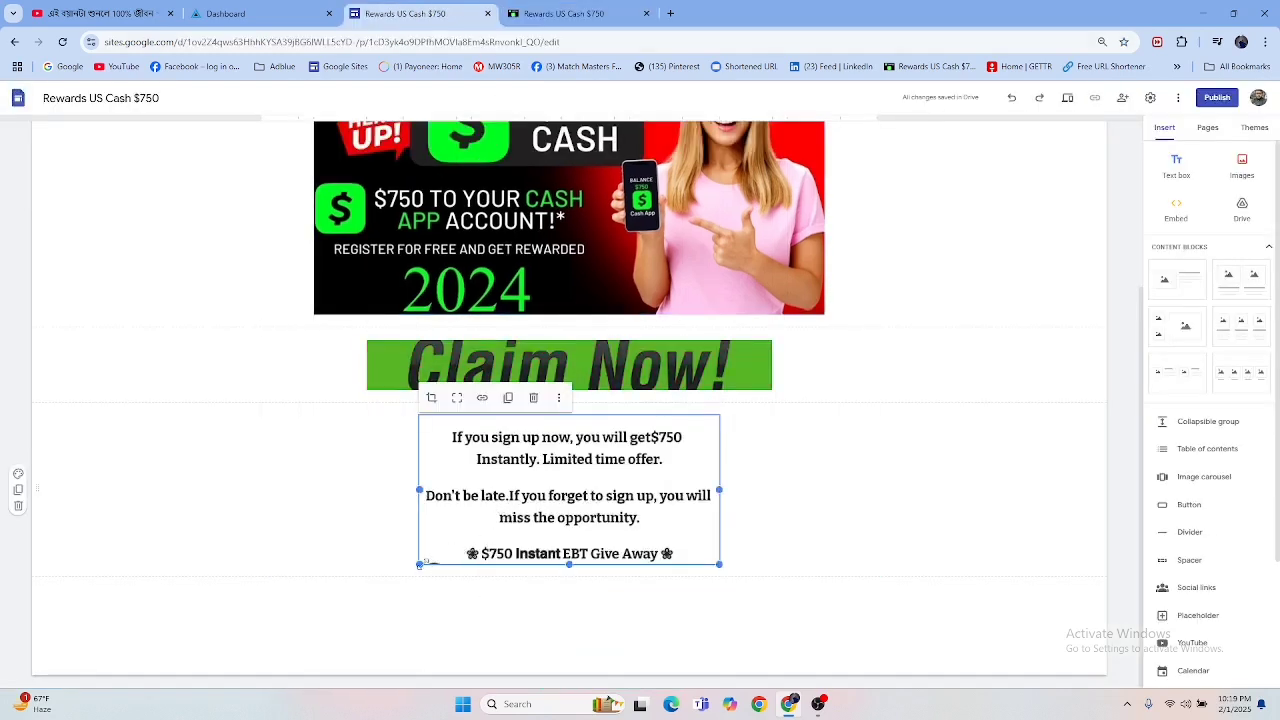
{"action": "left_click_drag", "start_coordinate": [420, 565], "coordinate": [367, 578]}
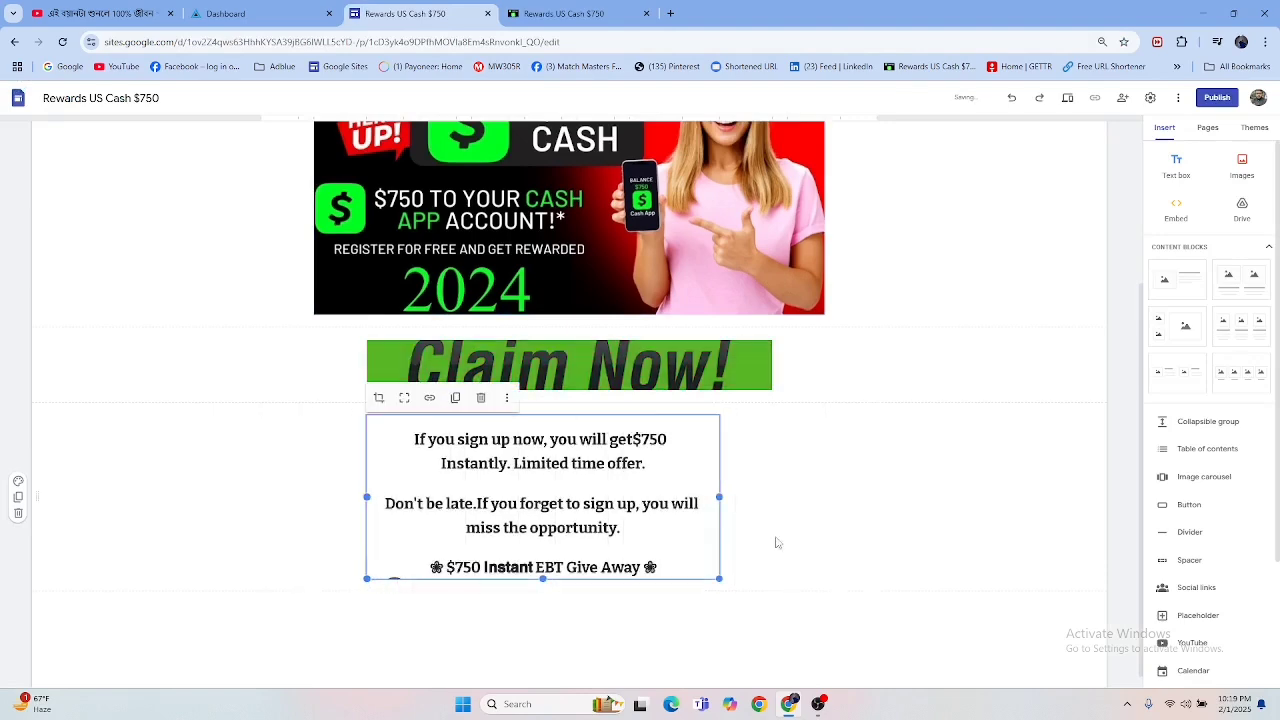
{"action": "left_click", "coordinate": [838, 485]}
{"action": "key", "text": "ctrl+z"}
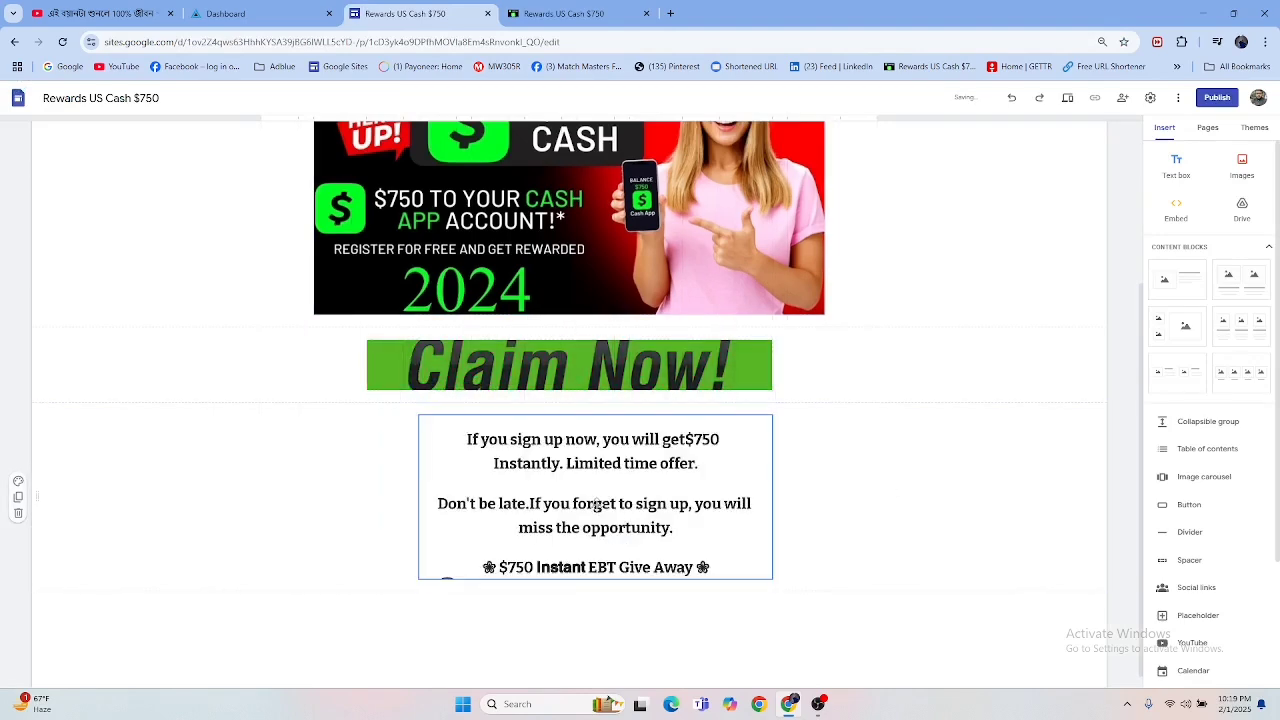
Step: Check the finished page's next element, upload the SubmitButtonAnimation image below the sign-up text and centre it horizontally
{"action": "left_click", "coordinate": [631, 17]}
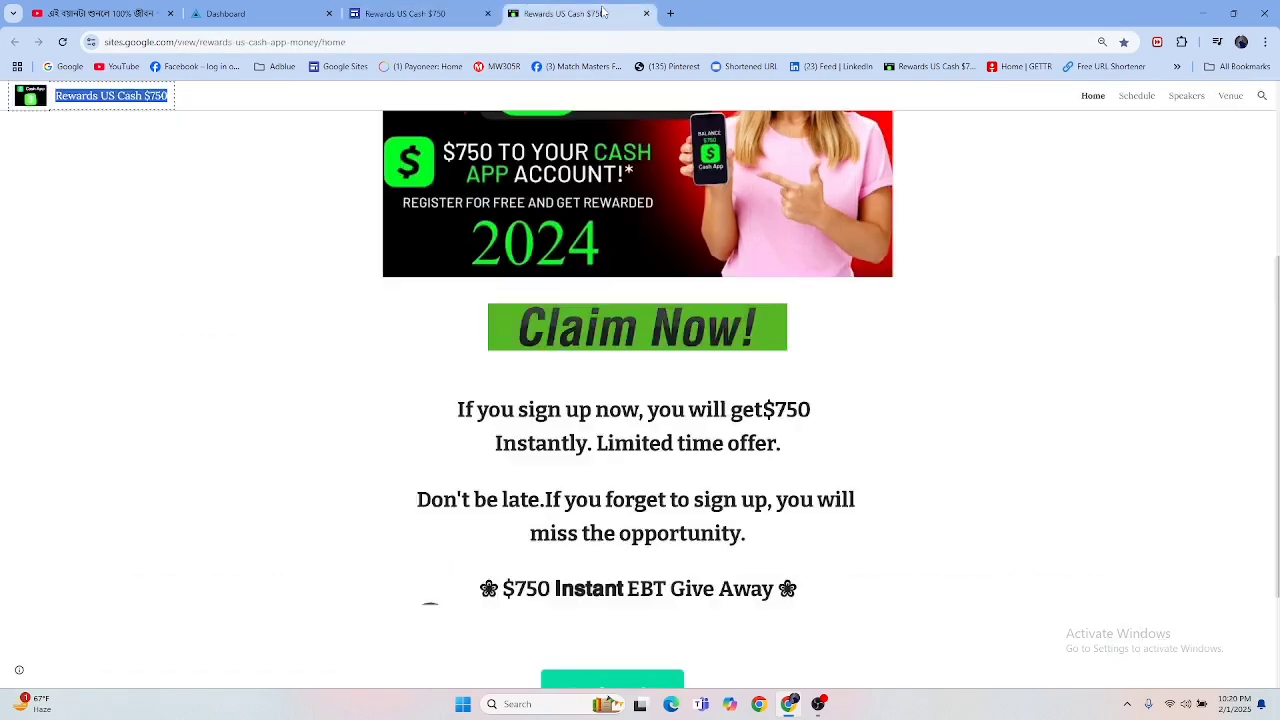
{"action": "scroll", "coordinate": [551, 365], "scroll_direction": "down", "scroll_amount": 2}
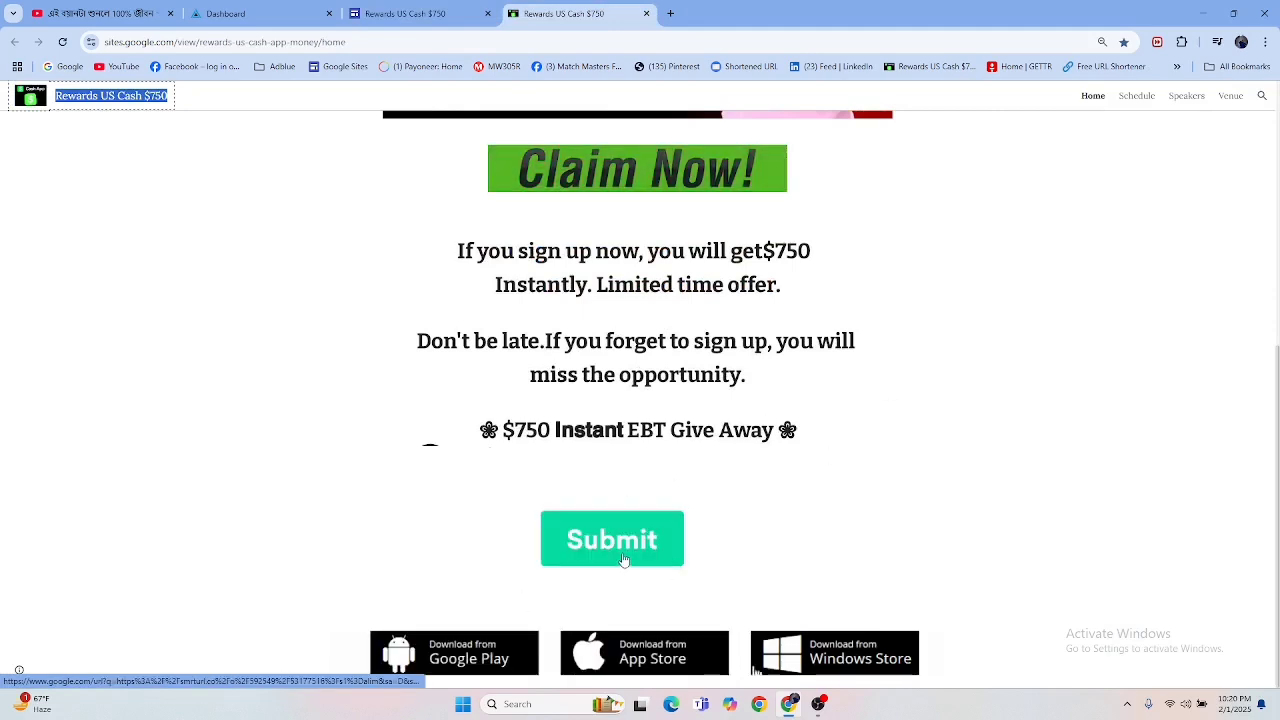
{"action": "left_click", "coordinate": [421, 15]}
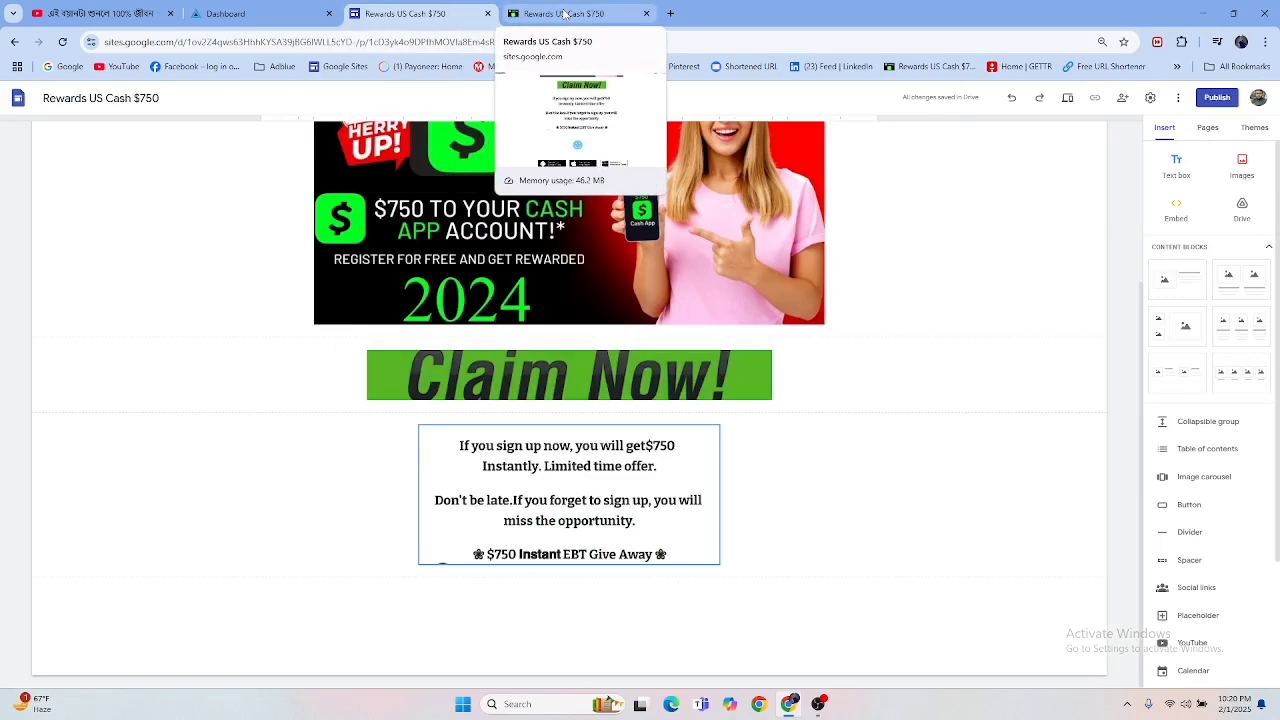
{"action": "double_click", "coordinate": [558, 600]}
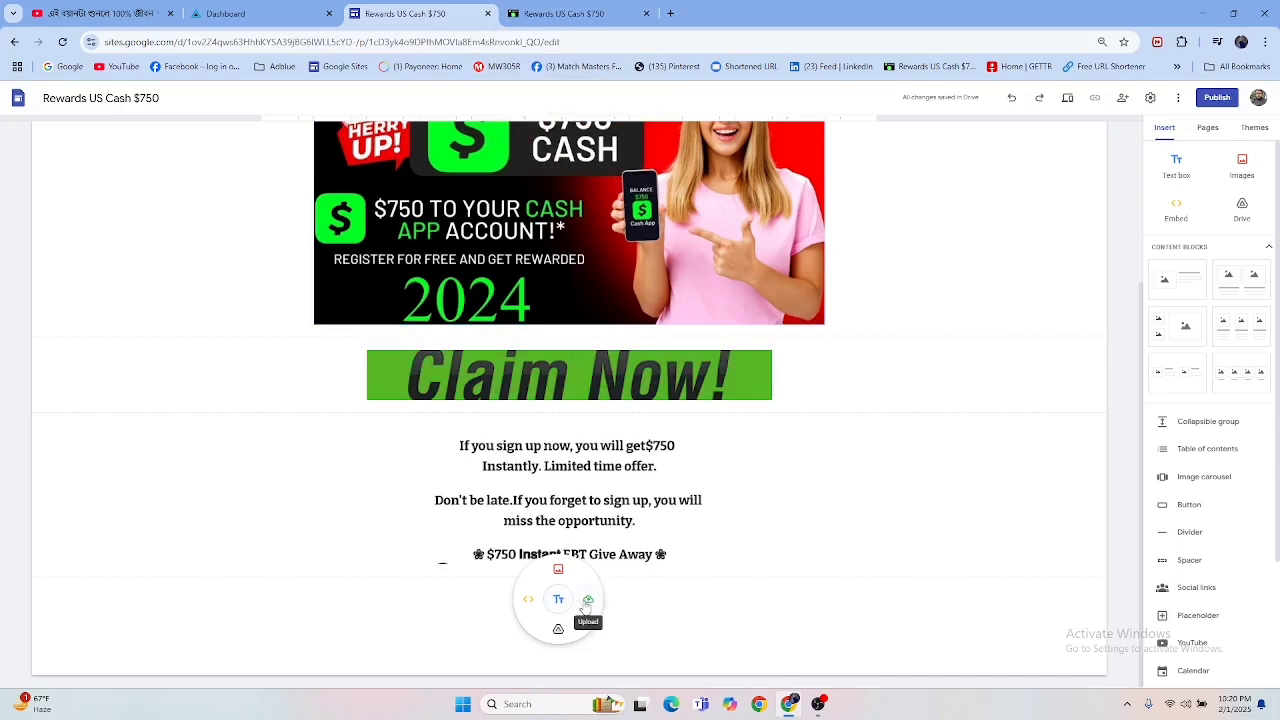
{"action": "left_click", "coordinate": [588, 601]}
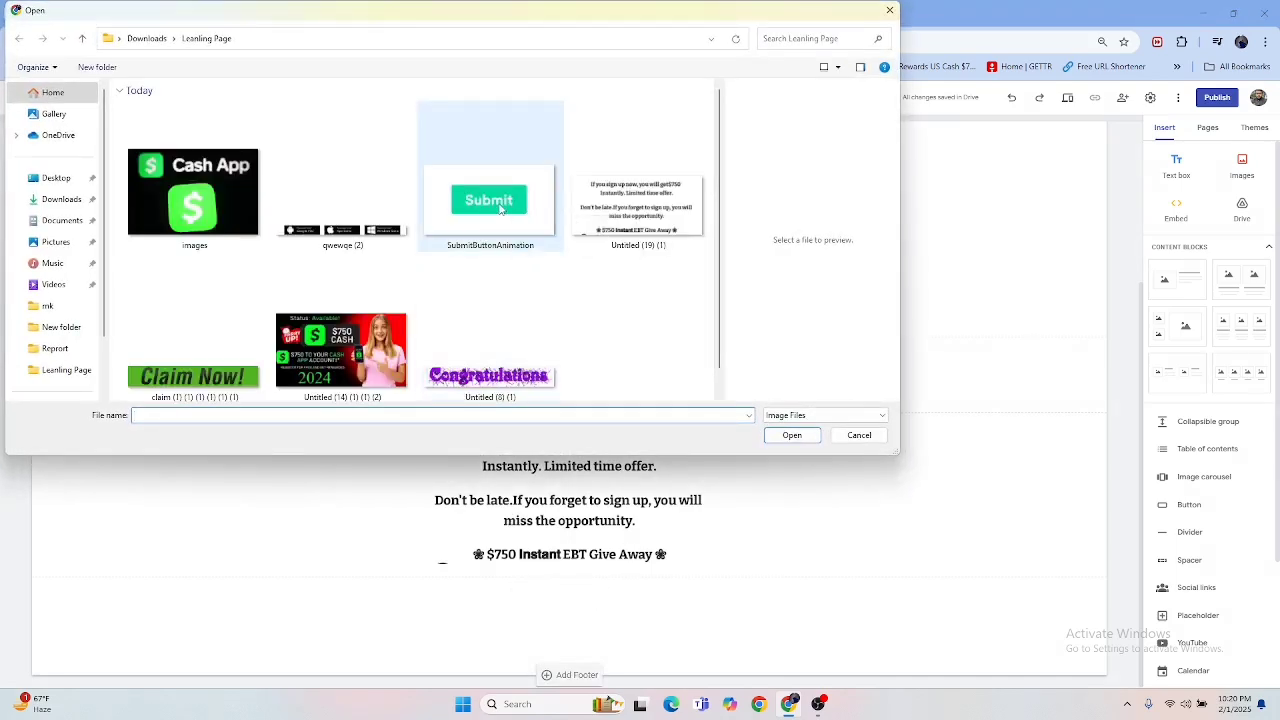
{"action": "double_click", "coordinate": [500, 208]}
{"action": "left_click_drag", "start_coordinate": [420, 515], "coordinate": [580, 526]}
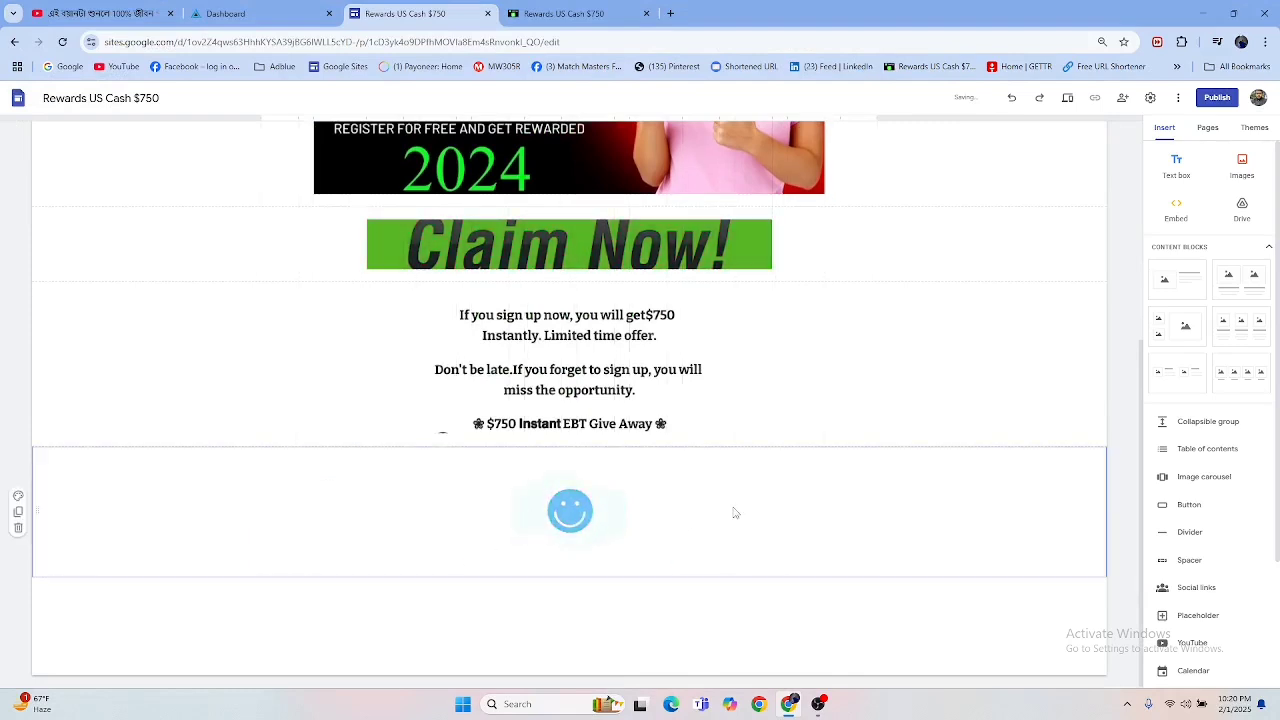
Step: Enlarge the Submit button animation slightly below the sign-up text image
{"action": "left_click", "coordinate": [551, 514]}
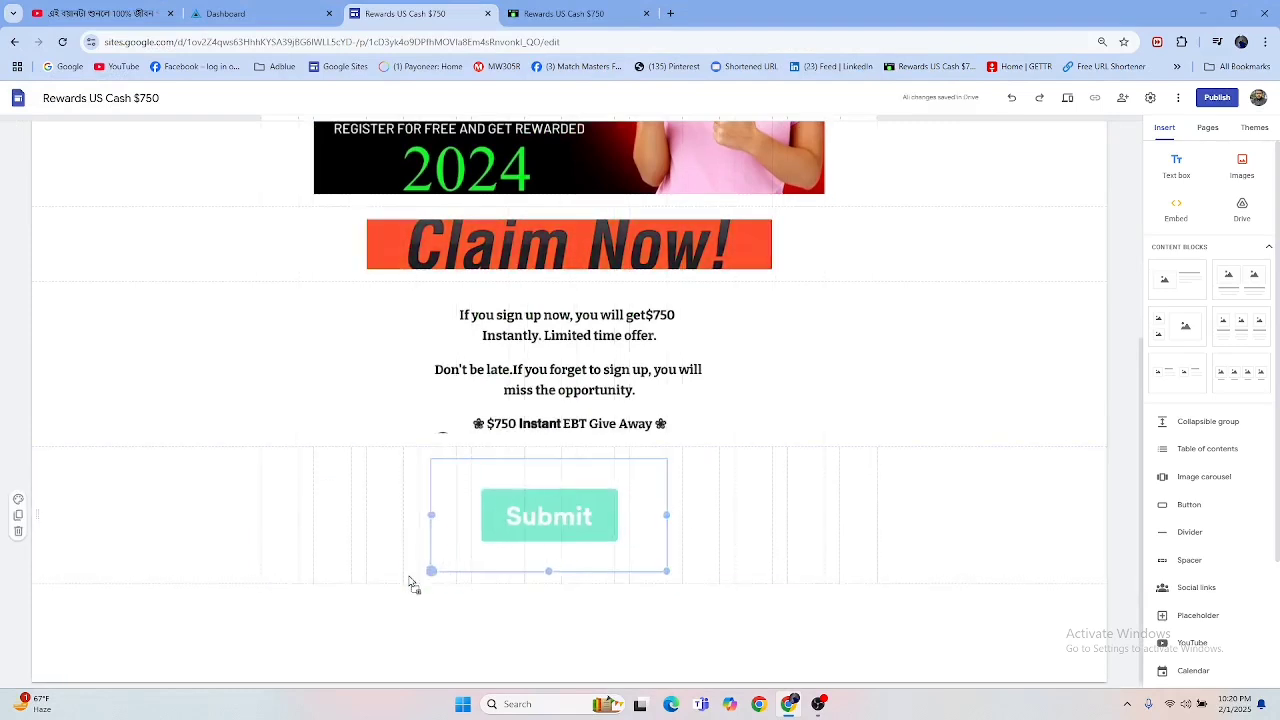
{"action": "left_click_drag", "start_coordinate": [410, 584], "coordinate": [411, 580]}
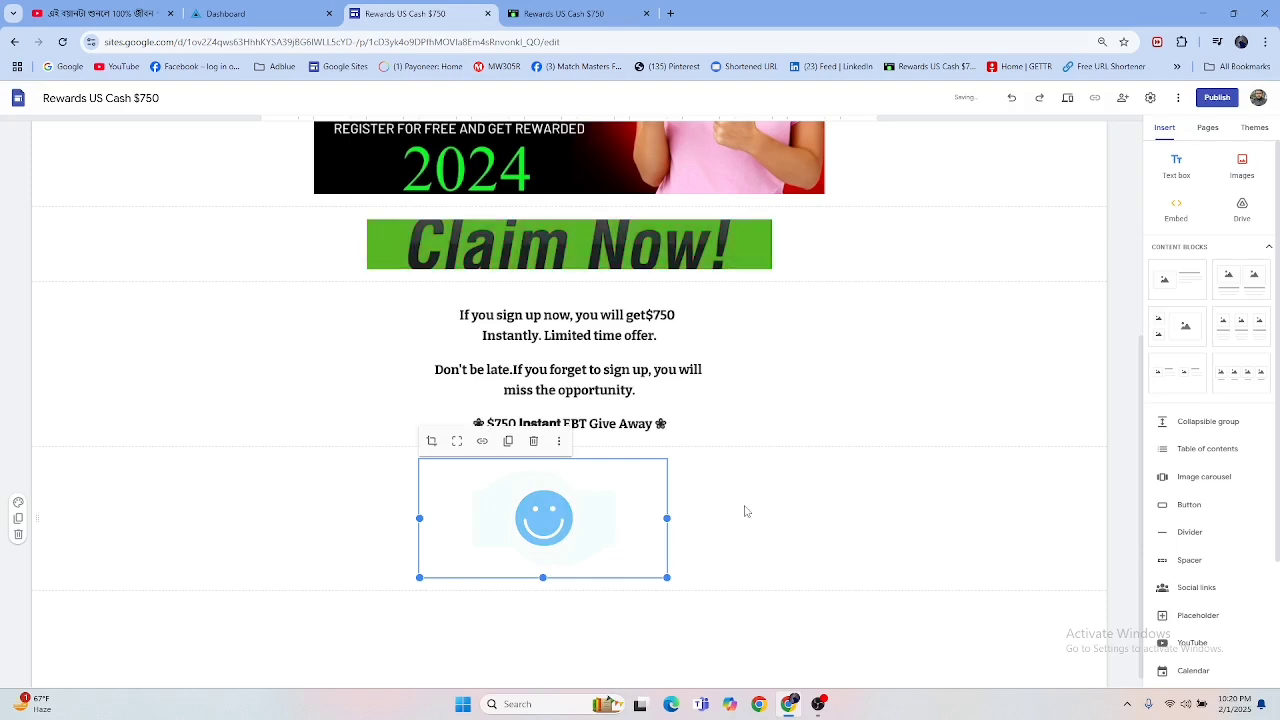
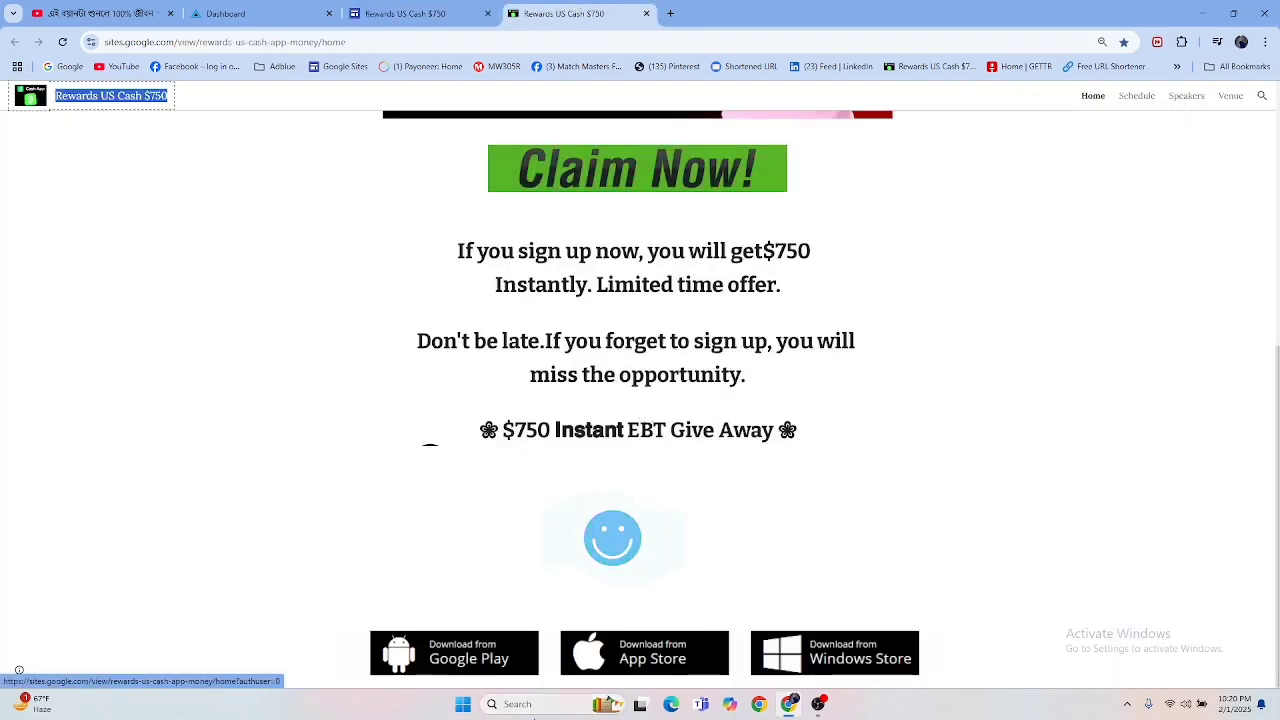
Step: Return to the Rewards US Cash $750 page in the site editor and show the empty area below the Submit animation
{"action": "left_click", "coordinate": [378, 14]}
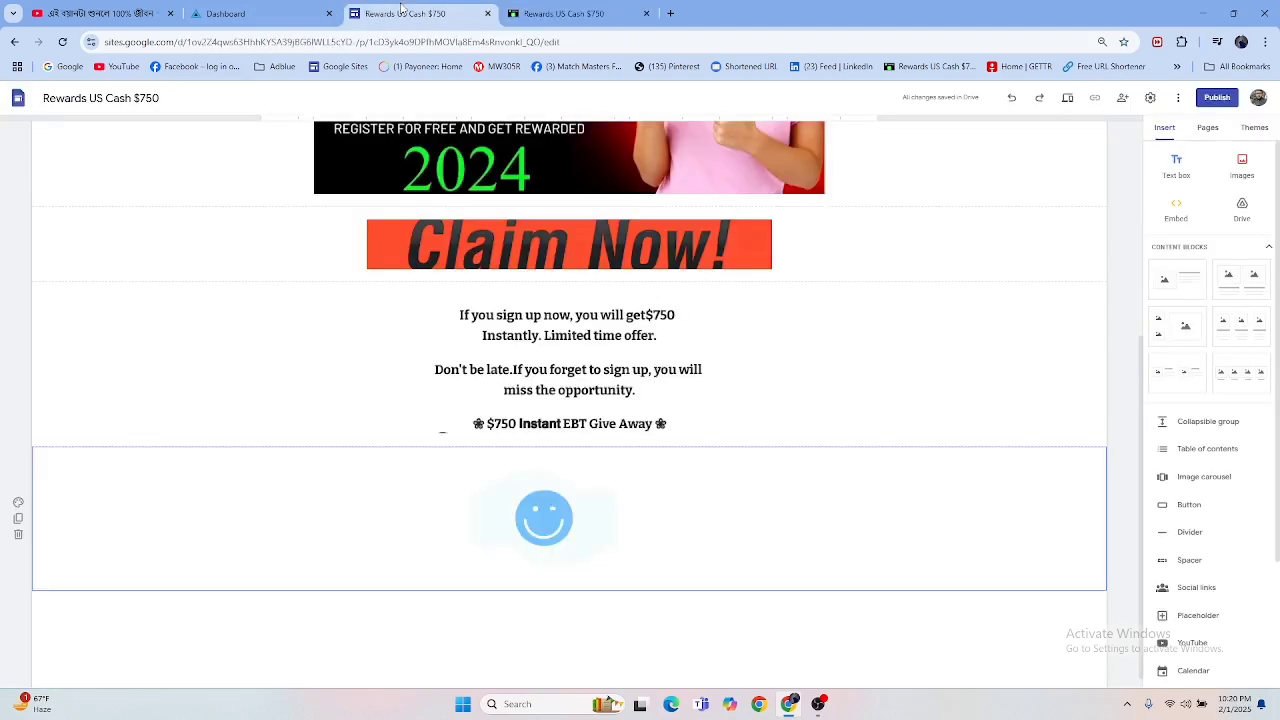
{"action": "scroll", "coordinate": [592, 408], "scroll_direction": "down", "scroll_amount": 1}
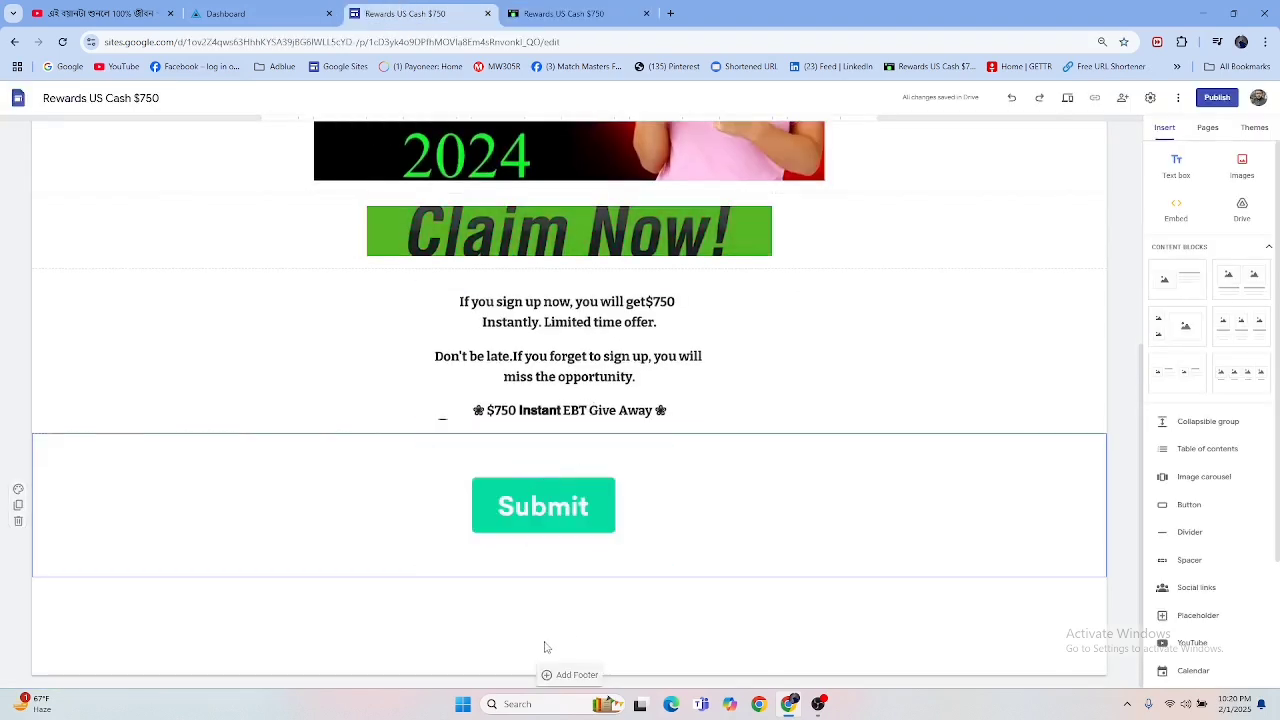
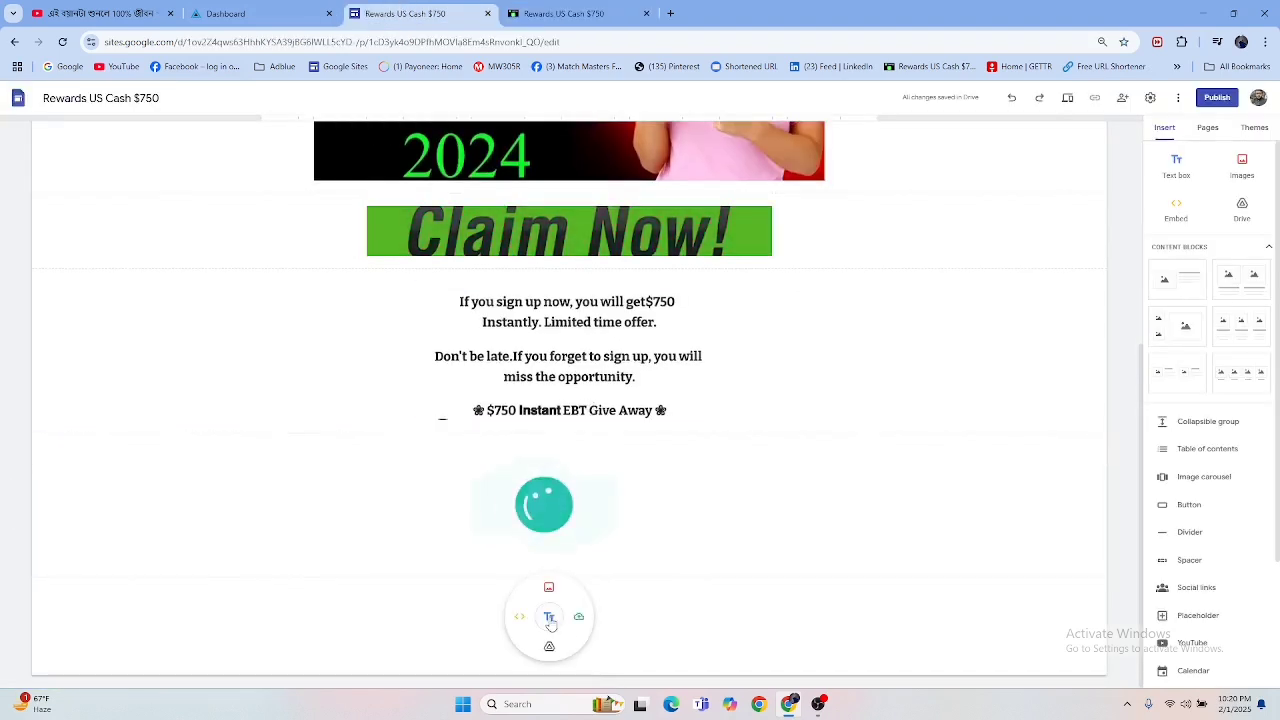
Step: Insert the download-badge image "qwewqe (2)" below the Submit animation and shift it toward the middle of the page
{"action": "left_click", "coordinate": [577, 622]}
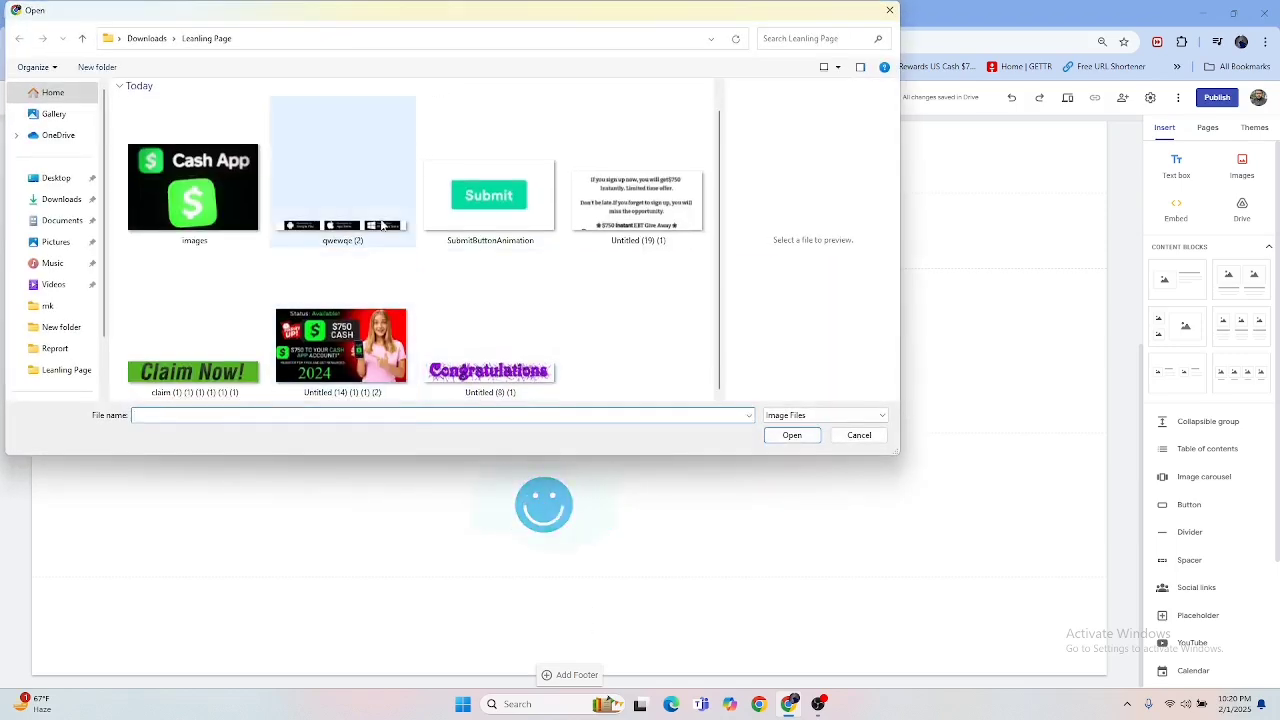
{"action": "double_click", "coordinate": [361, 219]}
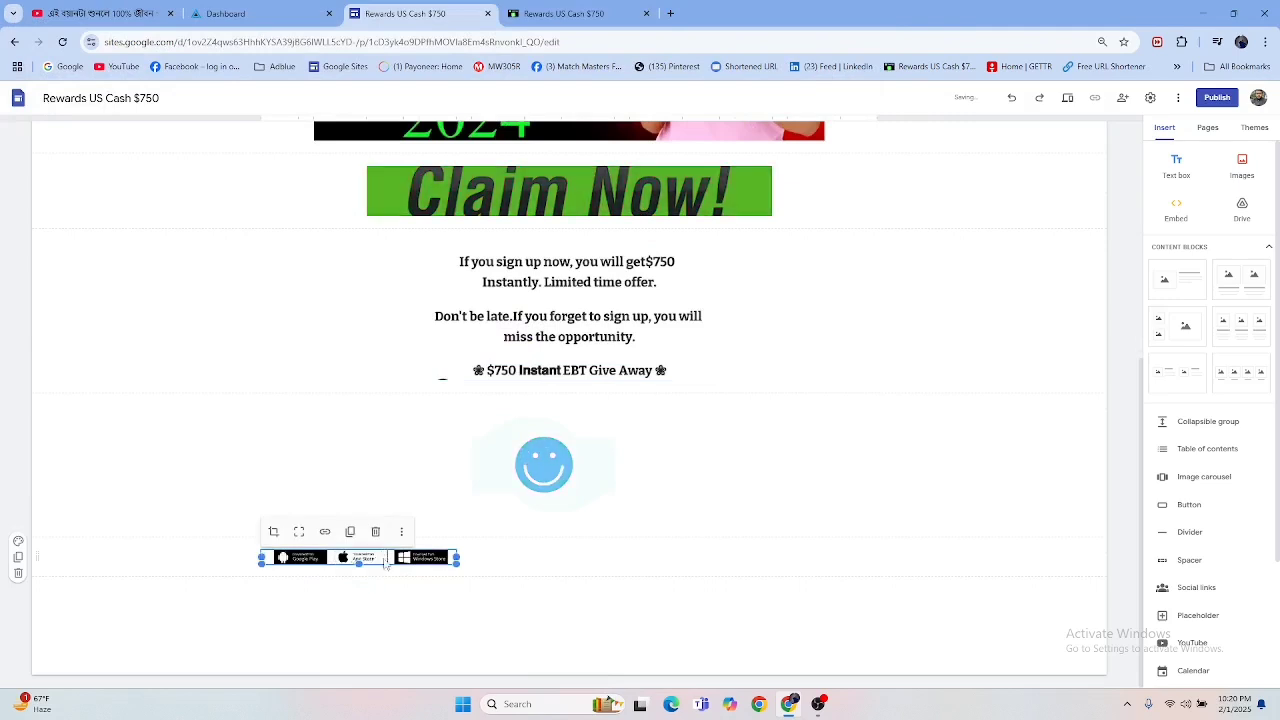
{"action": "left_click_drag", "start_coordinate": [385, 565], "coordinate": [423, 578]}
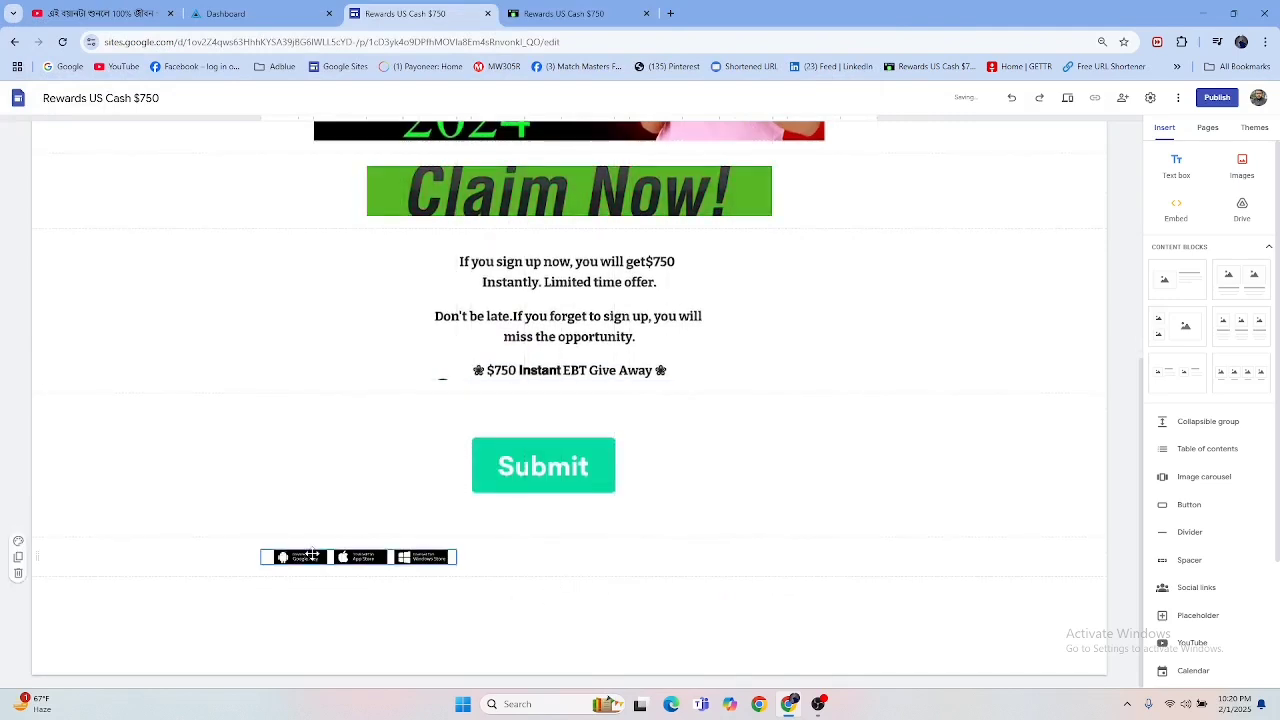
{"action": "left_click_drag", "start_coordinate": [262, 572], "coordinate": [98, 590]}
{"action": "left_click_drag", "start_coordinate": [345, 565], "coordinate": [616, 577]}
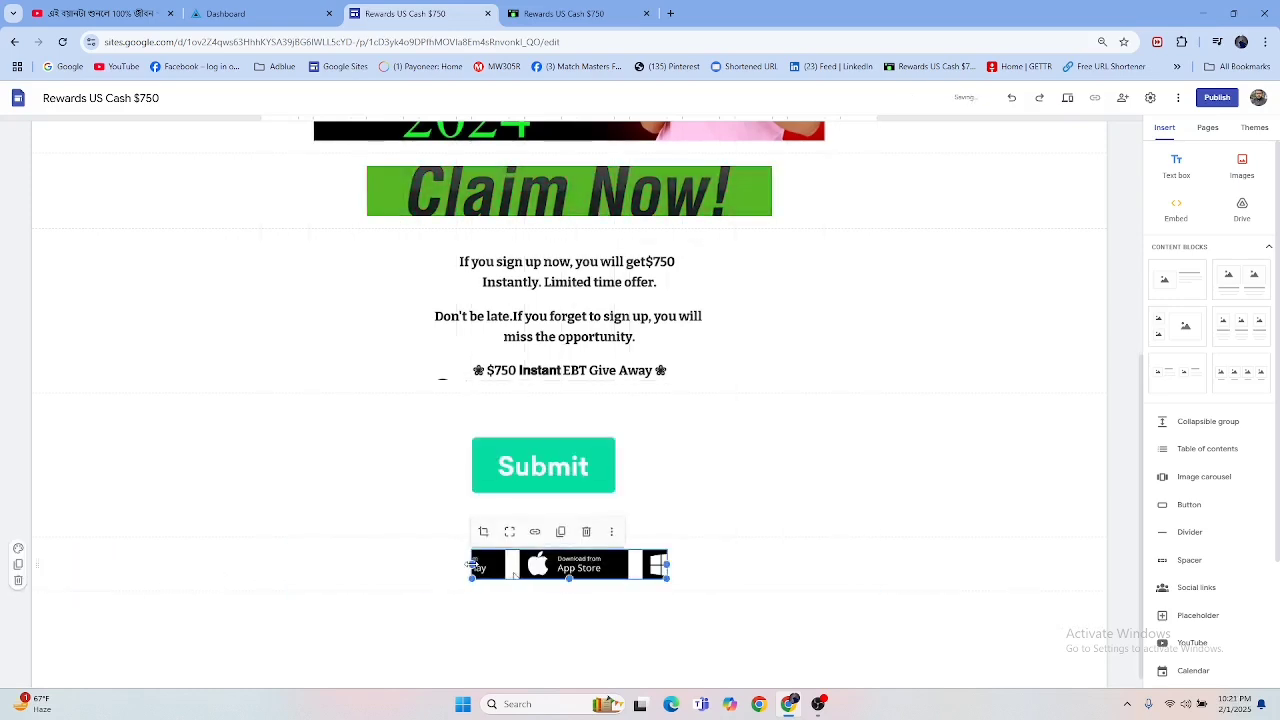
Step: Widen the download-badge image across the content area and increase its height to fit the Google Play, App Store and Windows Store badges
{"action": "left_click_drag", "start_coordinate": [472, 566], "coordinate": [265, 593]}
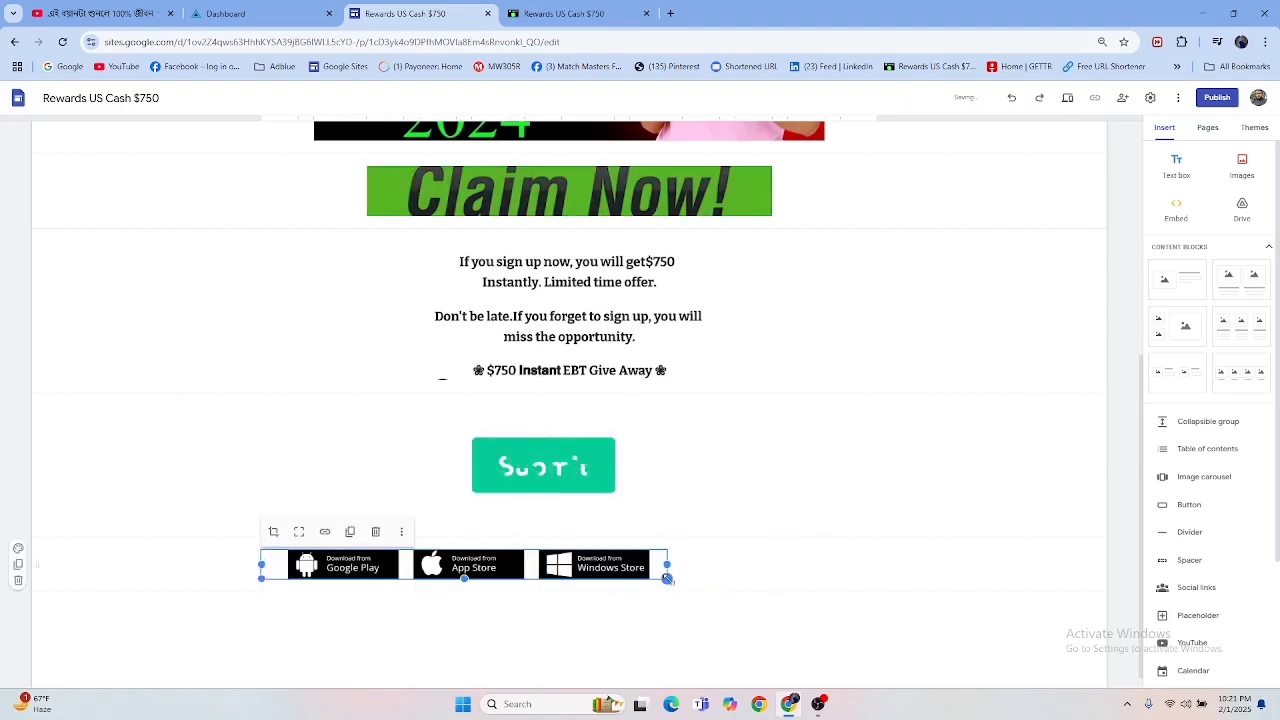
{"action": "left_click_drag", "start_coordinate": [668, 580], "coordinate": [885, 590]}
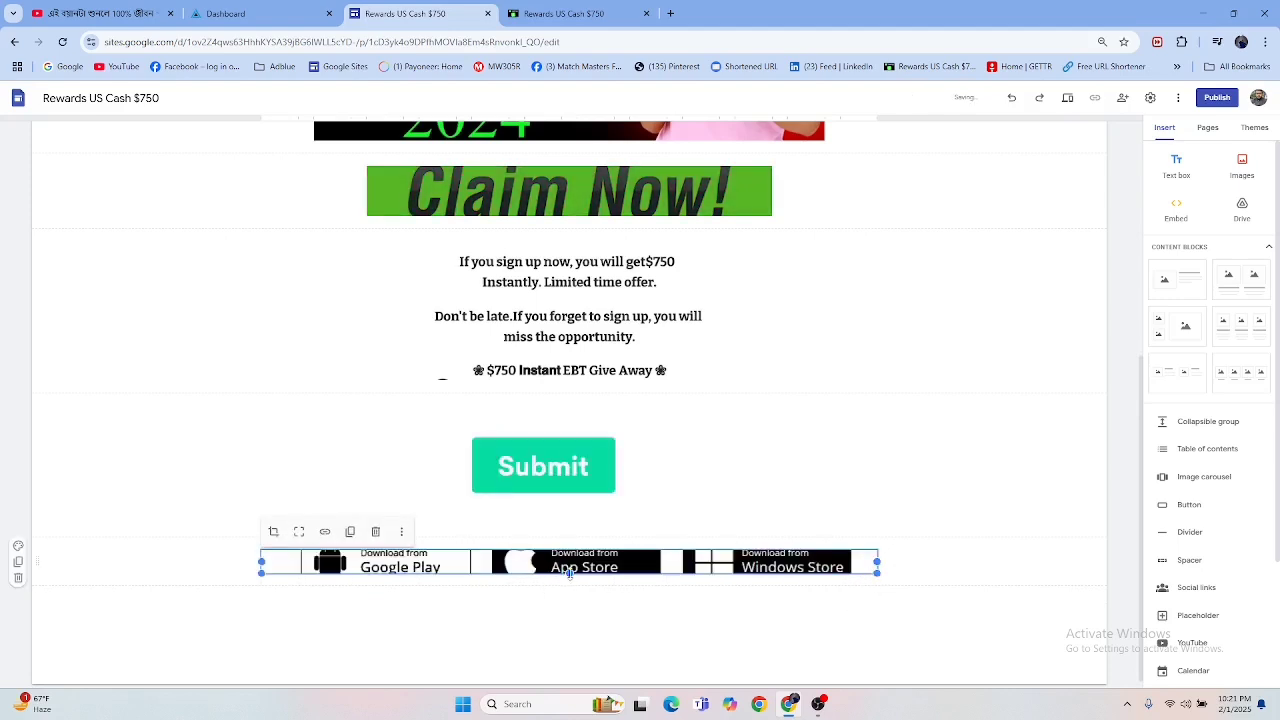
{"action": "left_click_drag", "start_coordinate": [570, 575], "coordinate": [580, 610]}
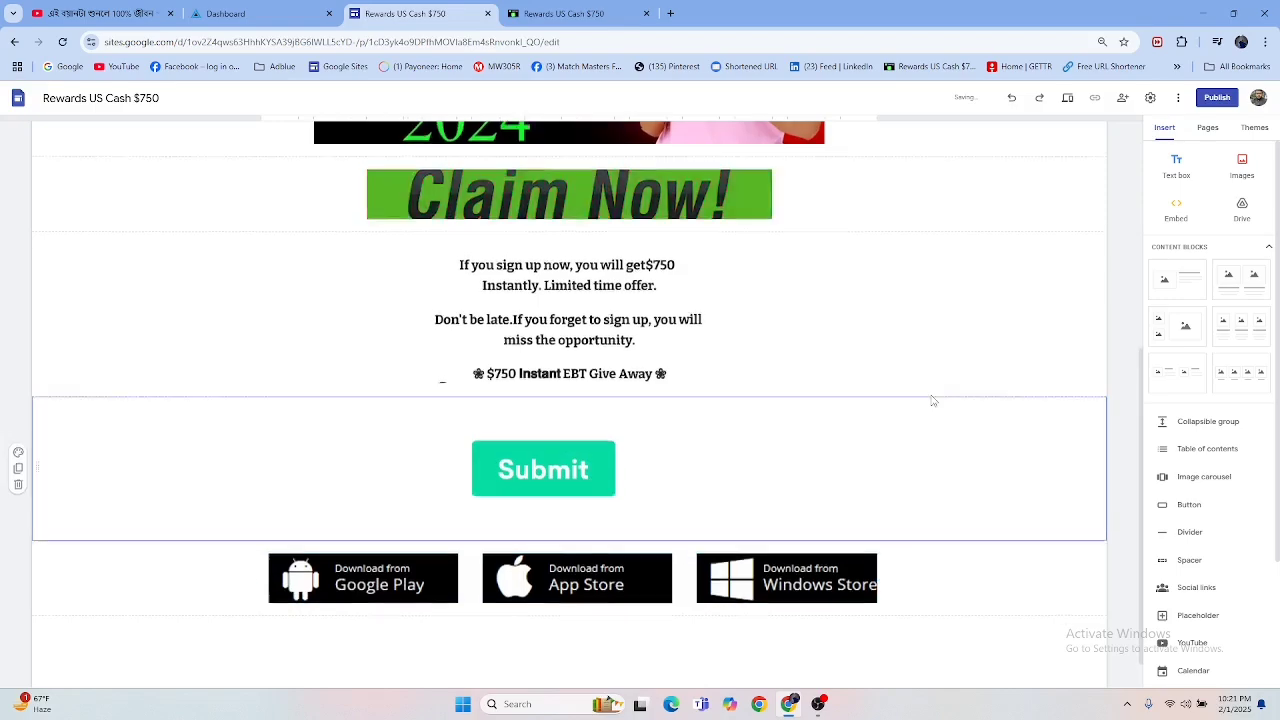
Step: Compare the rebuilt page with the published reference page, look at the AdBlueMedia dashboard and return to the site editor
{"action": "scroll", "coordinate": [931, 400], "scroll_direction": "up", "scroll_amount": 5}
{"action": "scroll", "coordinate": [931, 389], "scroll_direction": "down", "scroll_amount": 5}
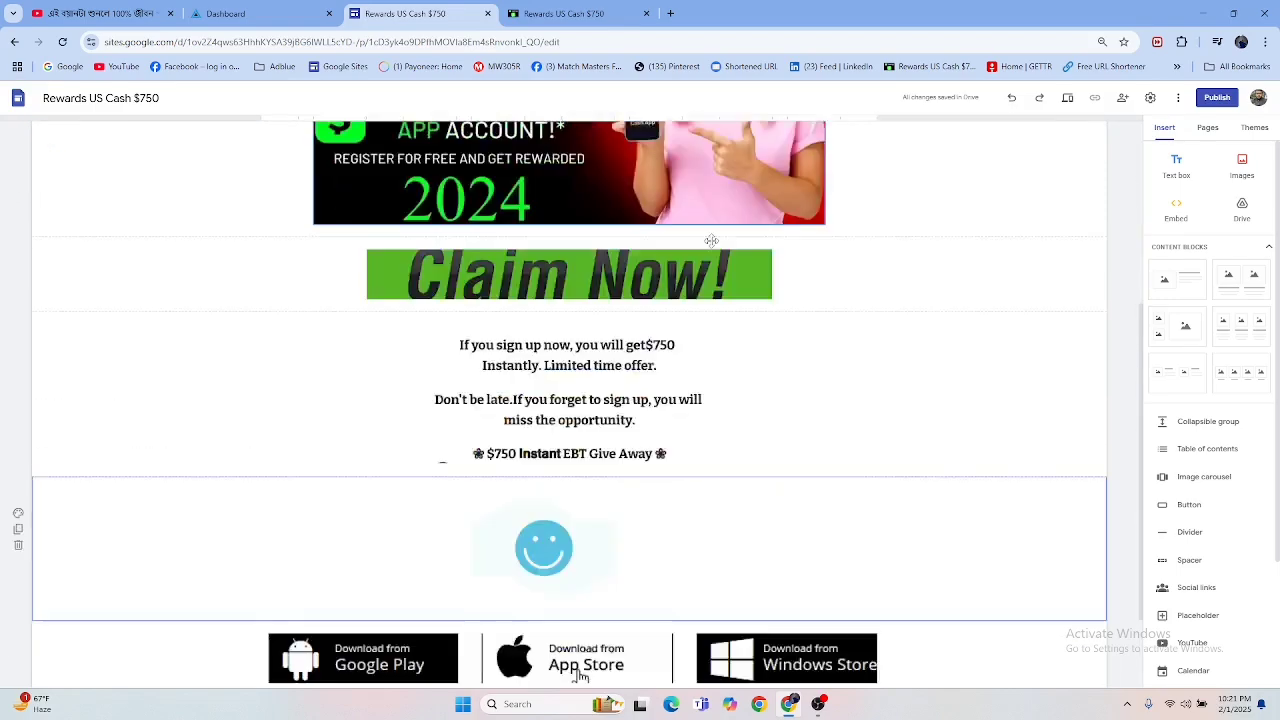
{"action": "left_click", "coordinate": [597, 14]}
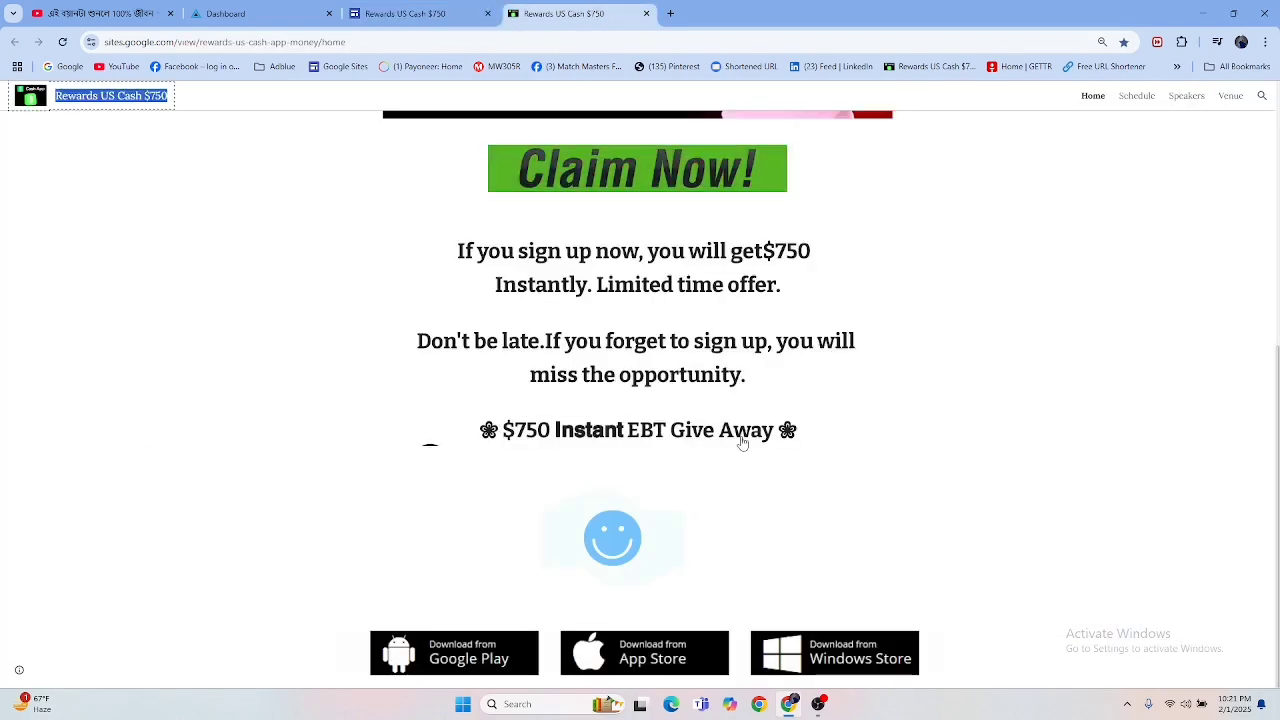
{"action": "scroll", "coordinate": [742, 443], "scroll_direction": "up", "scroll_amount": 5}
{"action": "left_click", "coordinate": [420, 14]}
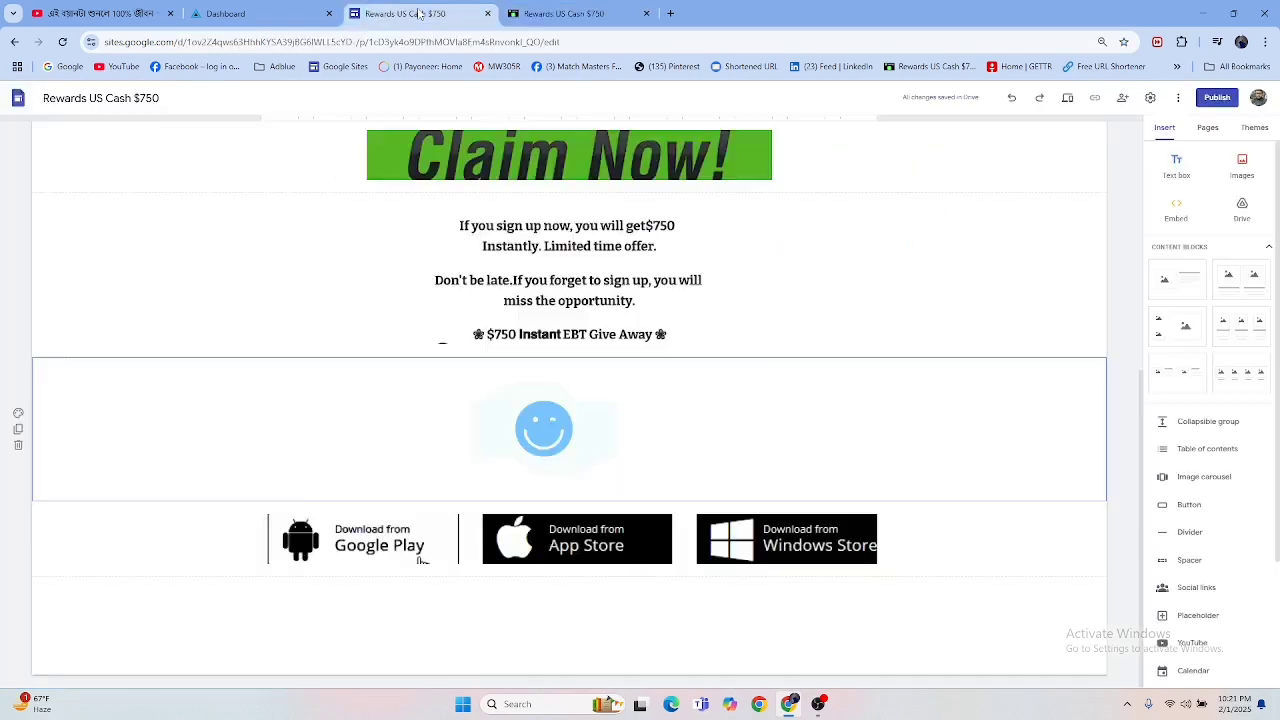
{"action": "scroll", "coordinate": [636, 316], "scroll_direction": "up", "scroll_amount": 5}
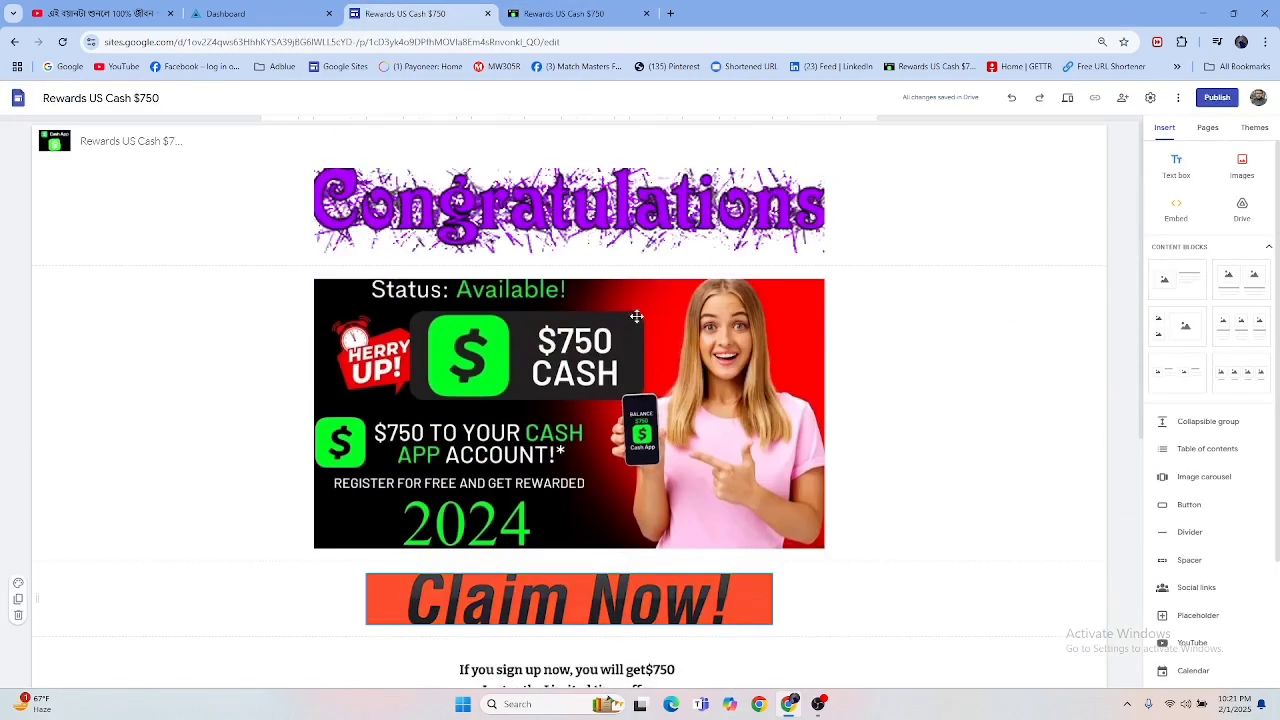
{"action": "left_click", "coordinate": [225, 14]}
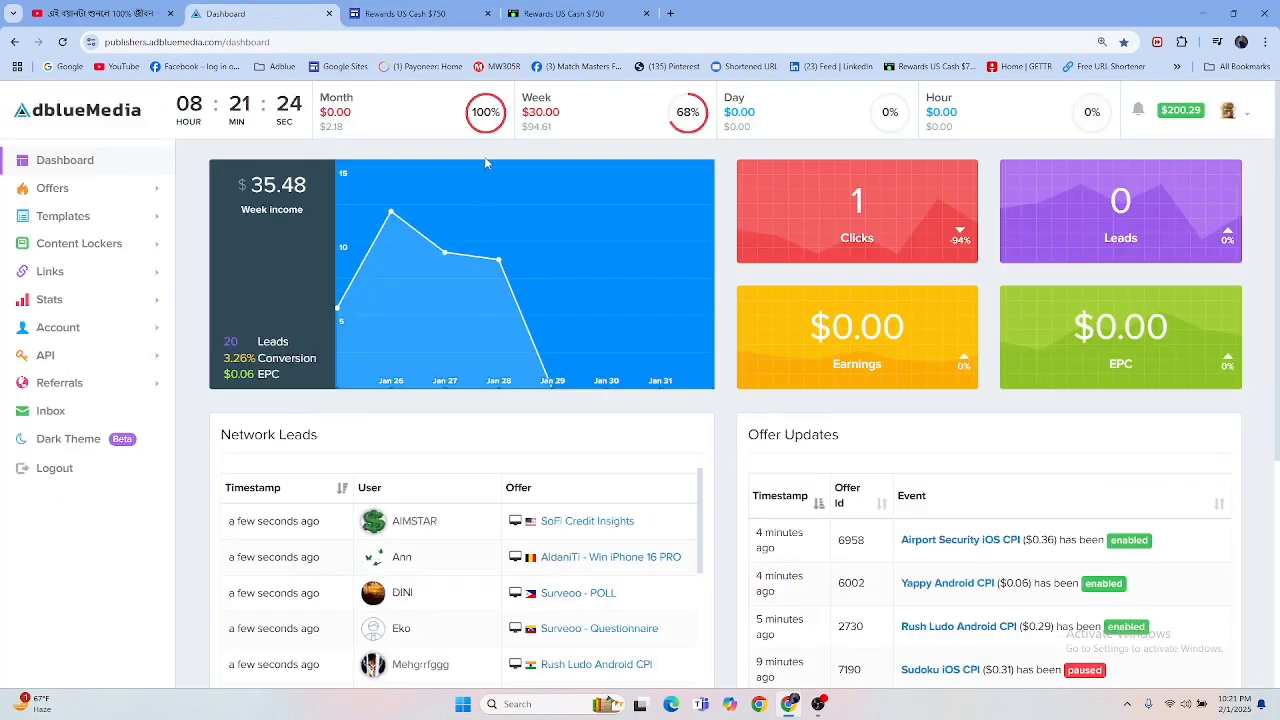
{"action": "left_click", "coordinate": [407, 13]}
{"action": "scroll", "coordinate": [519, 335], "scroll_direction": "down", "scroll_amount": 3}
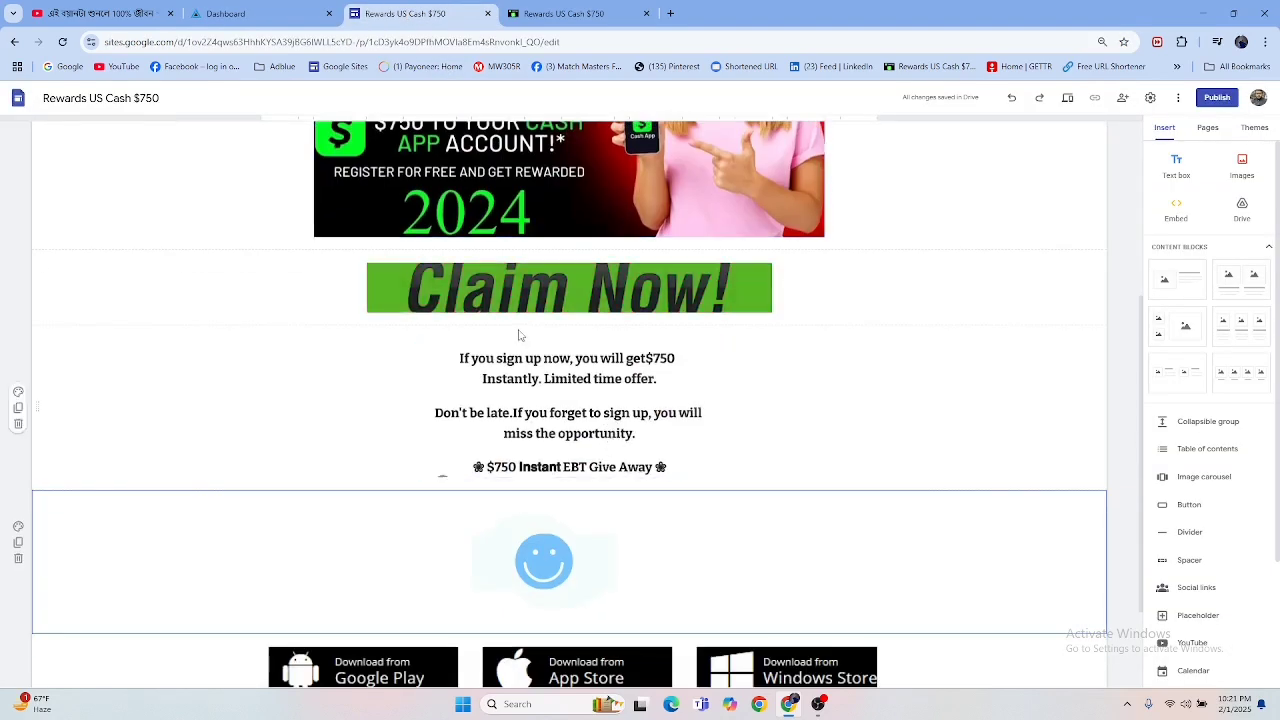
{"action": "left_click", "coordinate": [524, 287]}
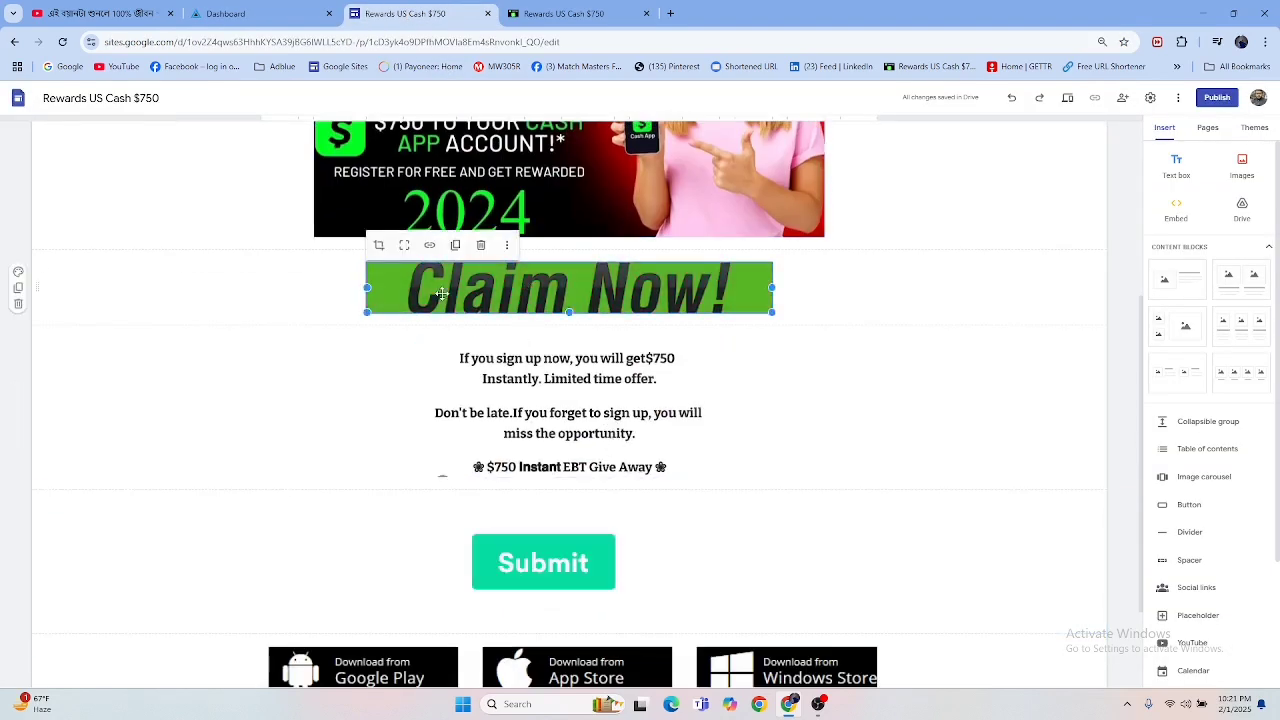
{"action": "double_click", "coordinate": [558, 289]}
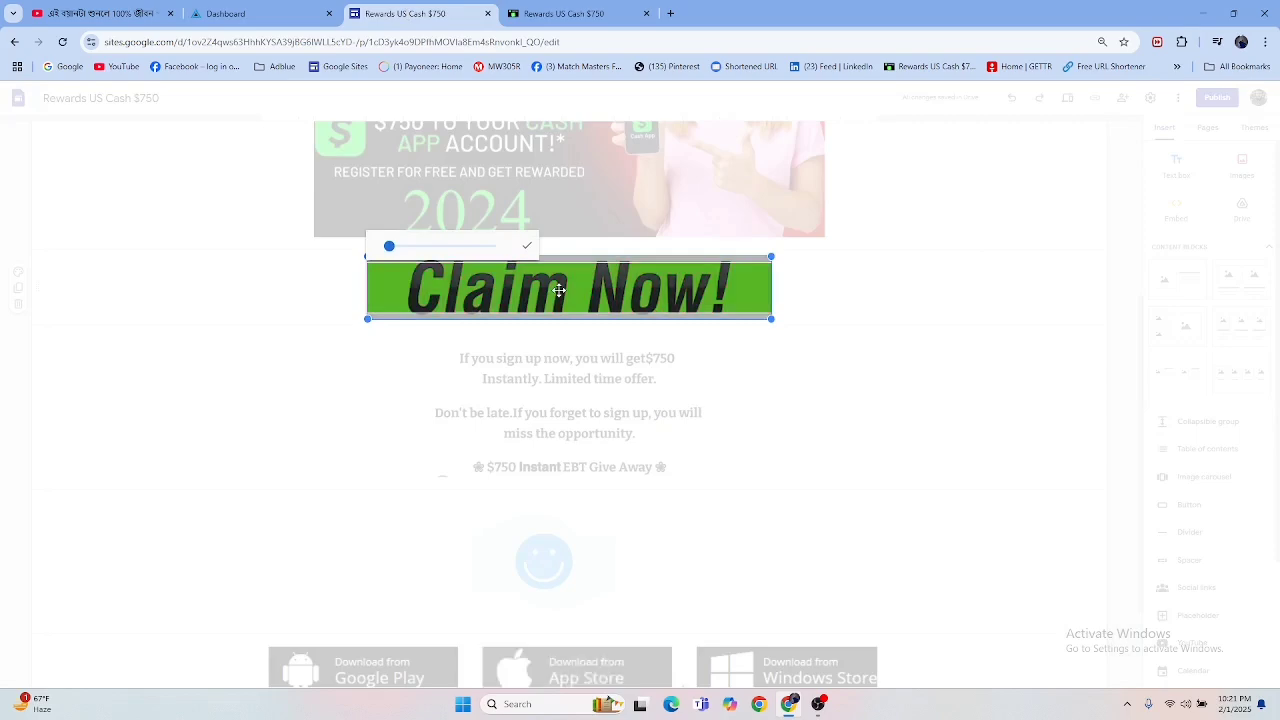
{"action": "left_click", "coordinate": [1038, 366]}
{"action": "double_click", "coordinate": [643, 292]}
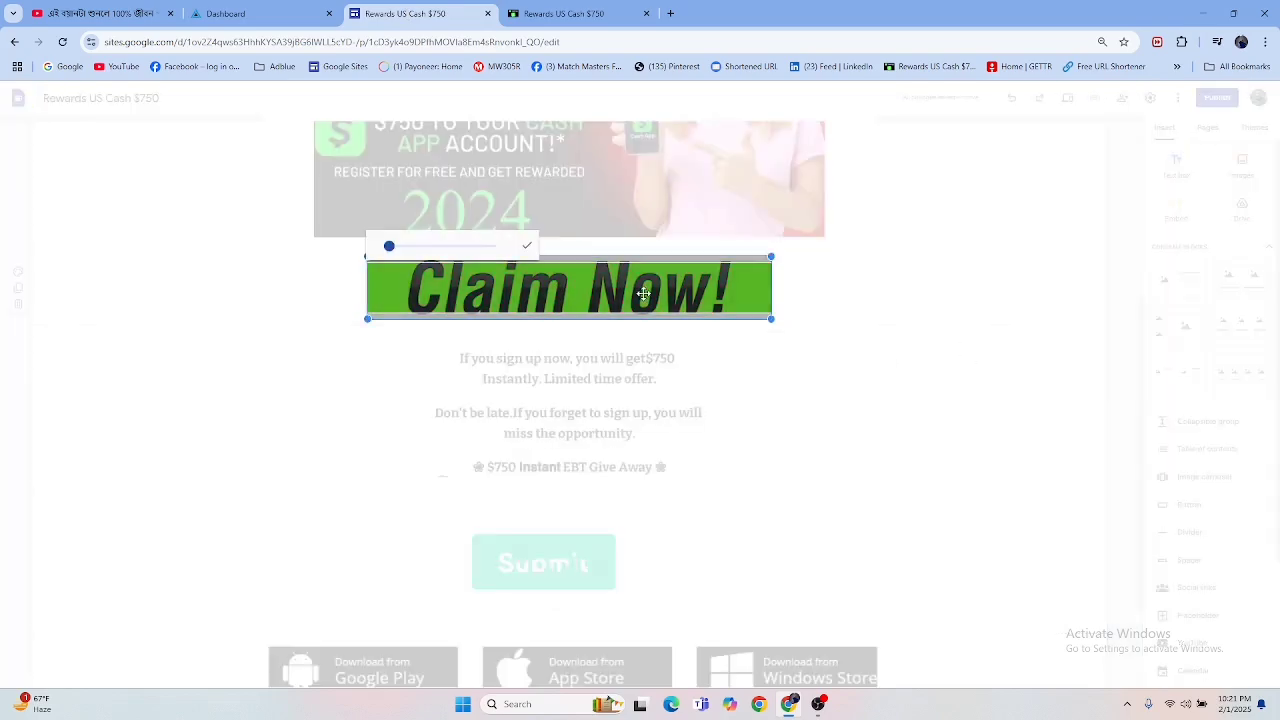
{"action": "left_click", "coordinate": [407, 326]}
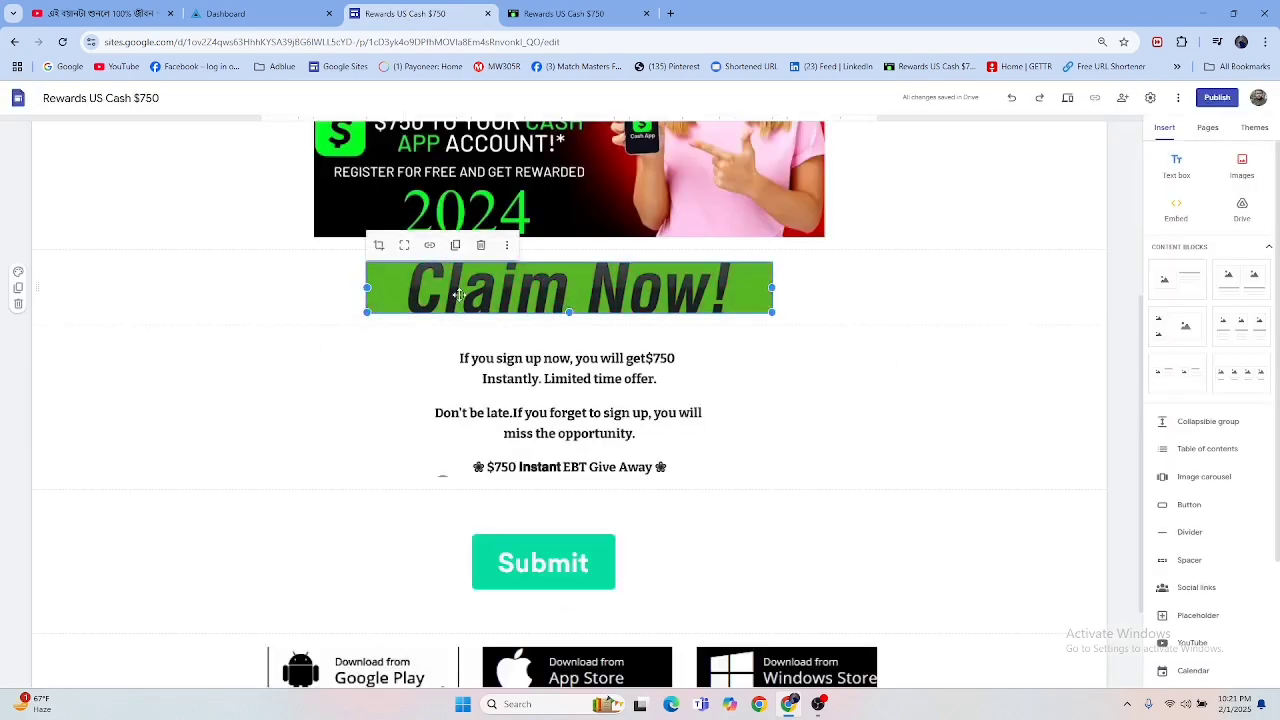
Step: Open the link field of the Claim Now! image and close it without adding a link
{"action": "left_click", "coordinate": [430, 246]}
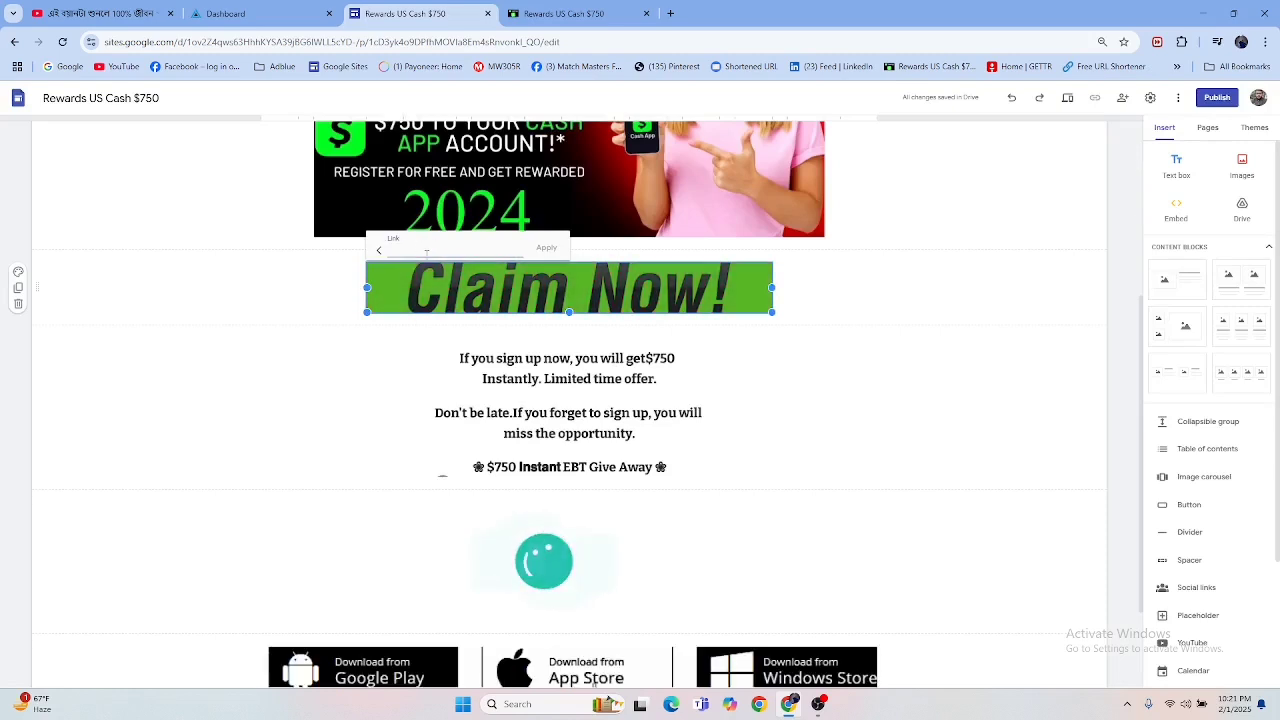
{"action": "left_click", "coordinate": [783, 418]}
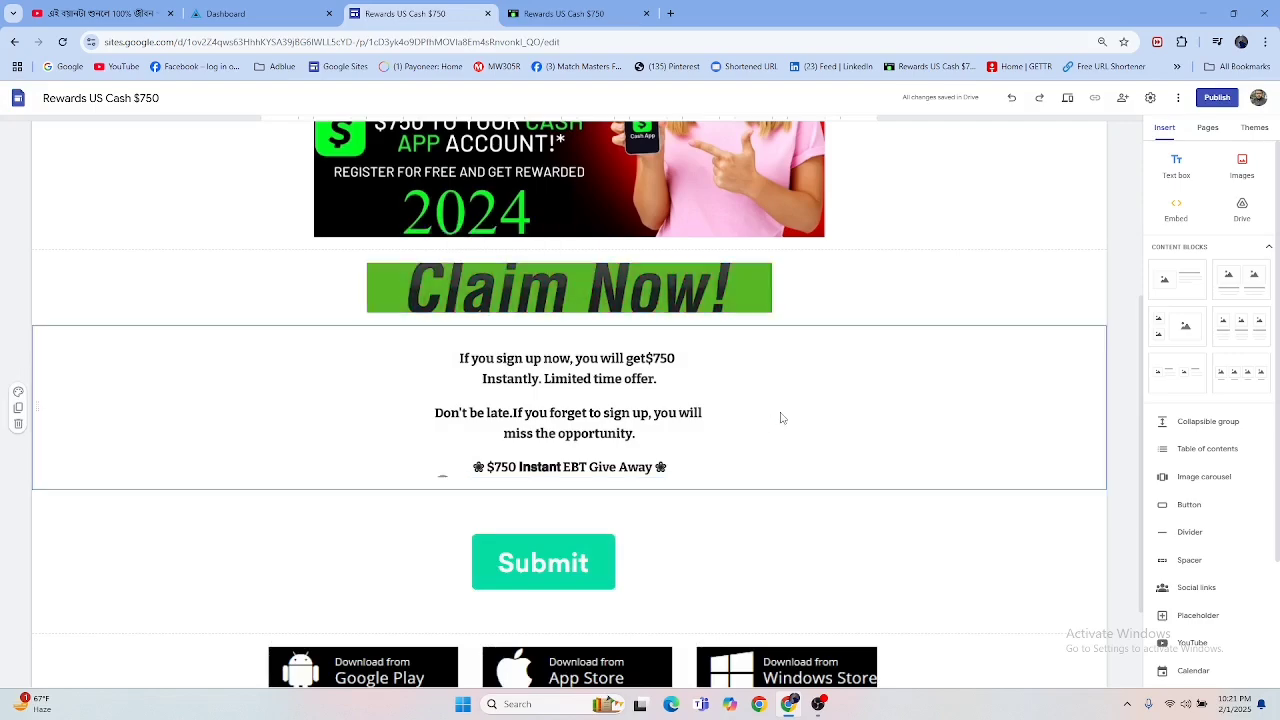
Step: Check the Claim Now! and text section on the published reference page against the one in the editor
{"action": "scroll", "coordinate": [641, 258], "scroll_direction": "up", "scroll_amount": 3}
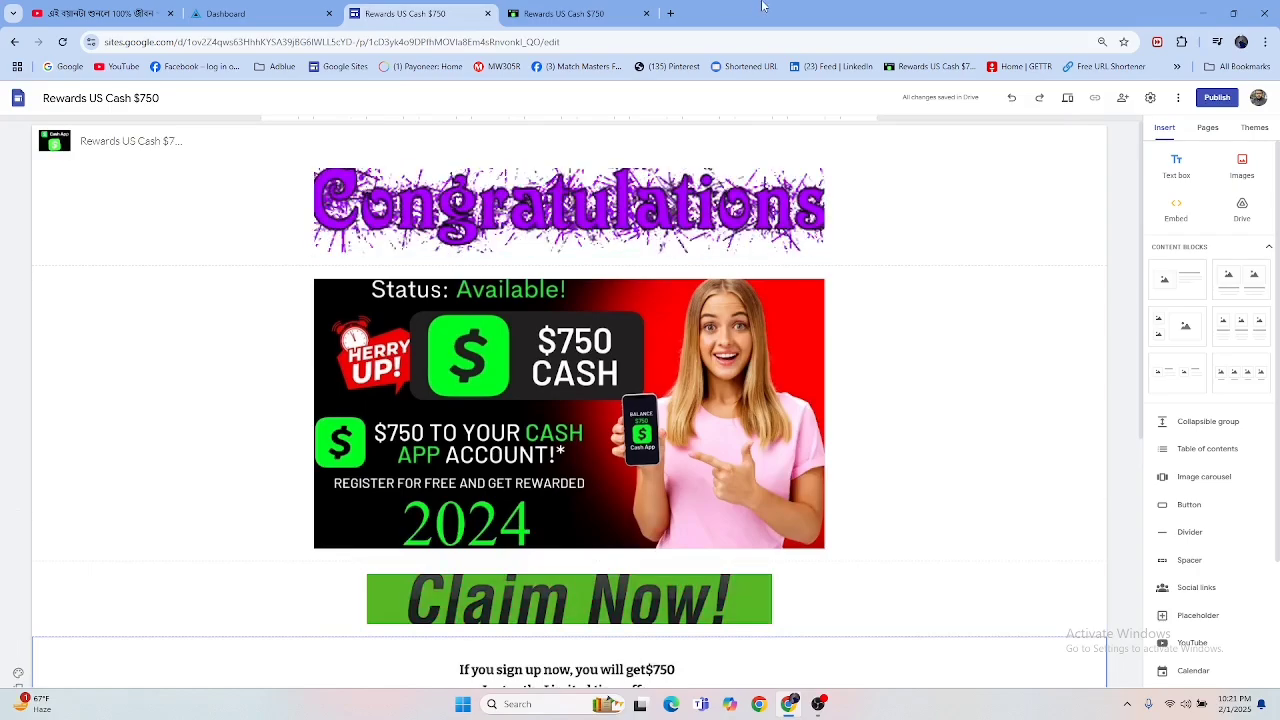
{"action": "left_click", "coordinate": [586, 12]}
{"action": "scroll", "coordinate": [671, 423], "scroll_direction": "down", "scroll_amount": 3}
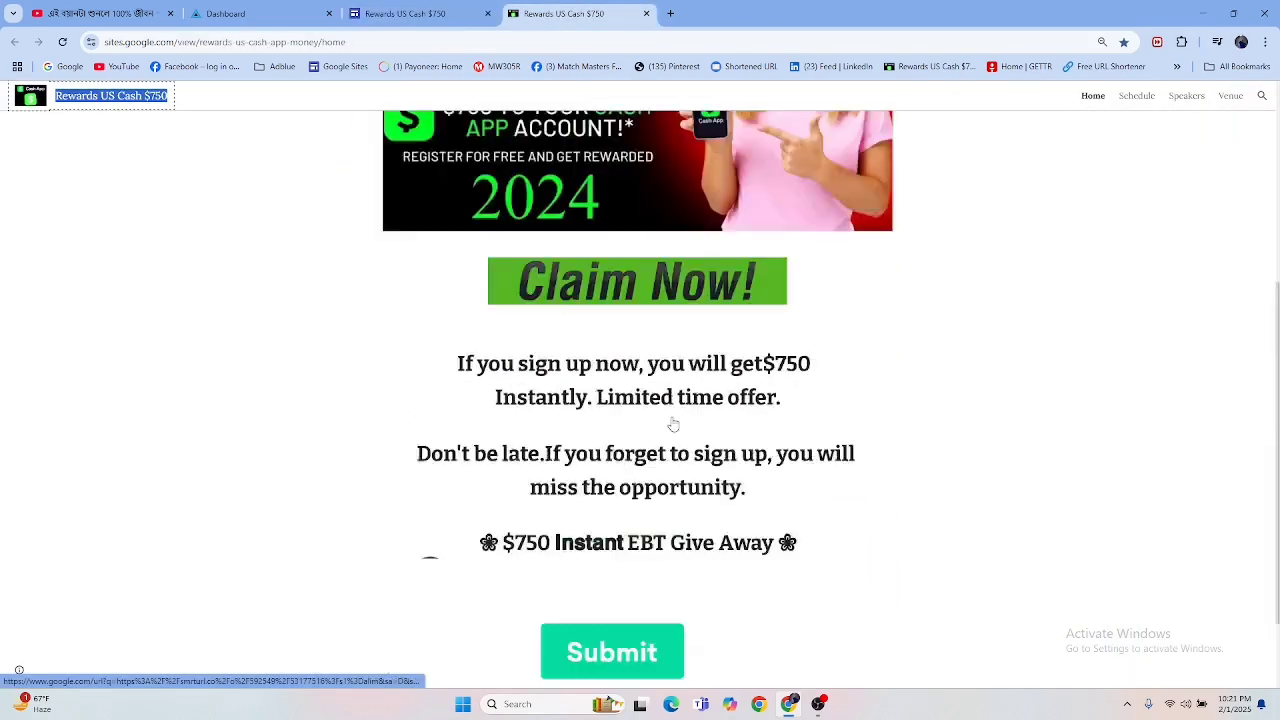
{"action": "scroll", "coordinate": [671, 423], "scroll_direction": "up", "scroll_amount": 3}
{"action": "left_click", "coordinate": [424, 12]}
{"action": "scroll", "coordinate": [598, 382], "scroll_direction": "down", "scroll_amount": 5}
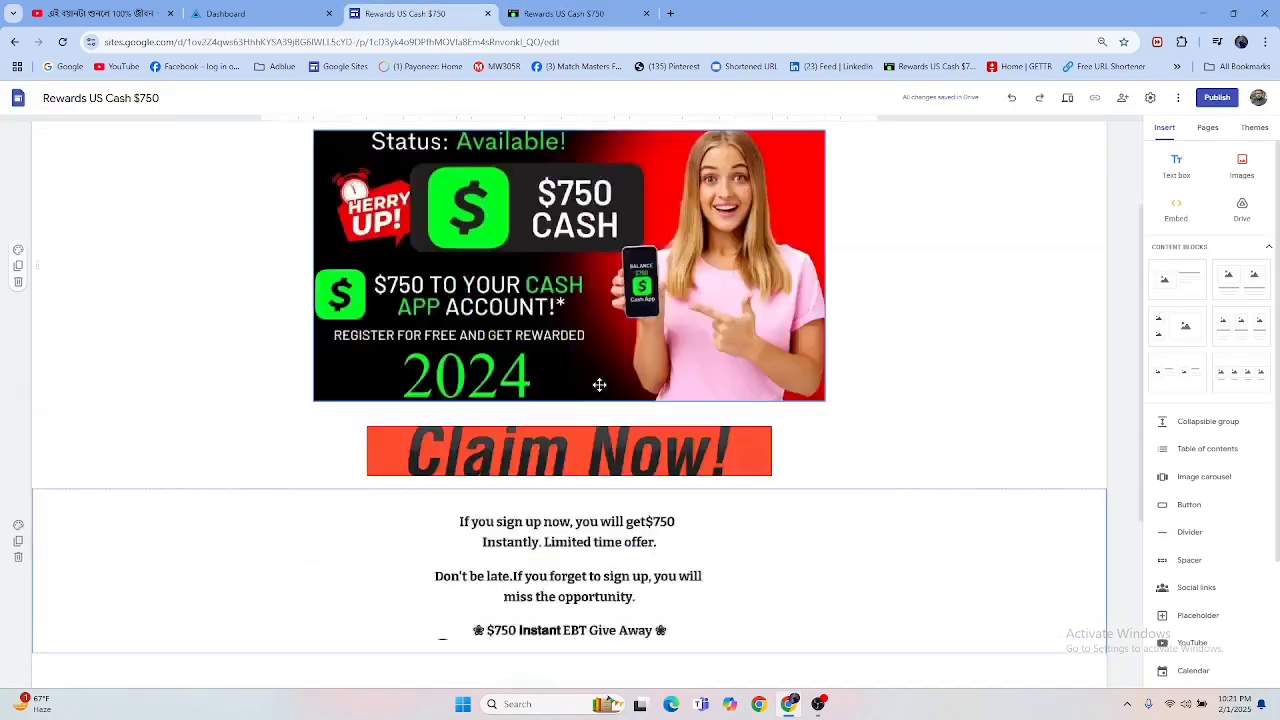
{"action": "scroll", "coordinate": [600, 385], "scroll_direction": "up", "scroll_amount": 5}
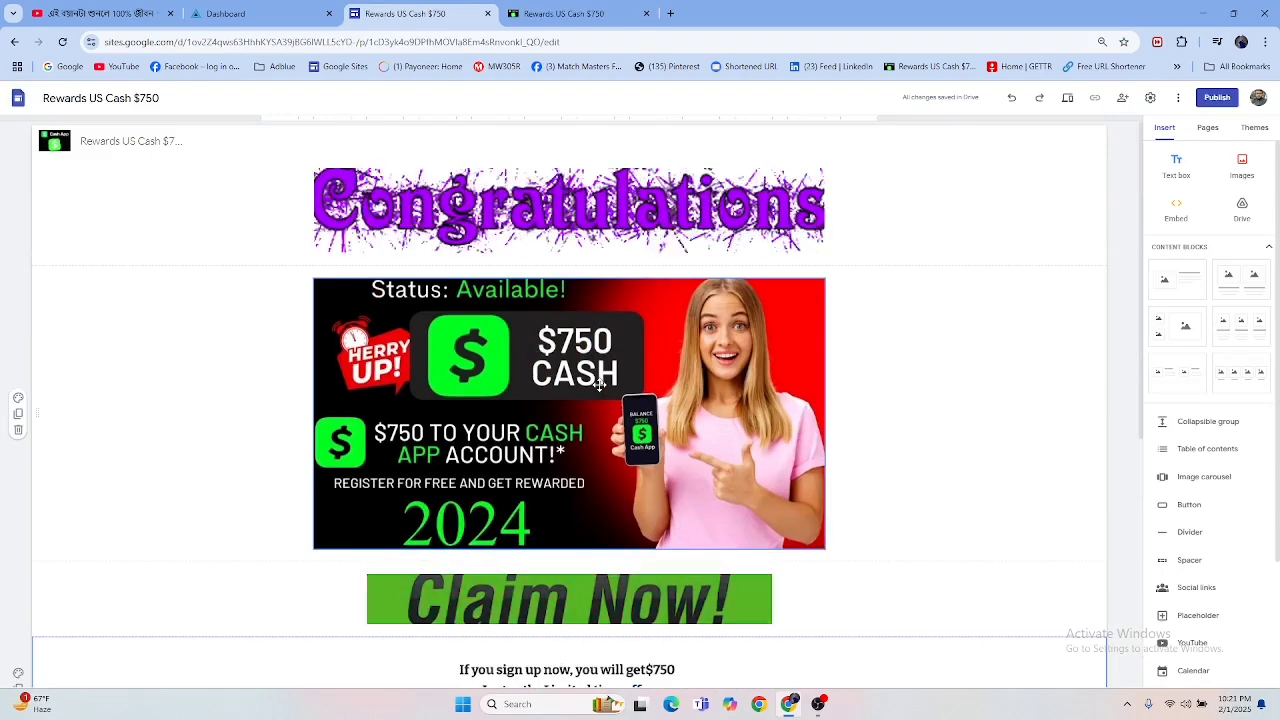
Step: Preview the site in large-screen, tablet and phone layouts, look through the phone version and exit the preview
{"action": "left_click", "coordinate": [1067, 99]}
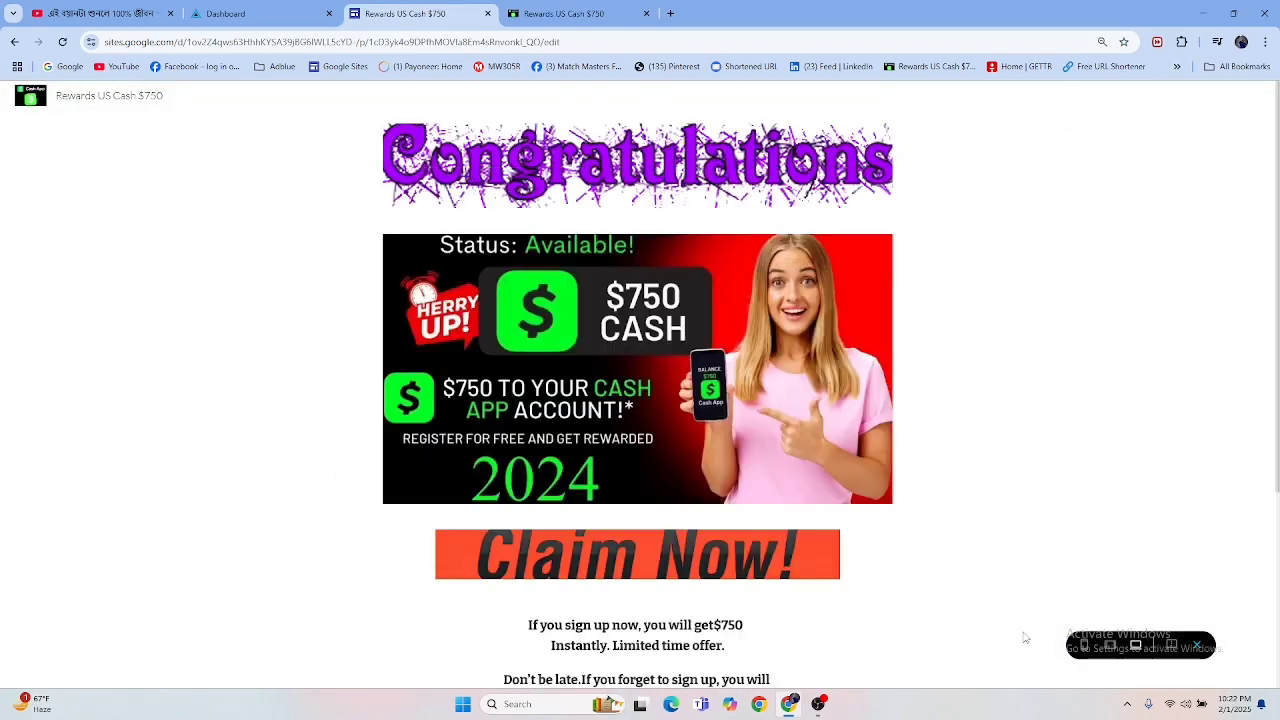
{"action": "left_click", "coordinate": [1112, 646]}
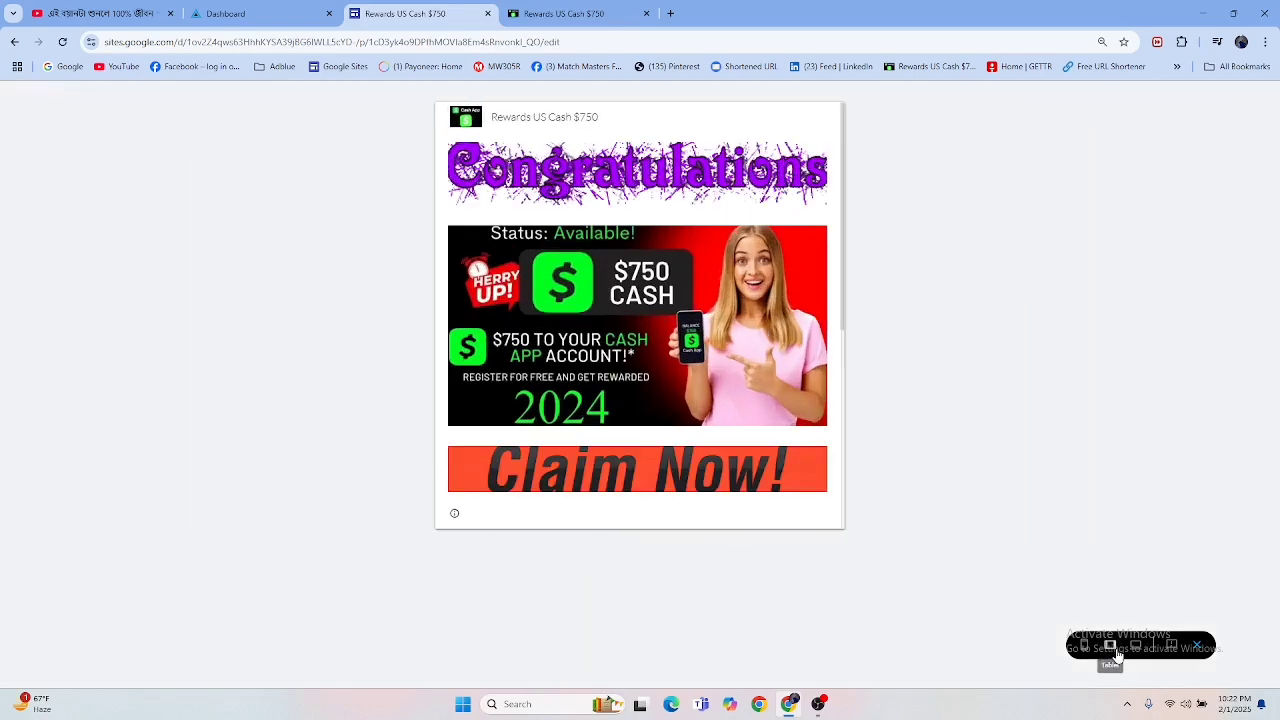
{"action": "left_click", "coordinate": [1085, 646]}
{"action": "scroll", "coordinate": [645, 330], "scroll_direction": "down", "scroll_amount": 3}
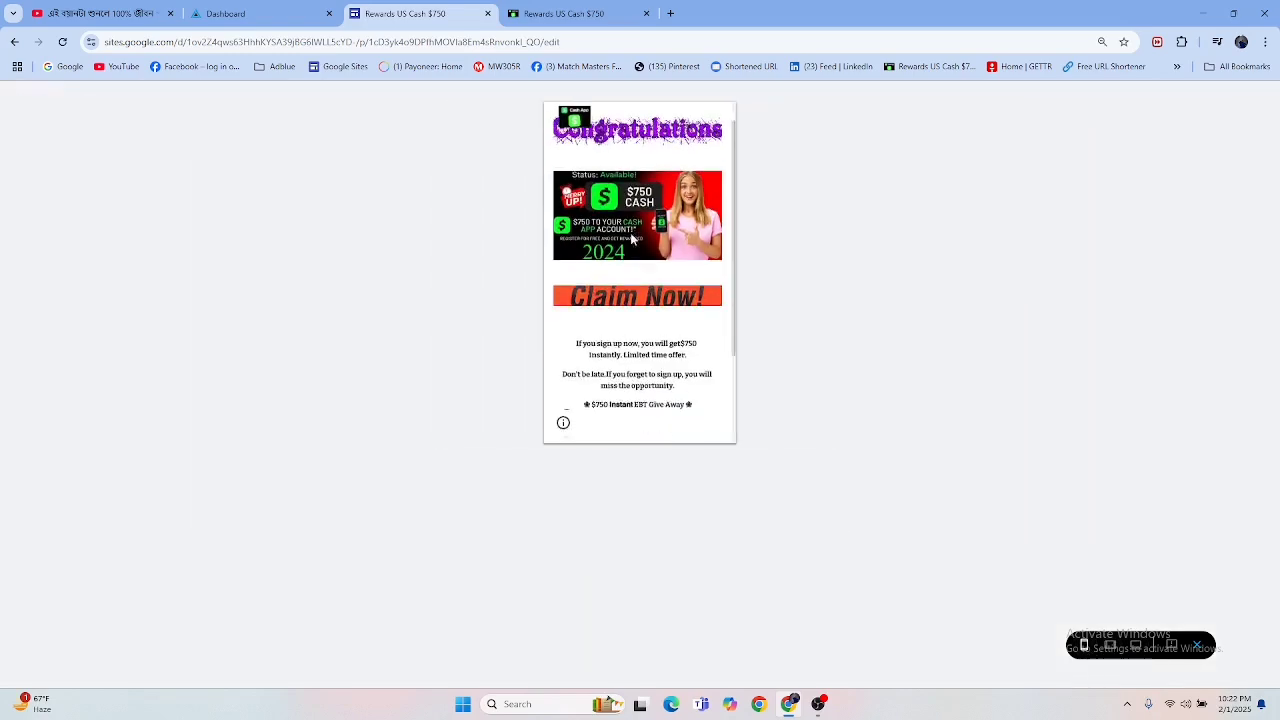
{"action": "scroll", "coordinate": [643, 349], "scroll_direction": "up", "scroll_amount": 3}
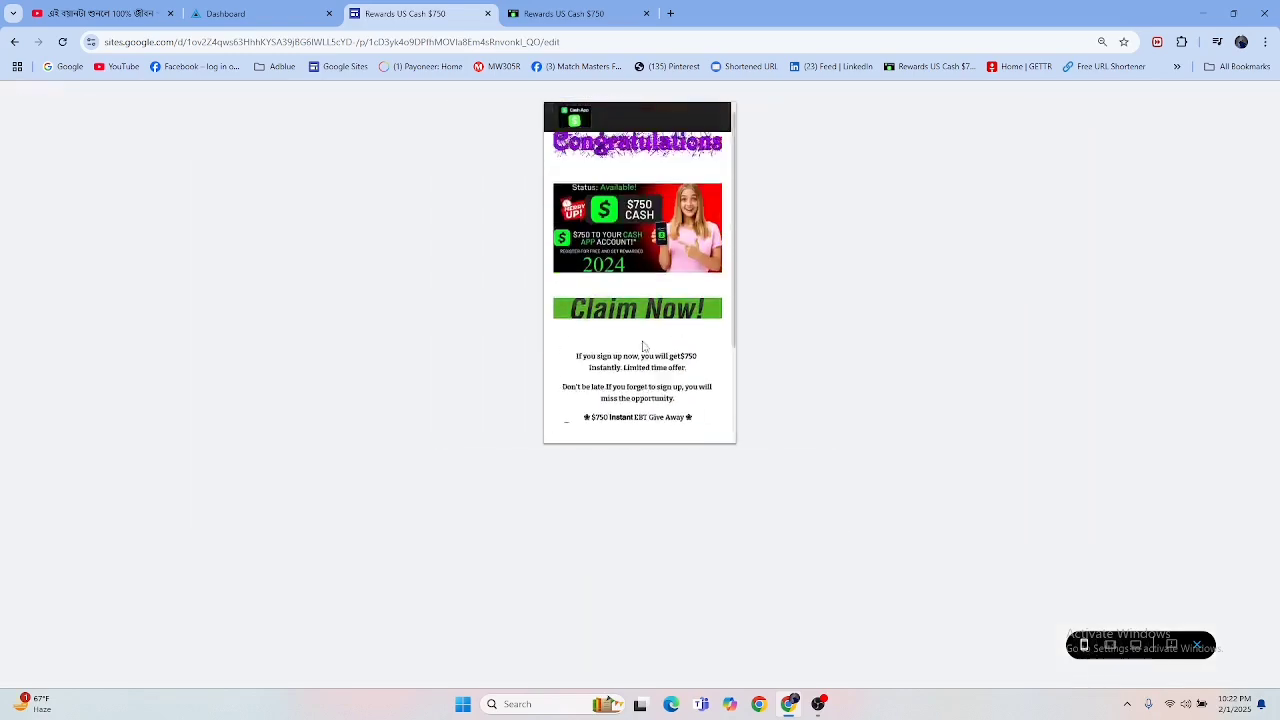
{"action": "left_click", "coordinate": [1198, 647]}
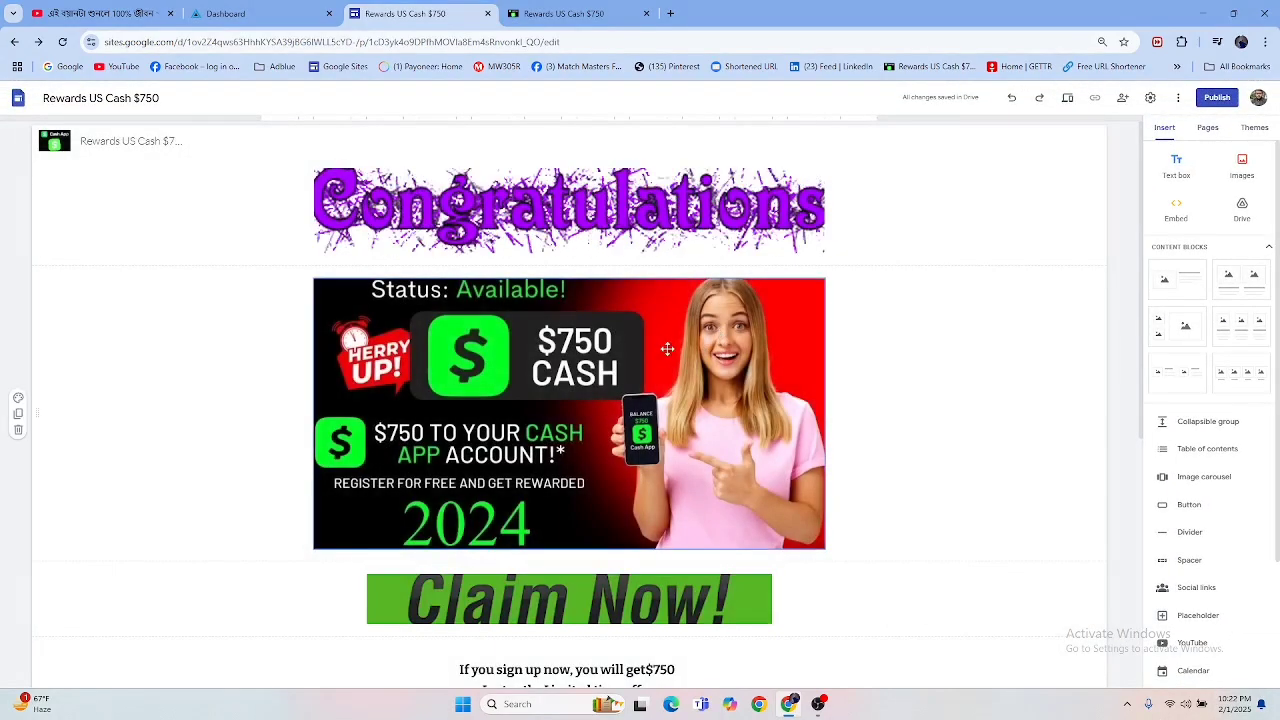
Step: Look at the AdBlueMedia dashboard again and review the rebuilt page from the download badges up to the Congratulations banner
{"action": "left_click", "coordinate": [268, 16]}
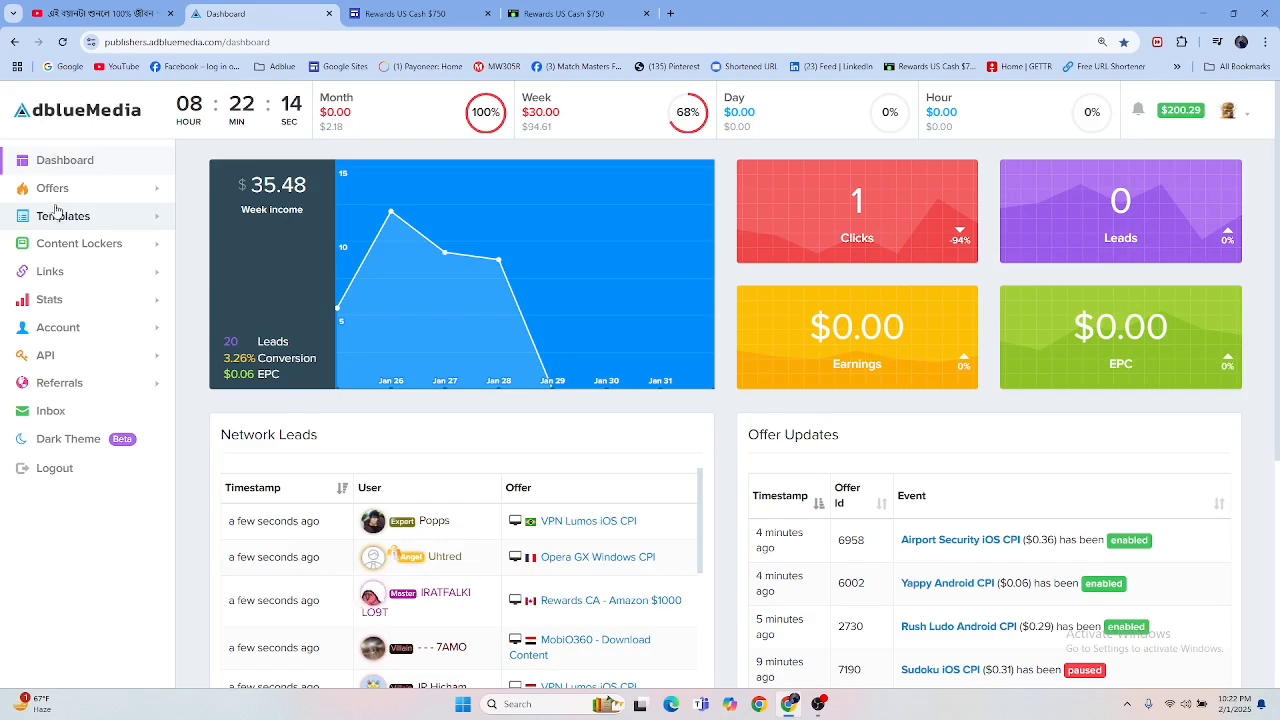
{"action": "left_click", "coordinate": [418, 13]}
{"action": "scroll", "coordinate": [697, 320], "scroll_direction": "down", "scroll_amount": 5}
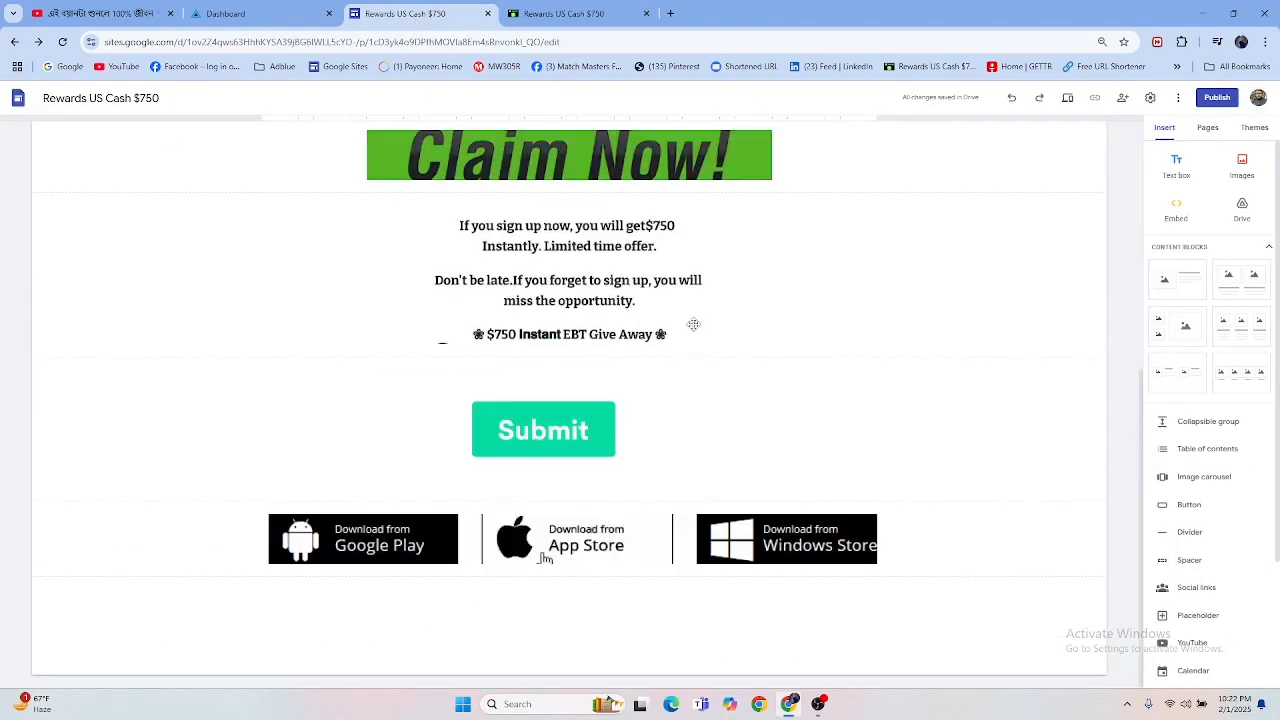
{"action": "scroll", "coordinate": [694, 324], "scroll_direction": "up", "scroll_amount": 3}
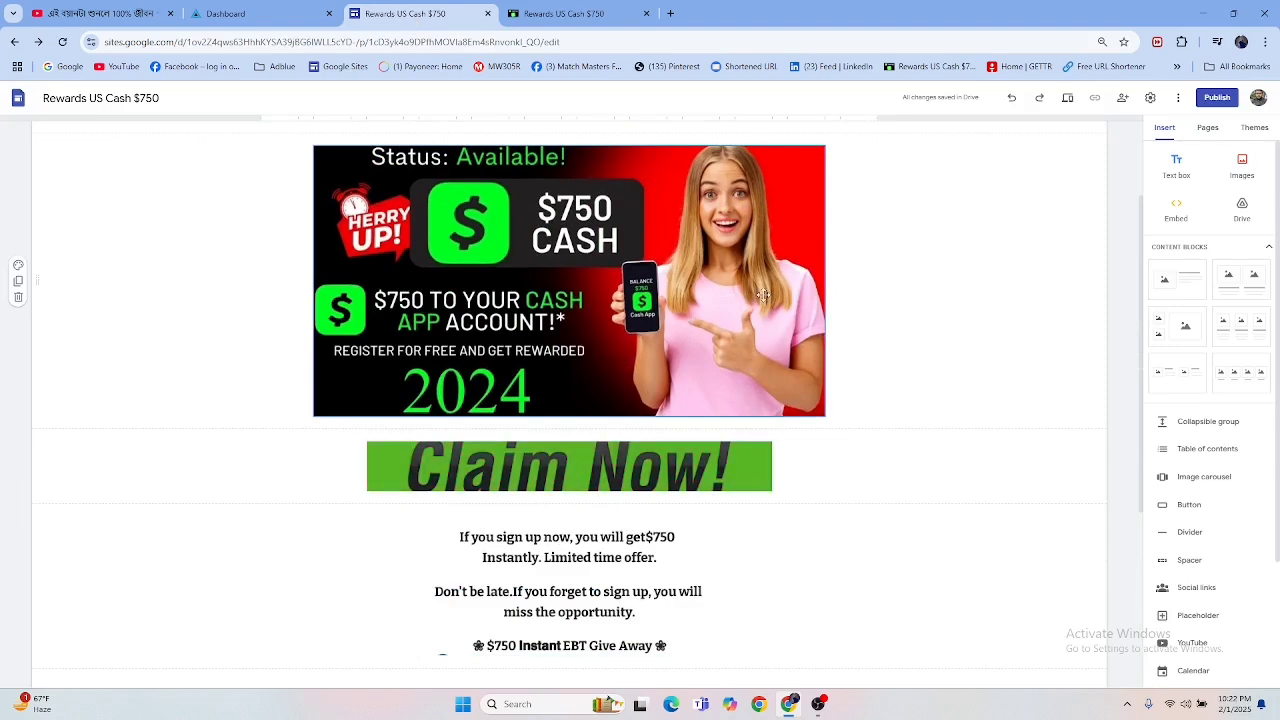
{"action": "scroll", "coordinate": [909, 374], "scroll_direction": "up", "scroll_amount": 2}
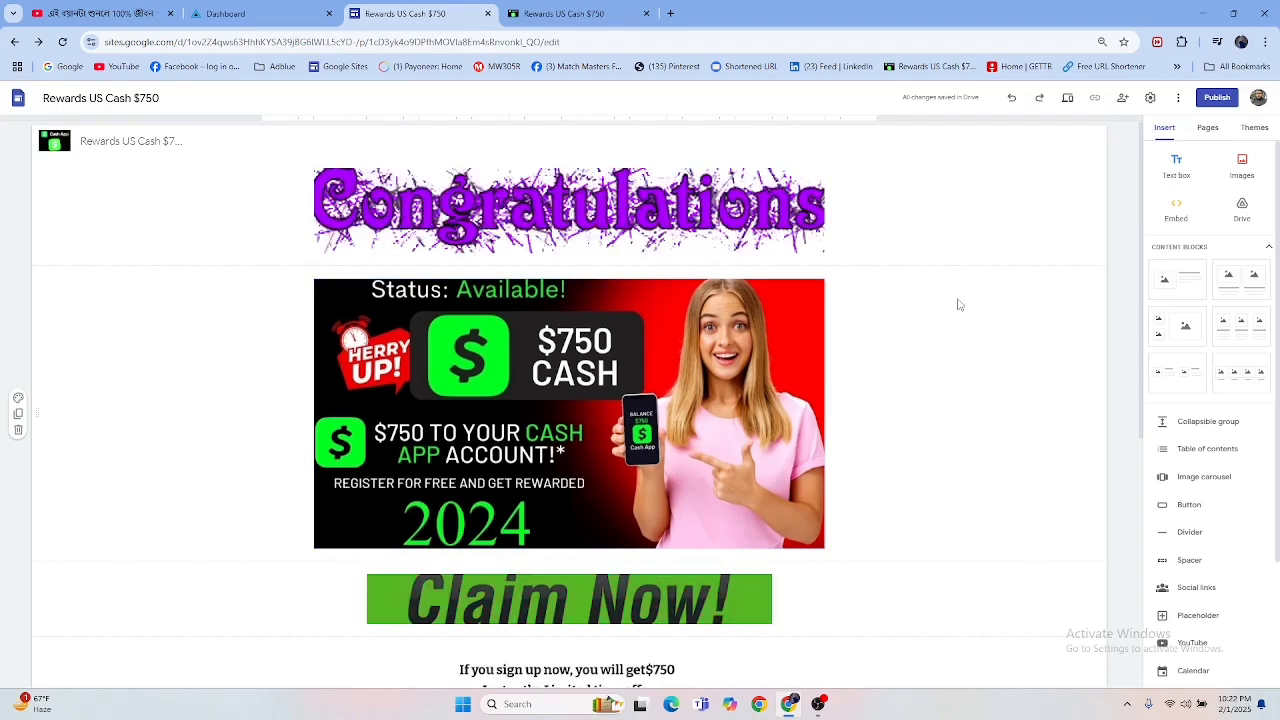
{"action": "left_click", "coordinate": [820, 705]}
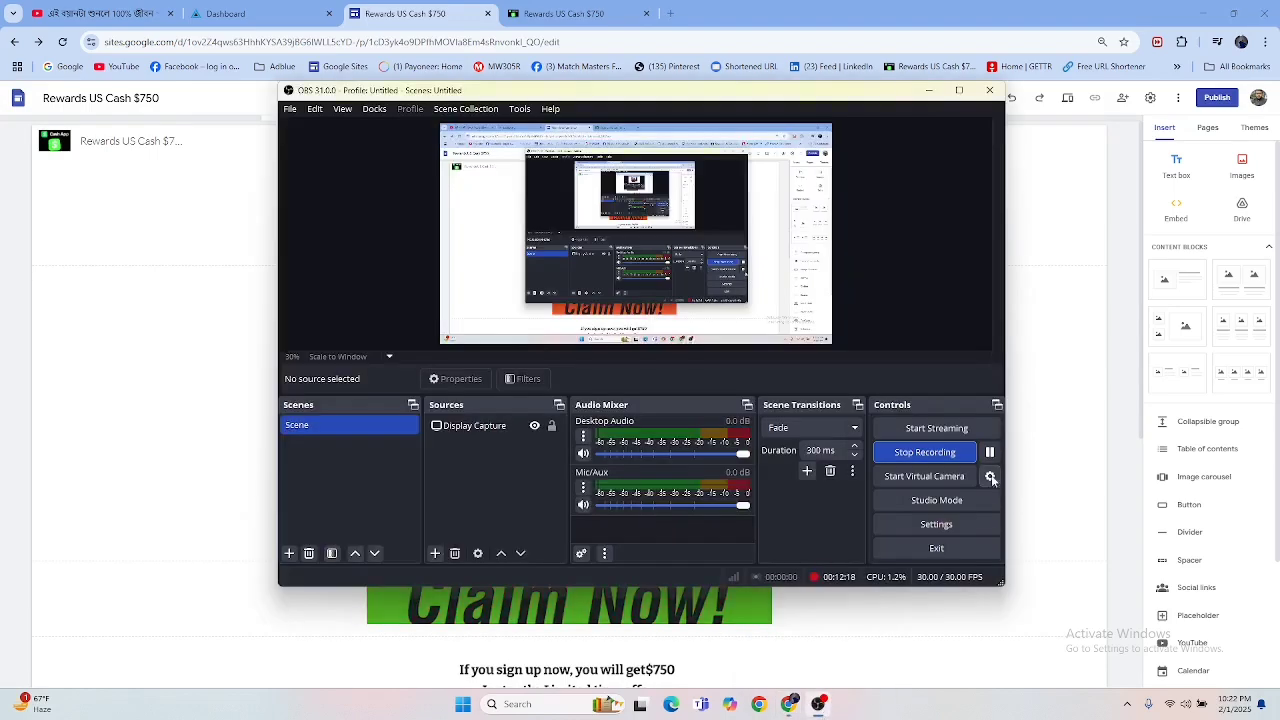